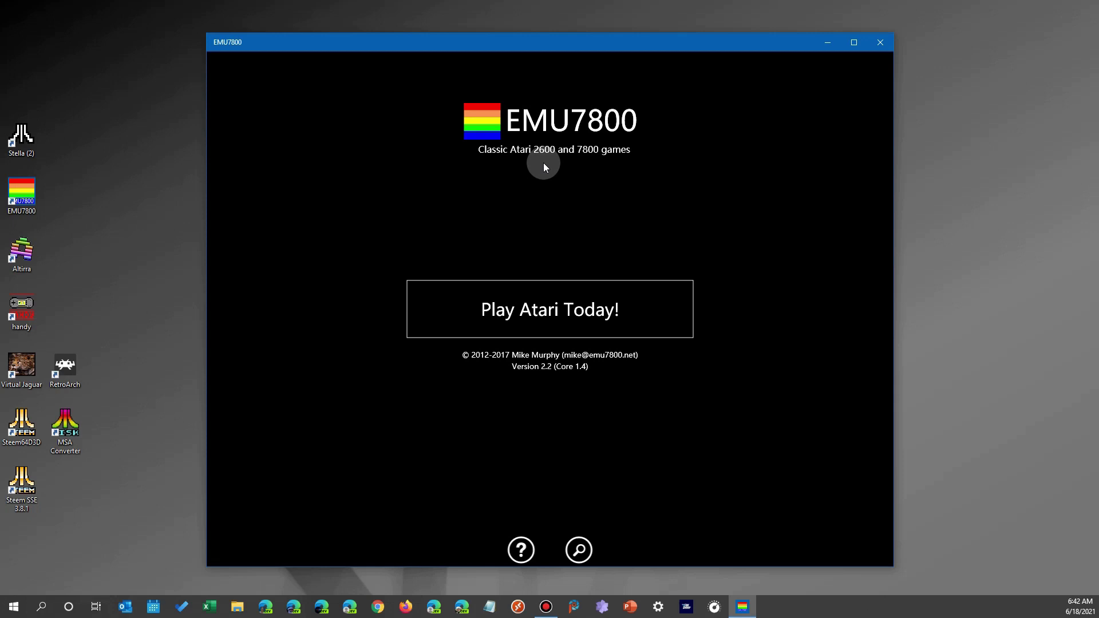
Close EMU7800, relaunch it from the pinned Atari apps and reposition its window on the desktop.
key("alt+F4")
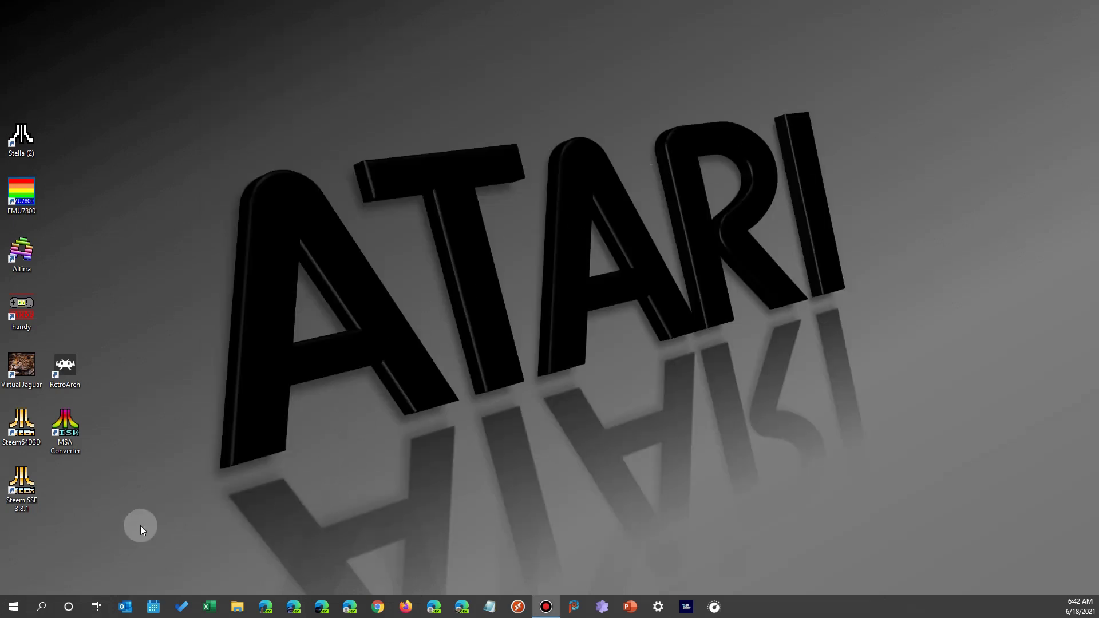
left_click(12, 606)
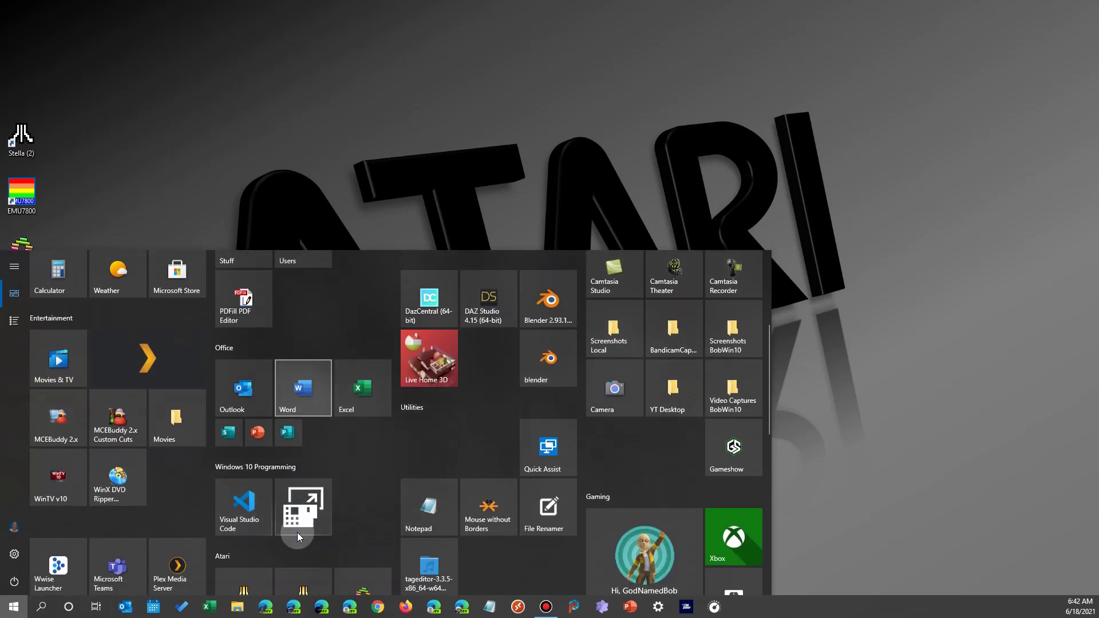
scroll(297, 532, "down", 5)
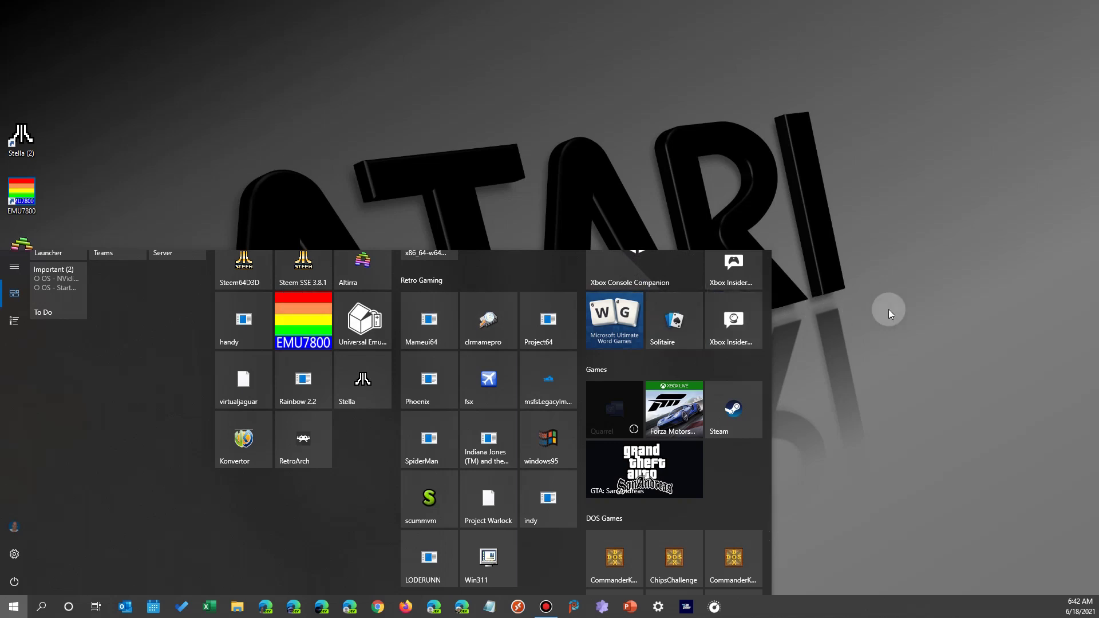
left_click(296, 312)
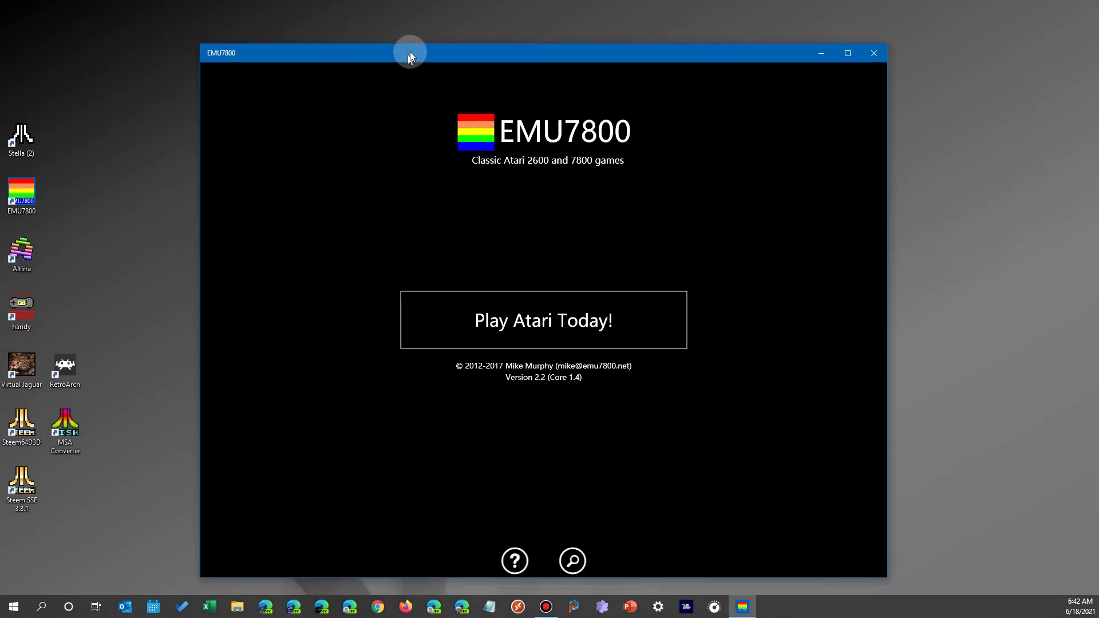
left_click_drag(410, 51, 414, 52)
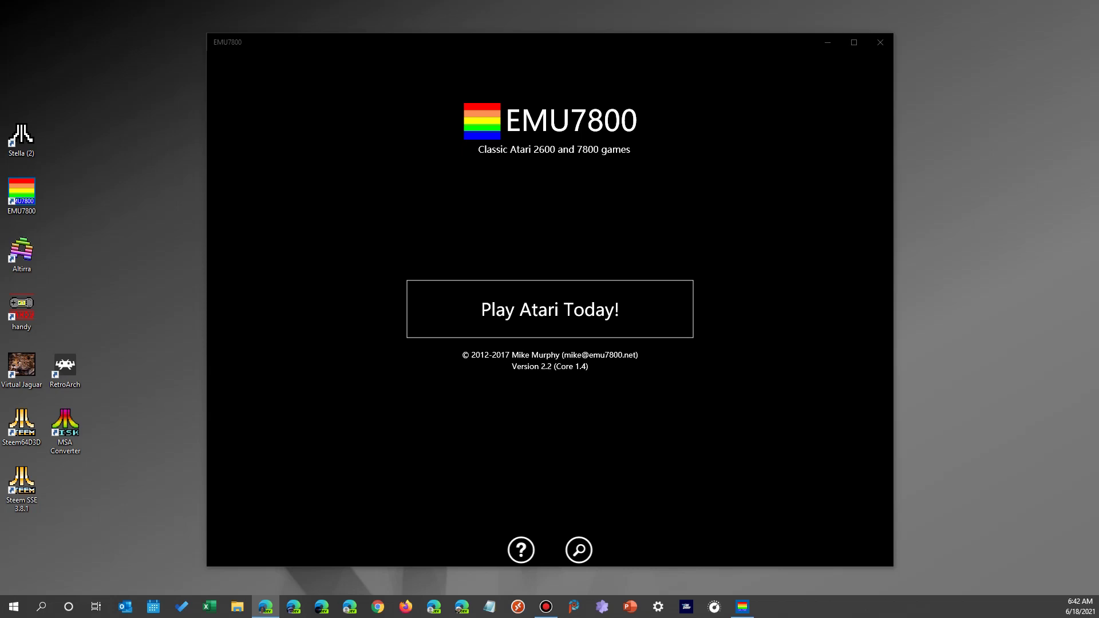
Bring the browser with the EMU7800 GitHub releases onto this screen, maximize it and open the latest release, v5.0.0.6.
left_click_drag(915, 40, 449, 18)
double_click(448, 17)
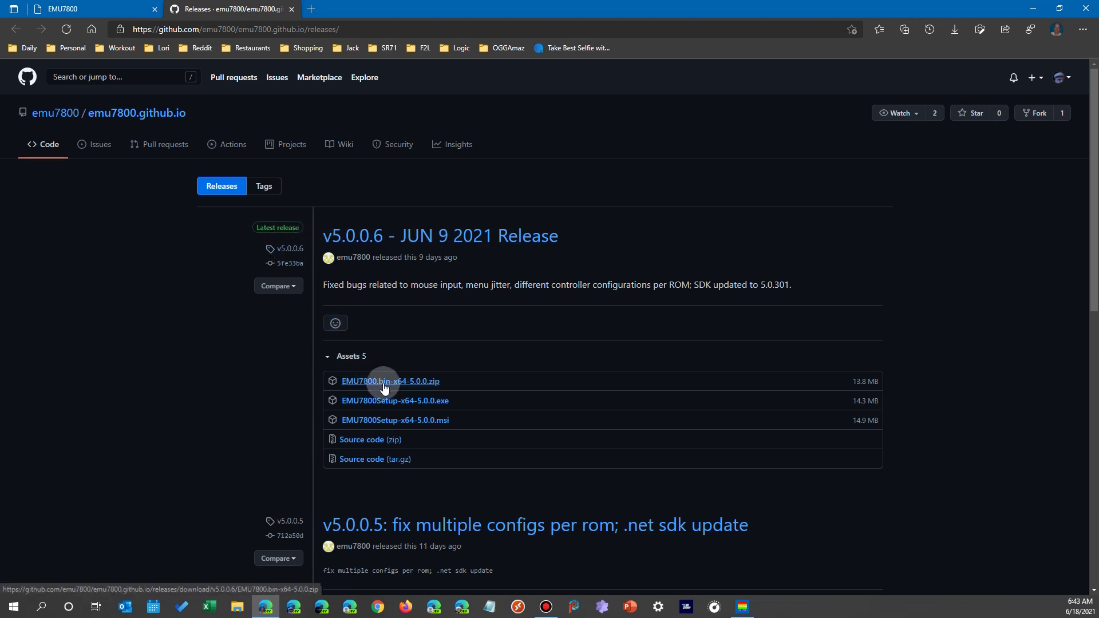
left_click(281, 229)
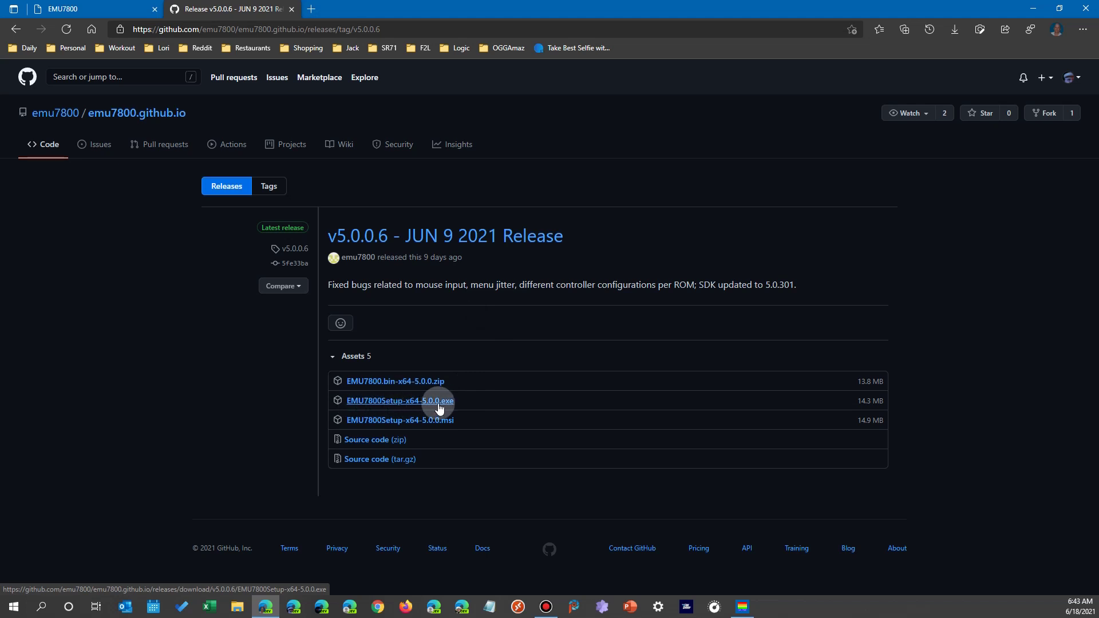
Download EMU7800Setup-x64-5.0.0.exe and save it in the Emulators folder under Downloads\Games.
left_click(439, 405)
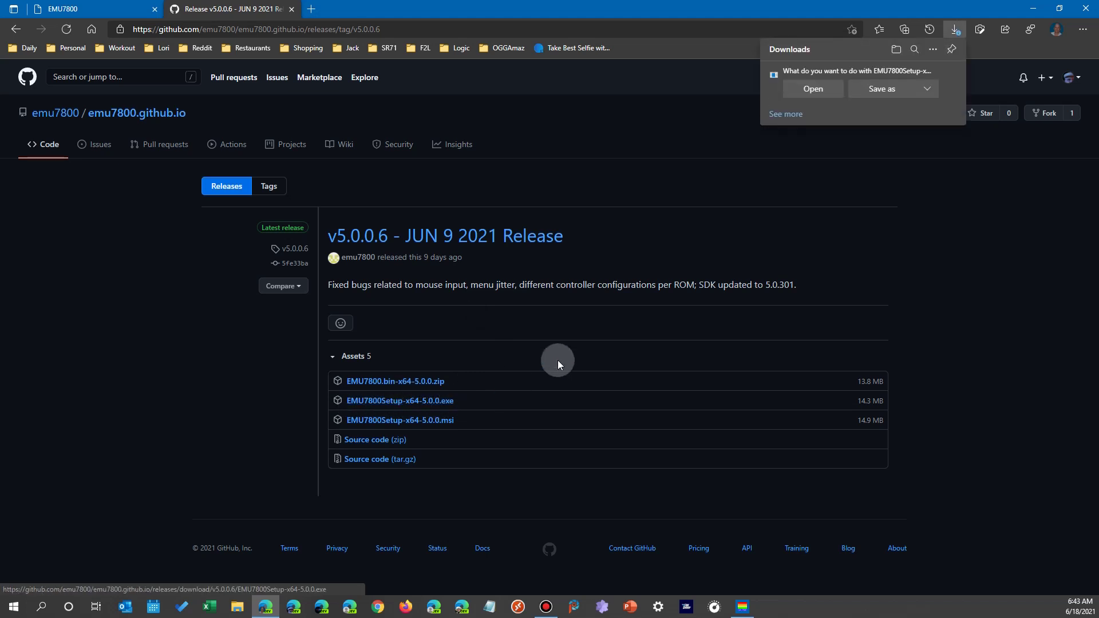
left_click(895, 94)
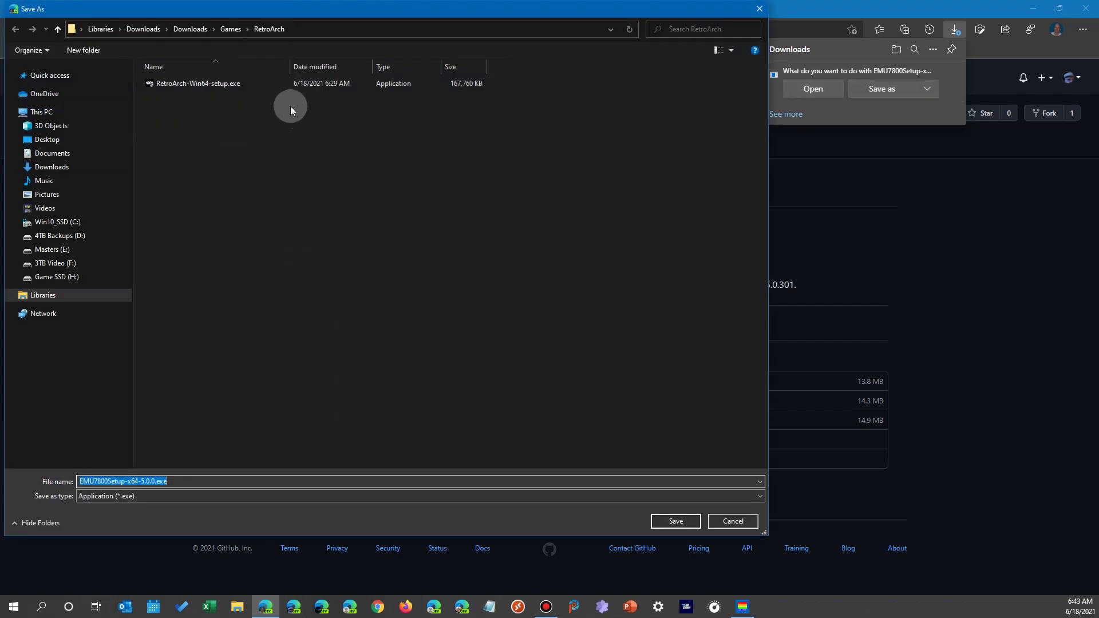
left_click(228, 31)
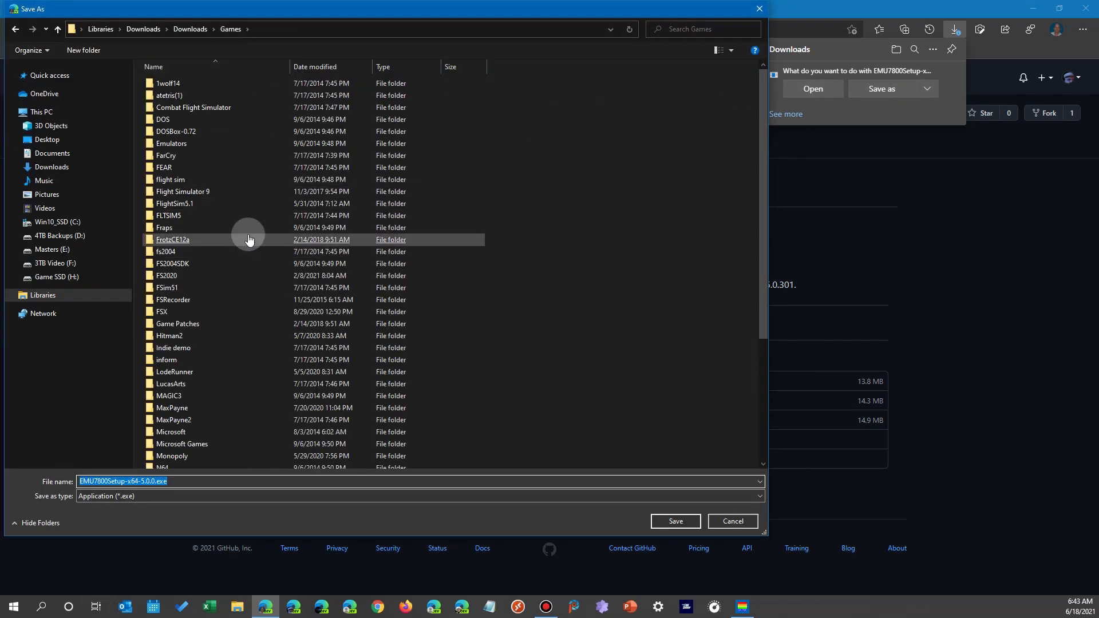
double_click(195, 144)
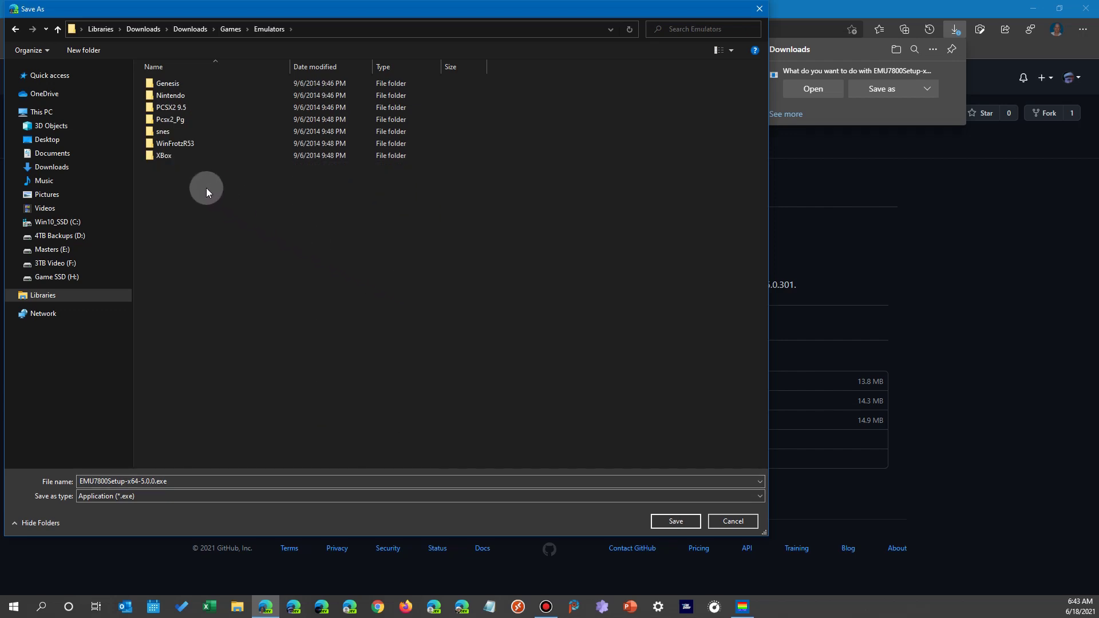
left_click(675, 521)
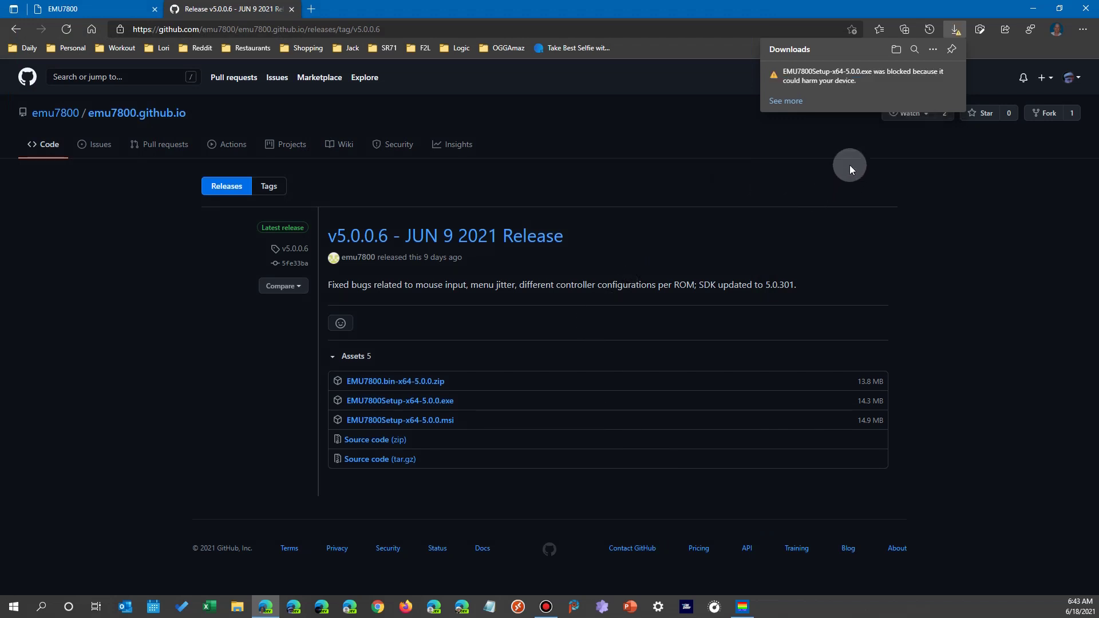
Keep the blocked EMU7800Setup-x64-5.0.0.exe download despite the SmartScreen warning.
mouse_move(888, 84)
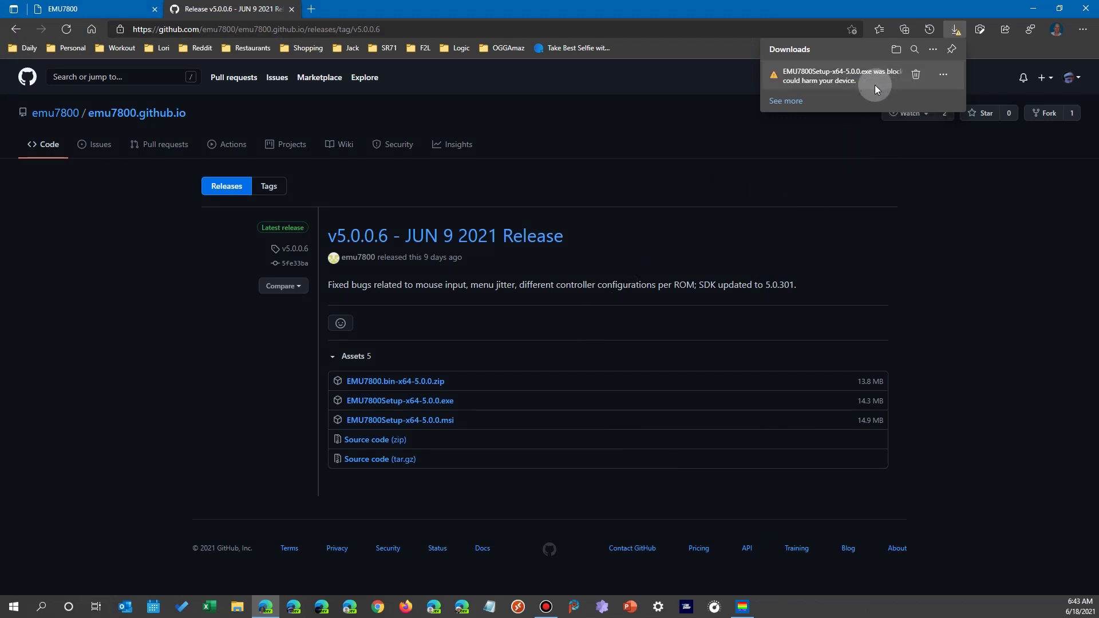
left_click(943, 74)
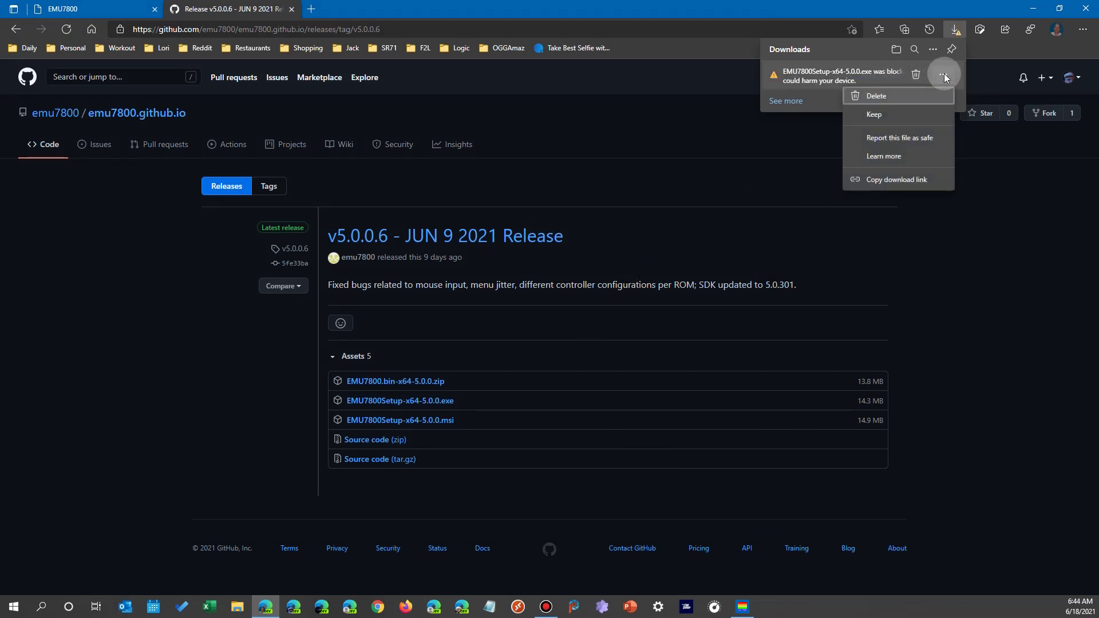
left_click(879, 115)
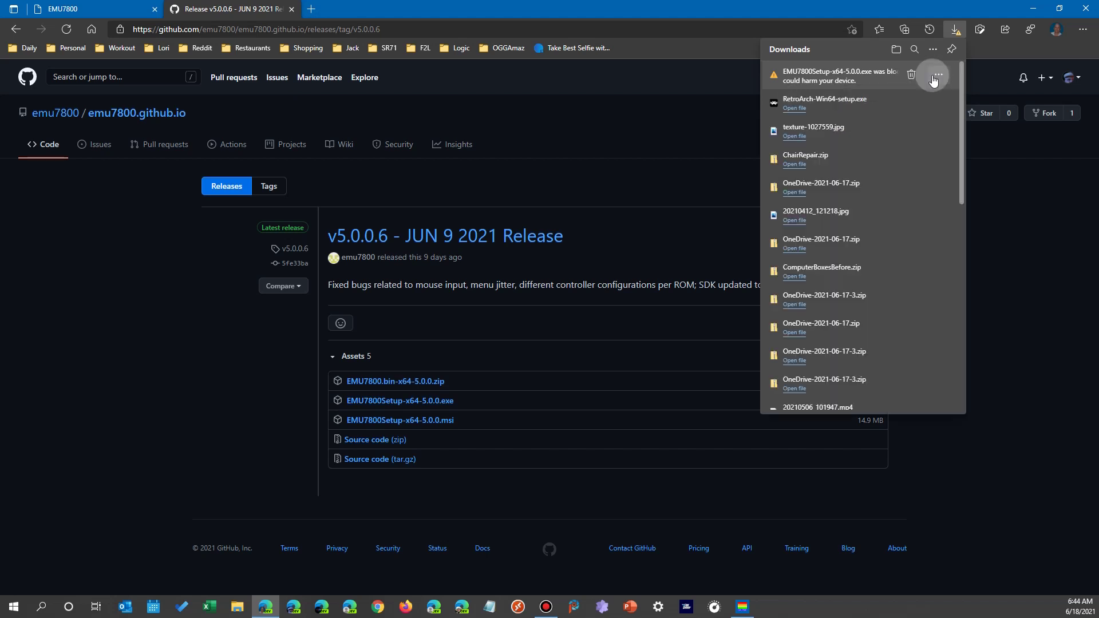
left_click(934, 74)
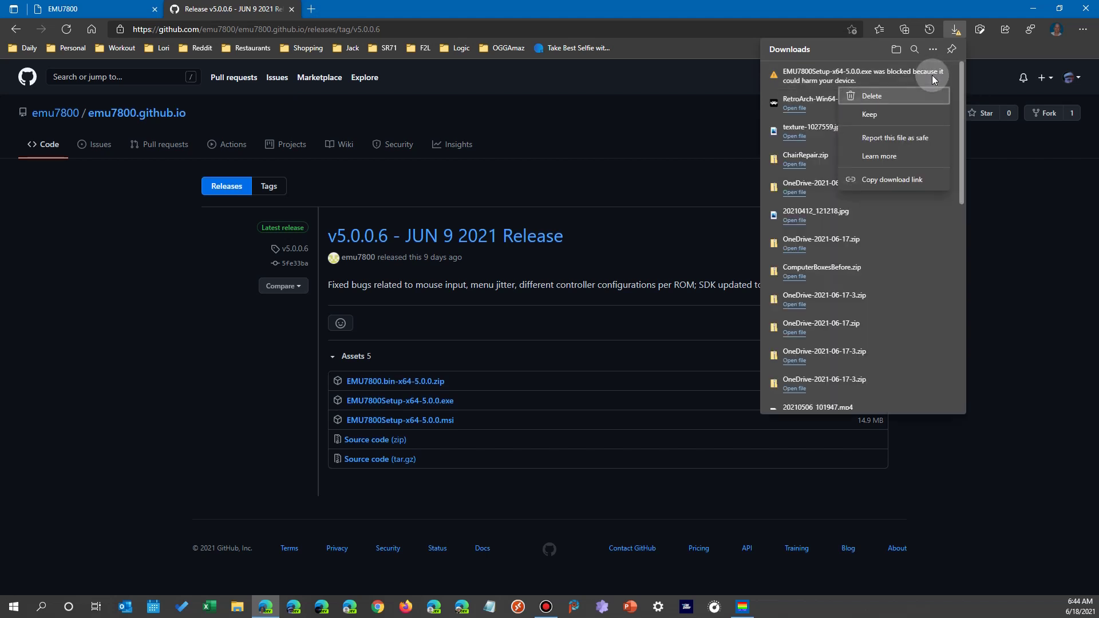
left_click(875, 115)
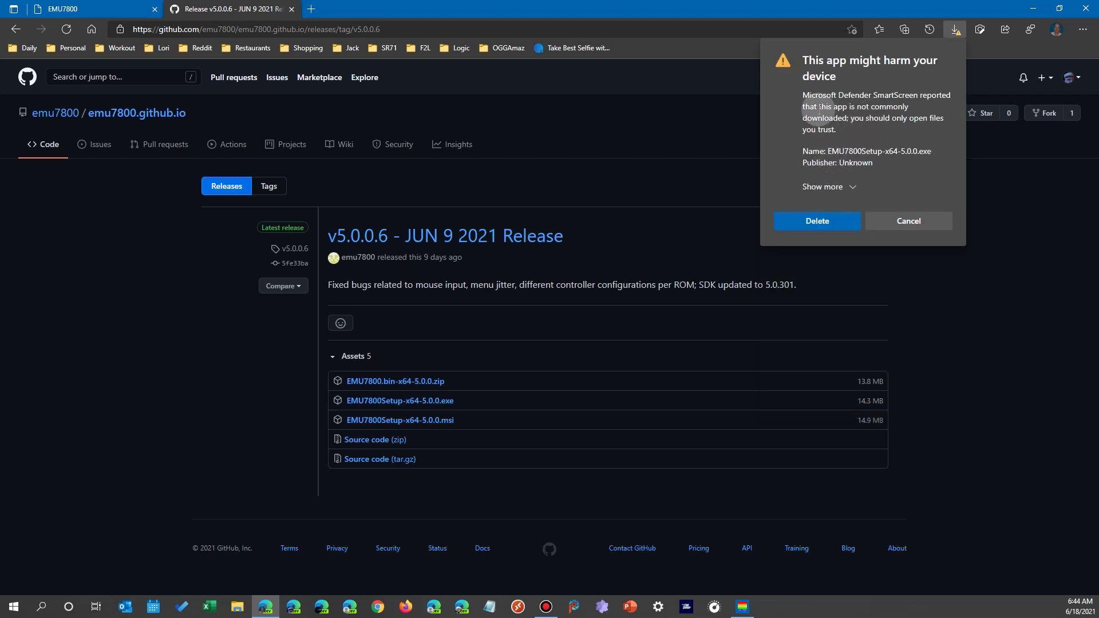
left_click_drag(820, 107, 857, 121)
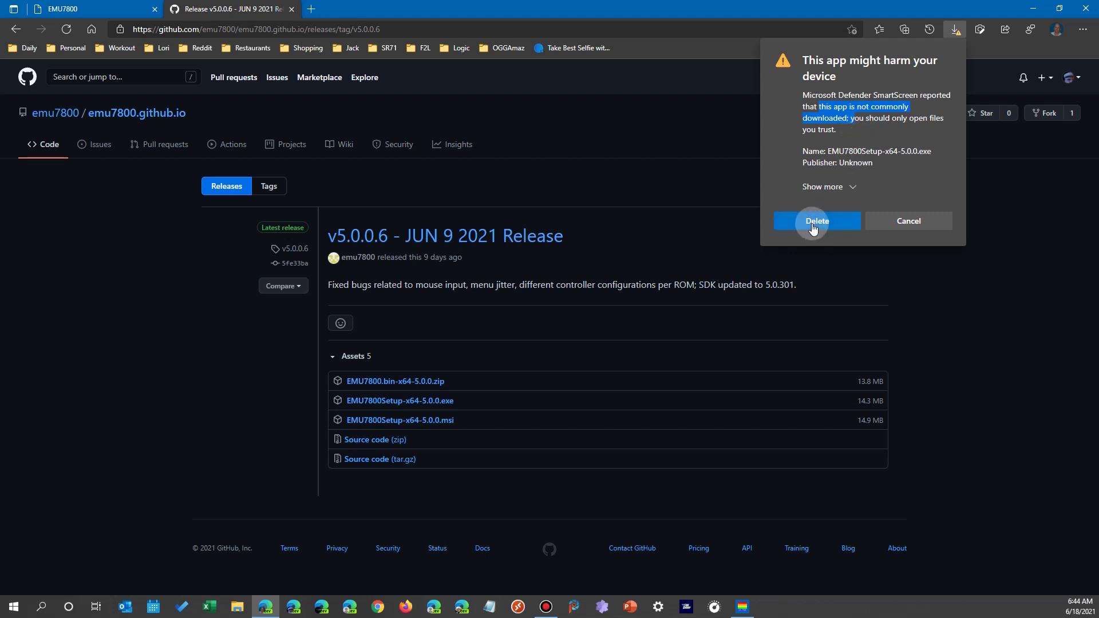
left_click(853, 187)
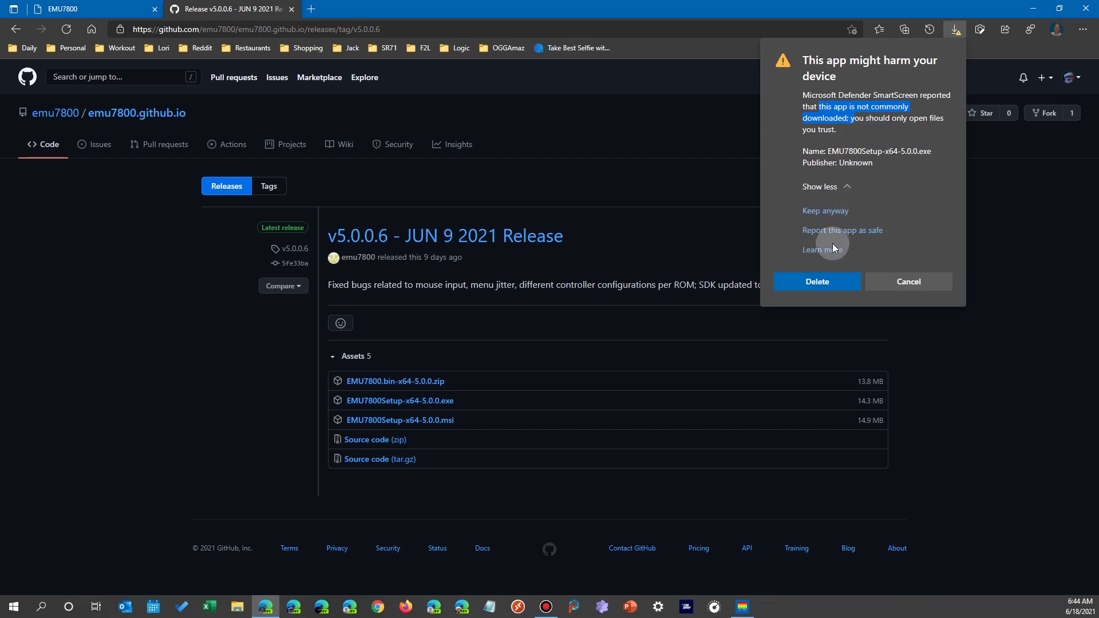
left_click(833, 212)
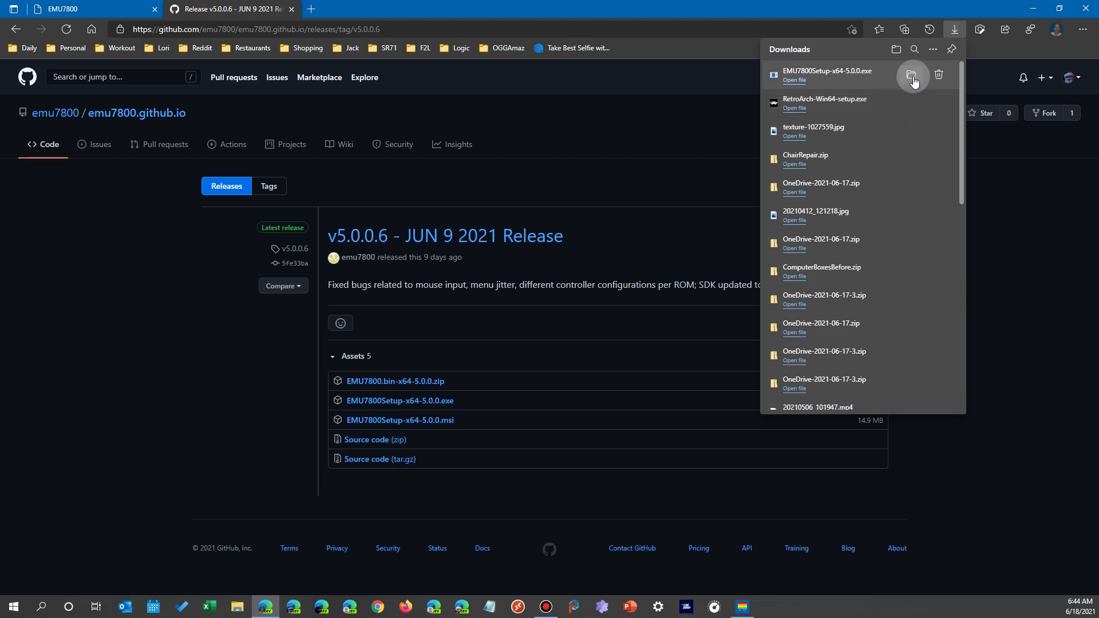
Show the downloaded EMU7800 installer in its folder and scan it with Microsoft Defender, closing Windows Security when done.
left_click(912, 76)
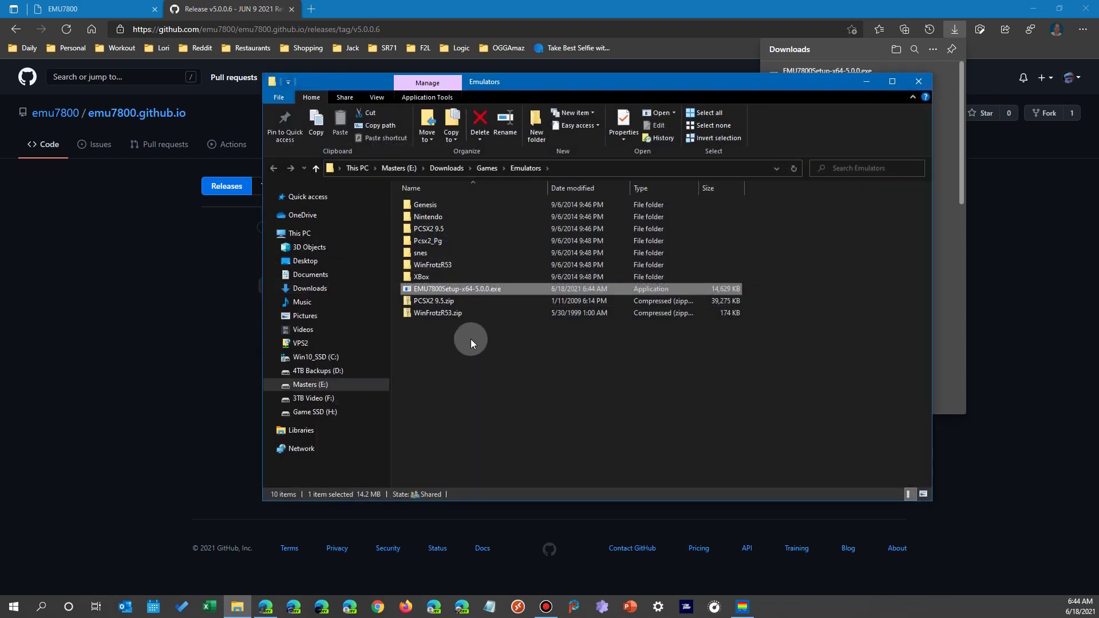
right_click(465, 291)
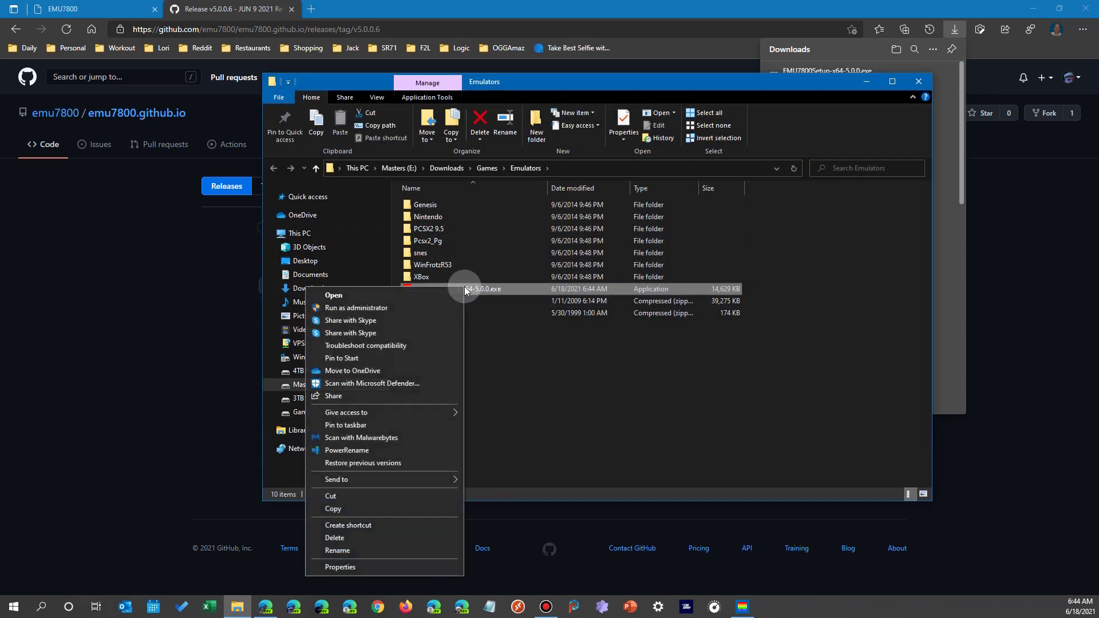
left_click(363, 383)
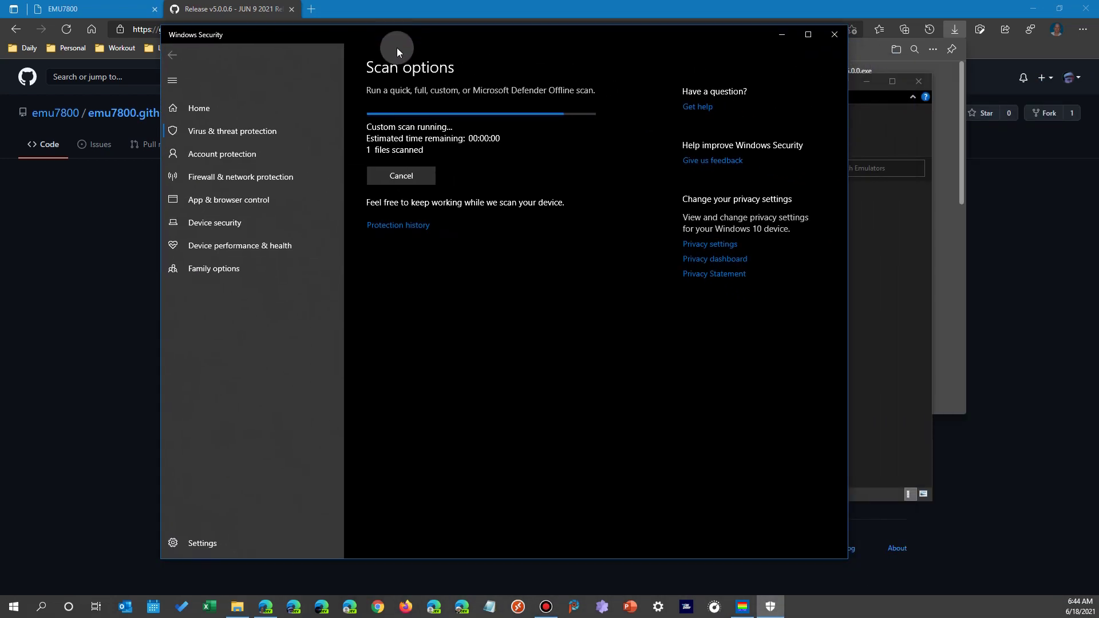
left_click(510, 163)
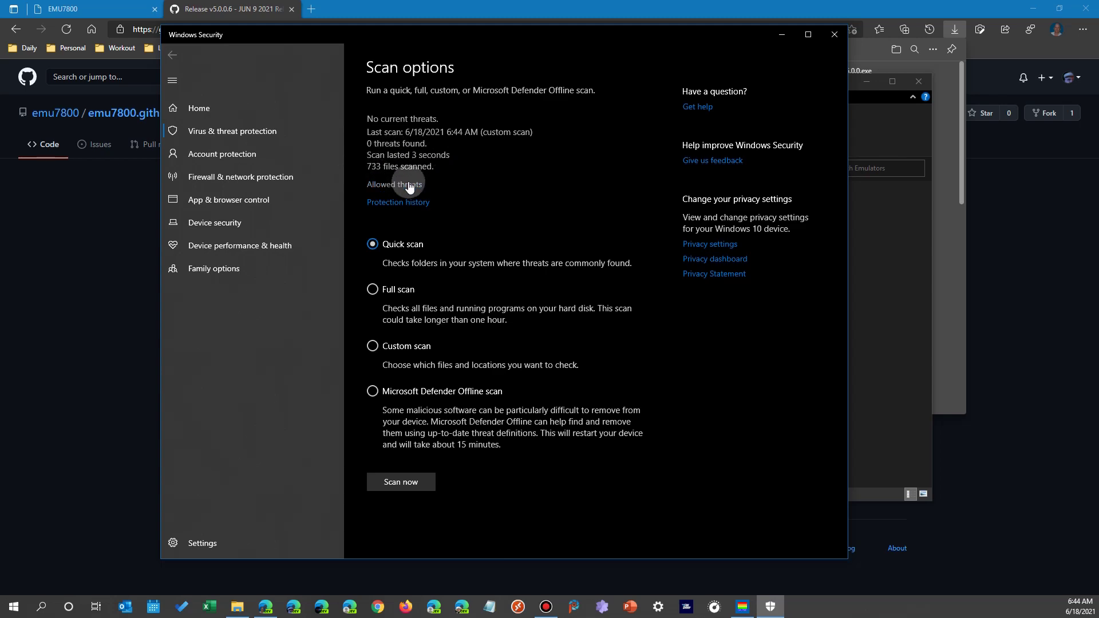
left_click(827, 37)
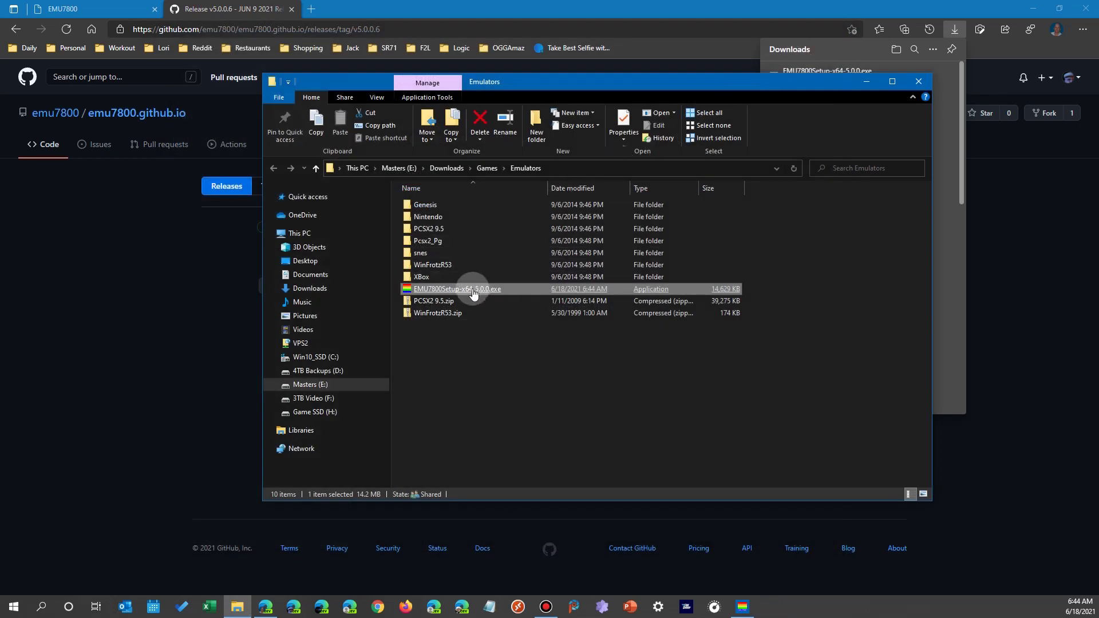
Scan EMU7800Setup-x64-5.0.0.exe with Malwarebytes and close the scanner when finished.
right_click(472, 290)
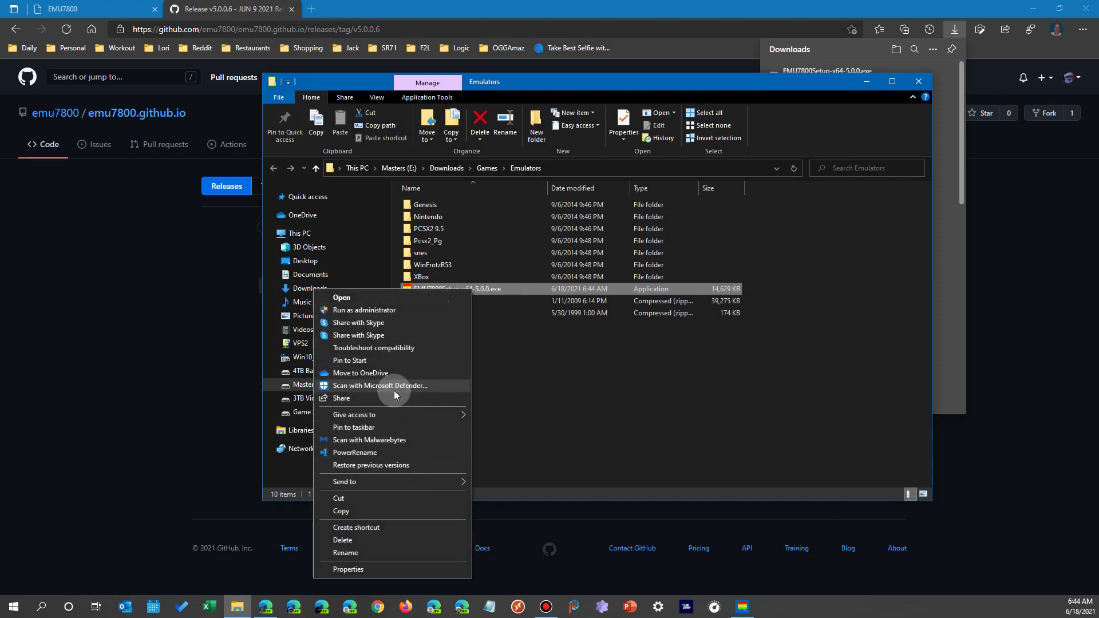
left_click(395, 439)
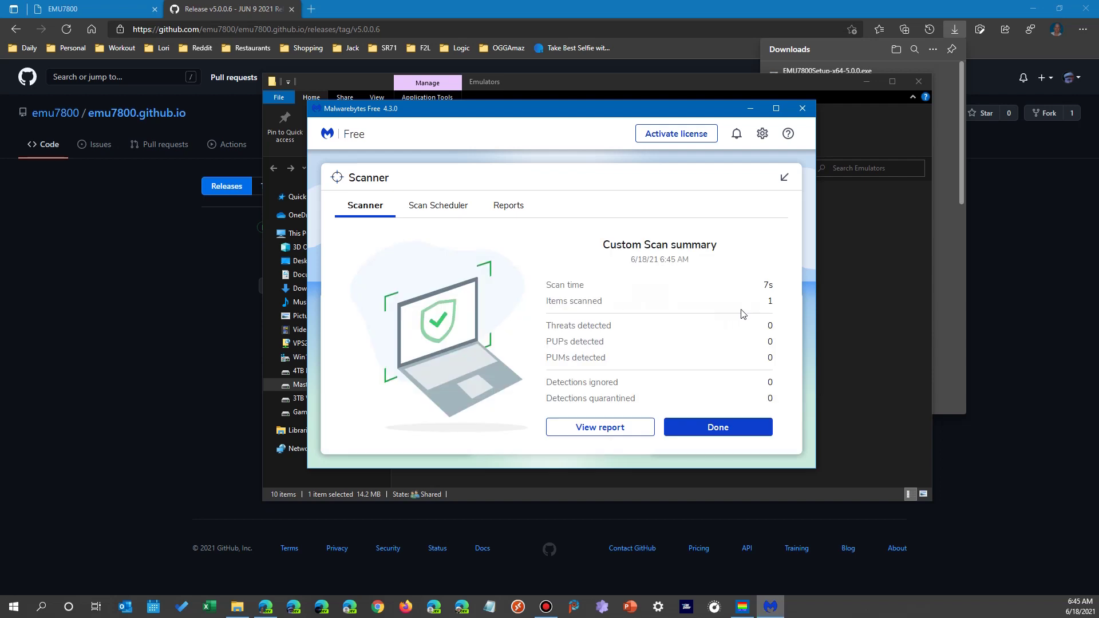
left_click(718, 427)
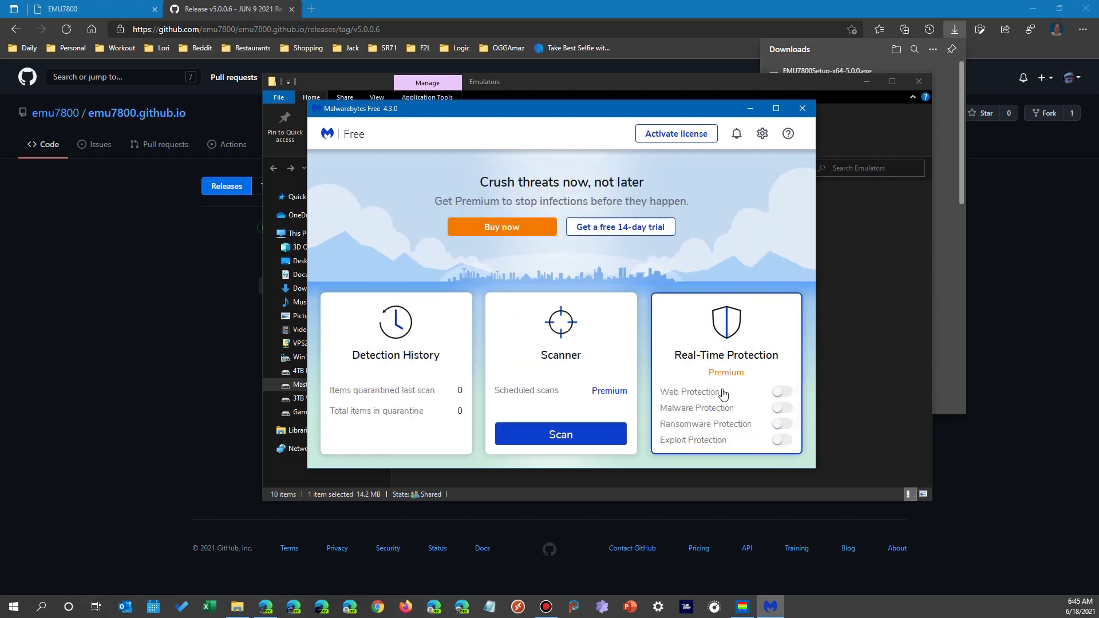
left_click(802, 108)
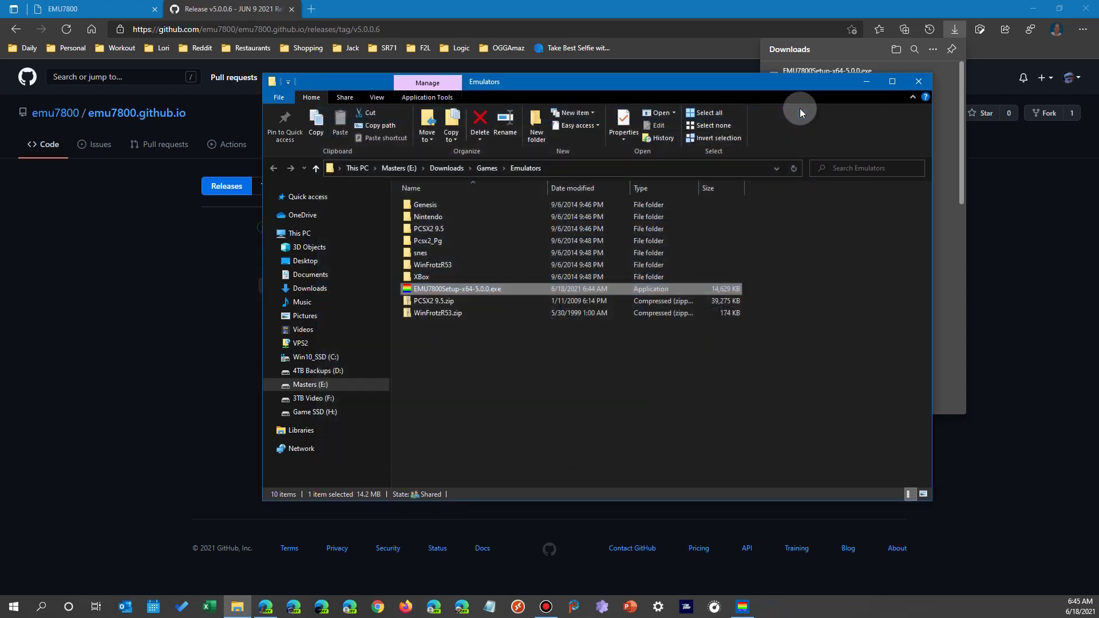
Run EMU7800Setup-x64-5.0.0.exe and allow it to start anyway past the SmartScreen block.
double_click(473, 291)
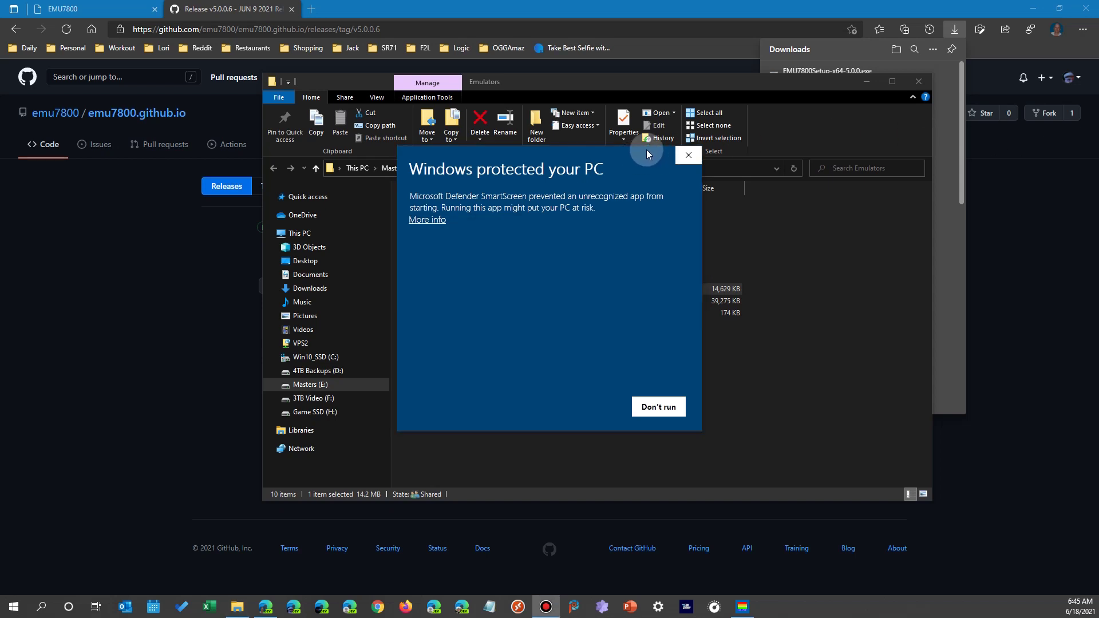
left_click(440, 222)
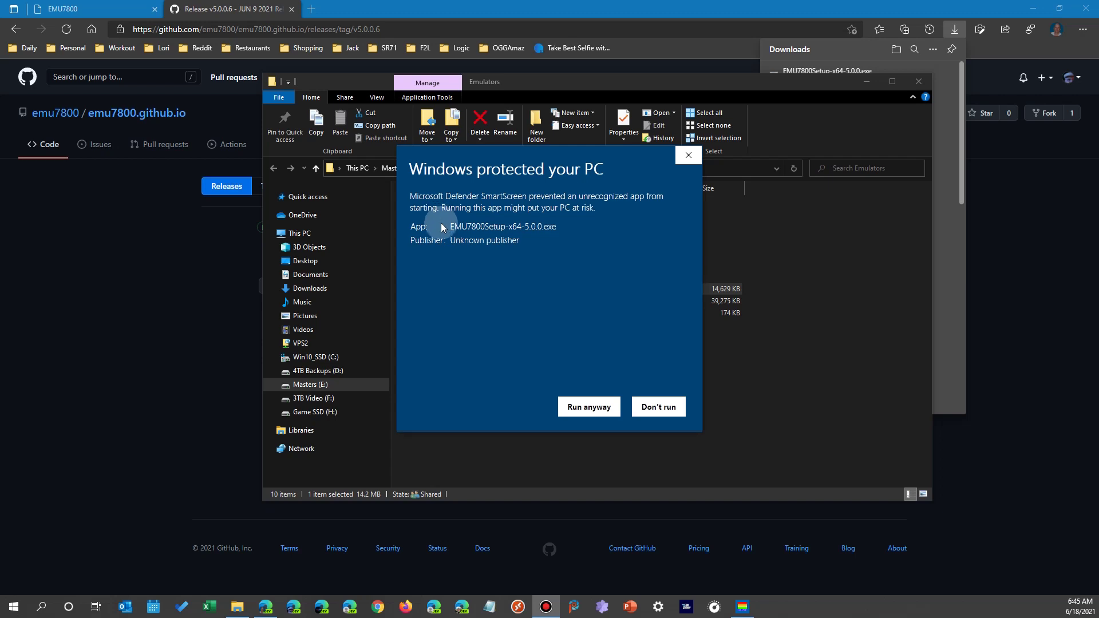
left_click(583, 407)
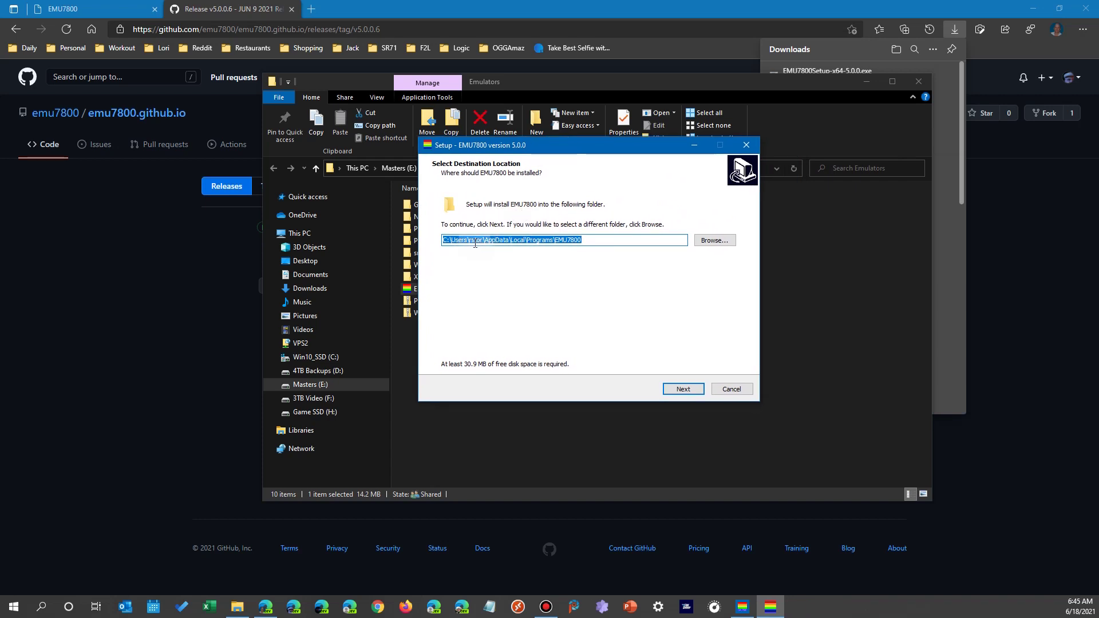
Accept the default EMU7800 destination folder and keep the desktop shortcut option in the setup wizard.
left_click_drag(462, 241, 586, 240)
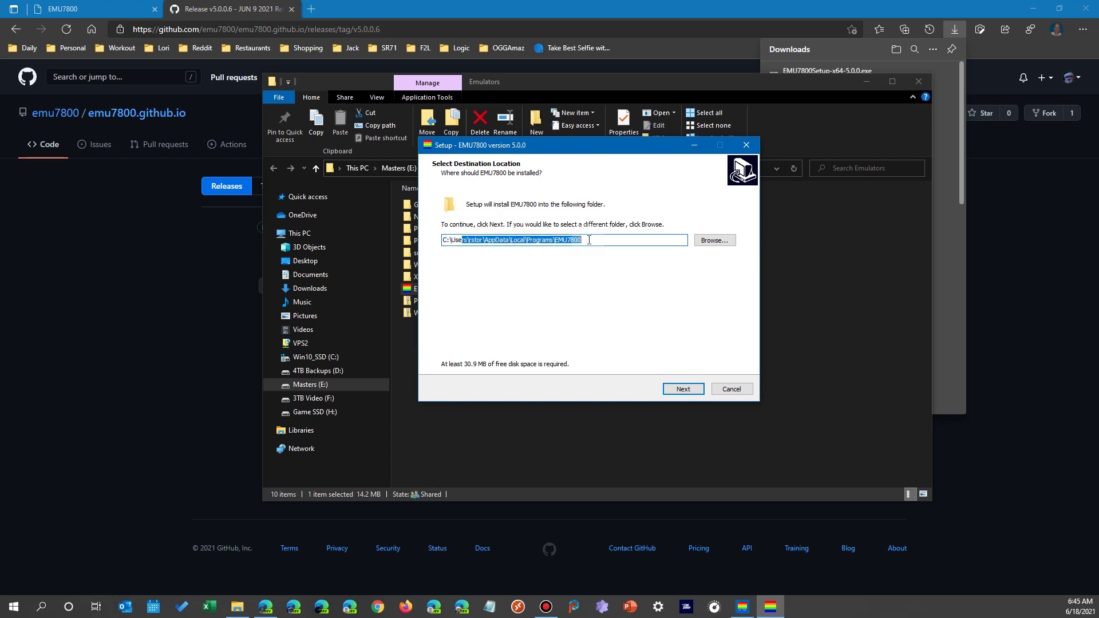
left_click(678, 390)
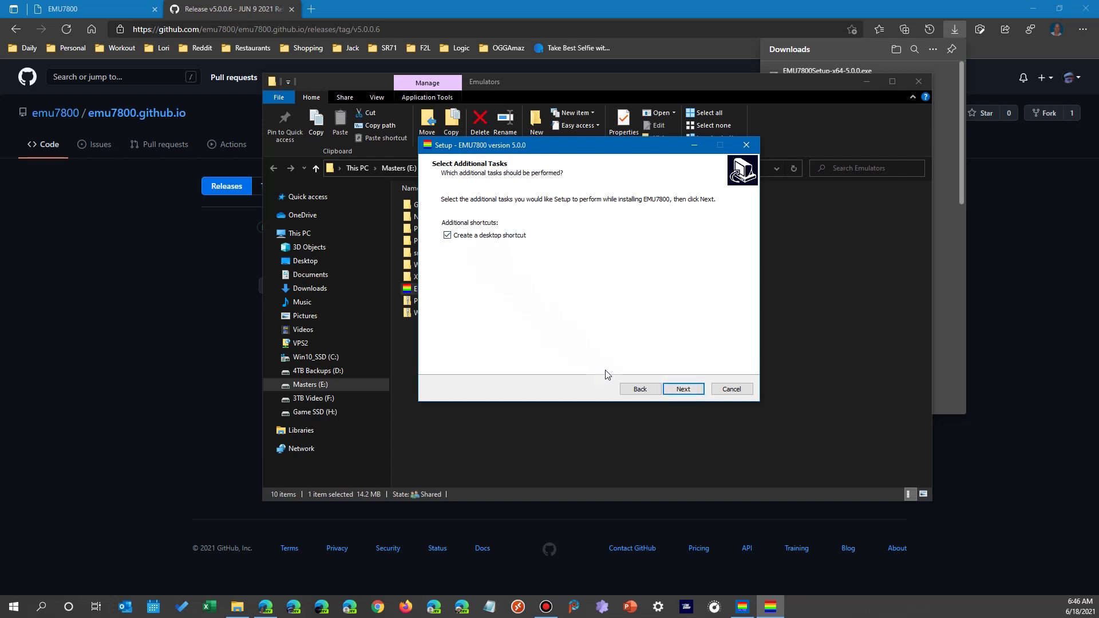
left_click(679, 389)
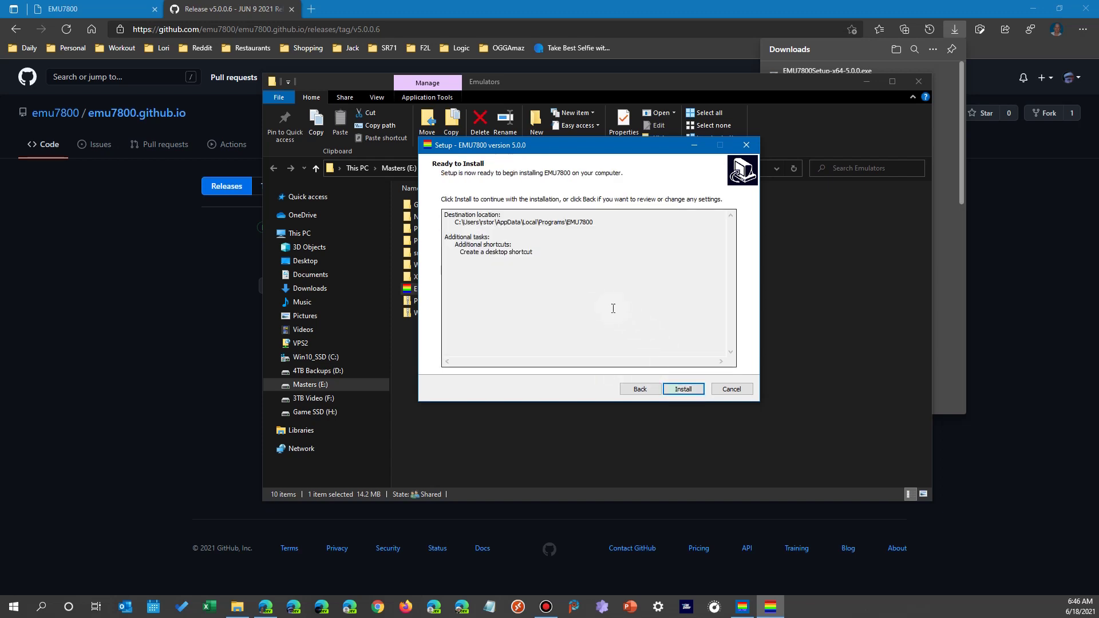
Run the EMU7800 installation and finish the setup wizard with the launch option kept on.
left_click(681, 388)
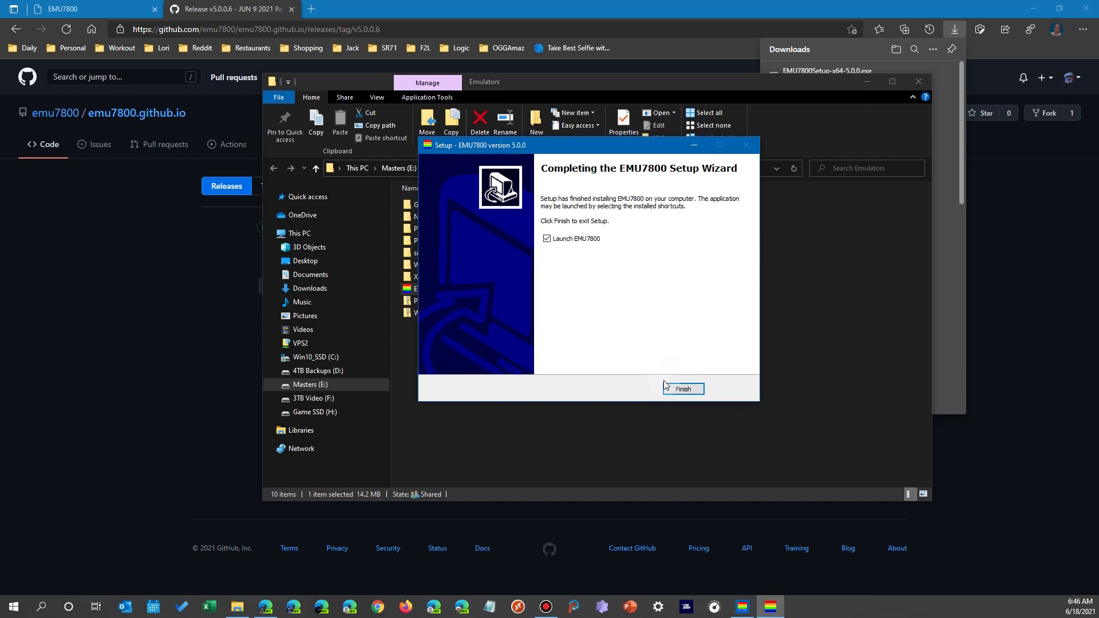
left_click(682, 389)
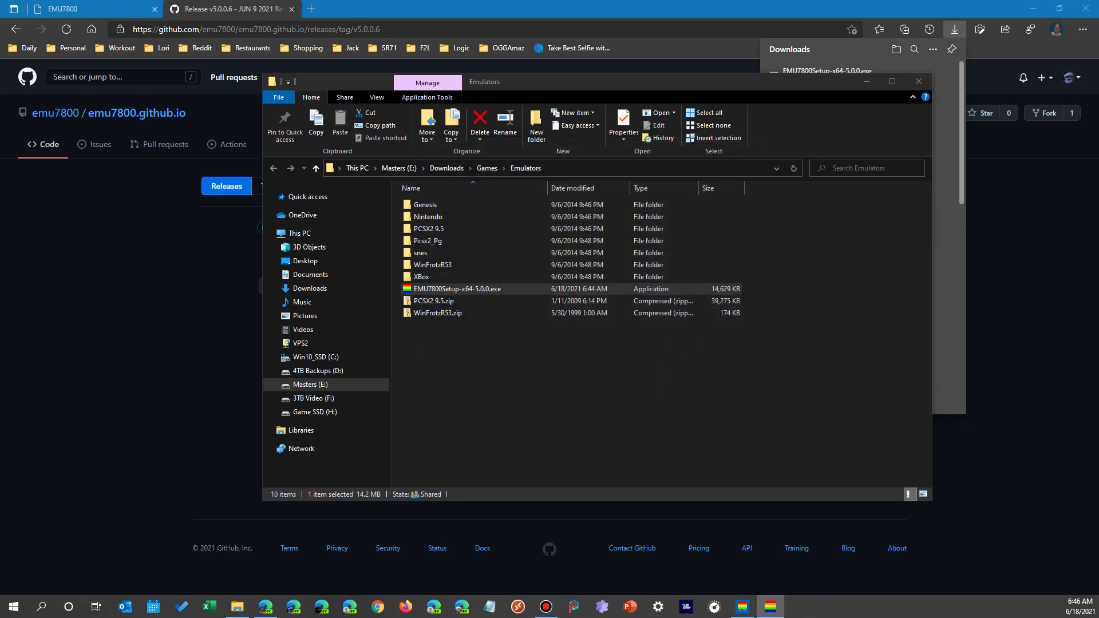
Move the EMU7800 window aside and close the Emulators folder window and the browser behind it.
left_click_drag(677, 188, 368, 172)
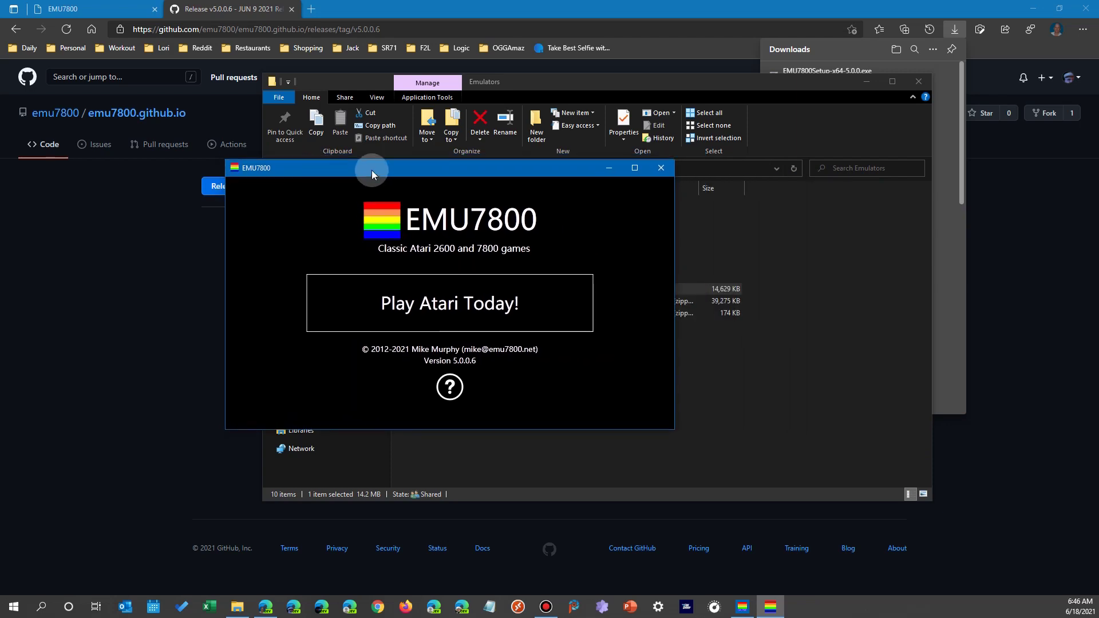
left_click(918, 81)
left_click(1086, 9)
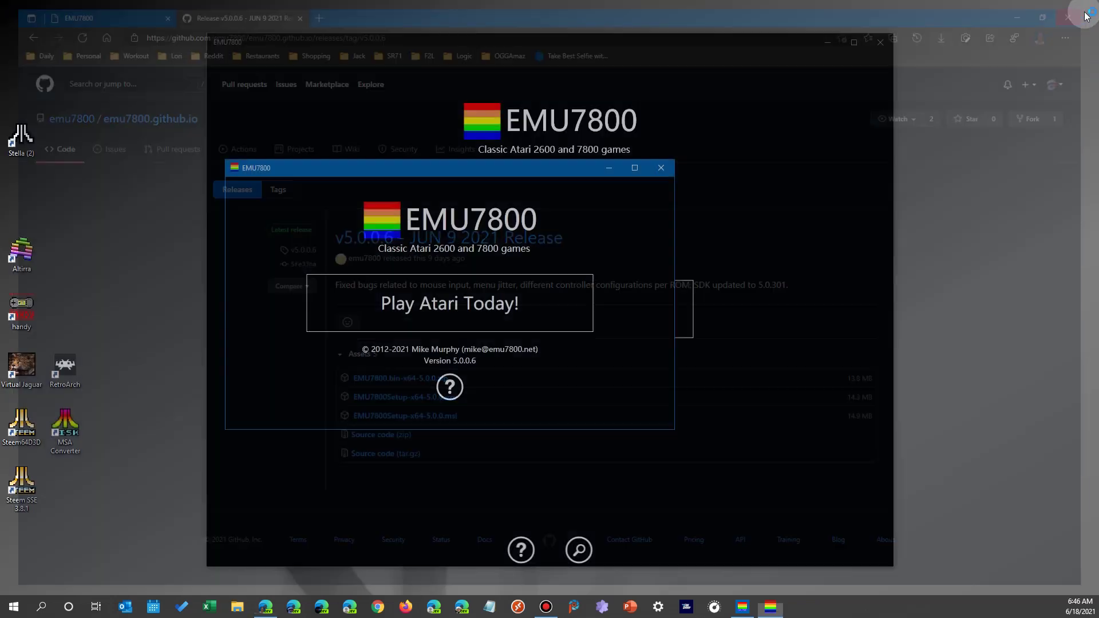
Enlarge the EMU7800 version 5.0.0.6 window and place it over the older version's window.
left_click_drag(531, 169, 996, 102)
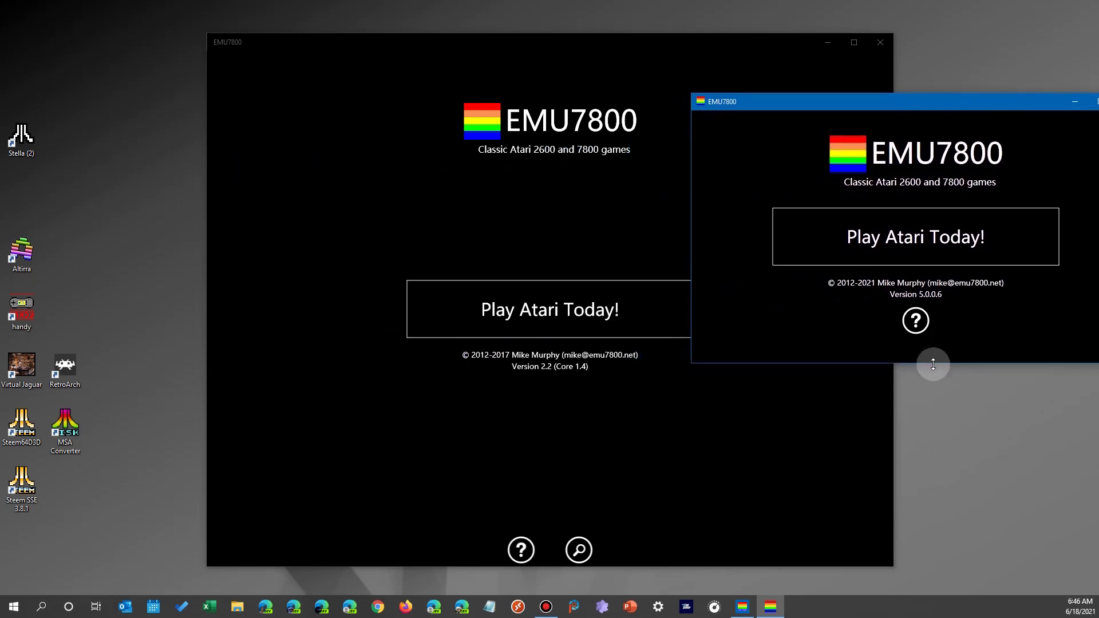
left_click_drag(933, 364, 936, 541)
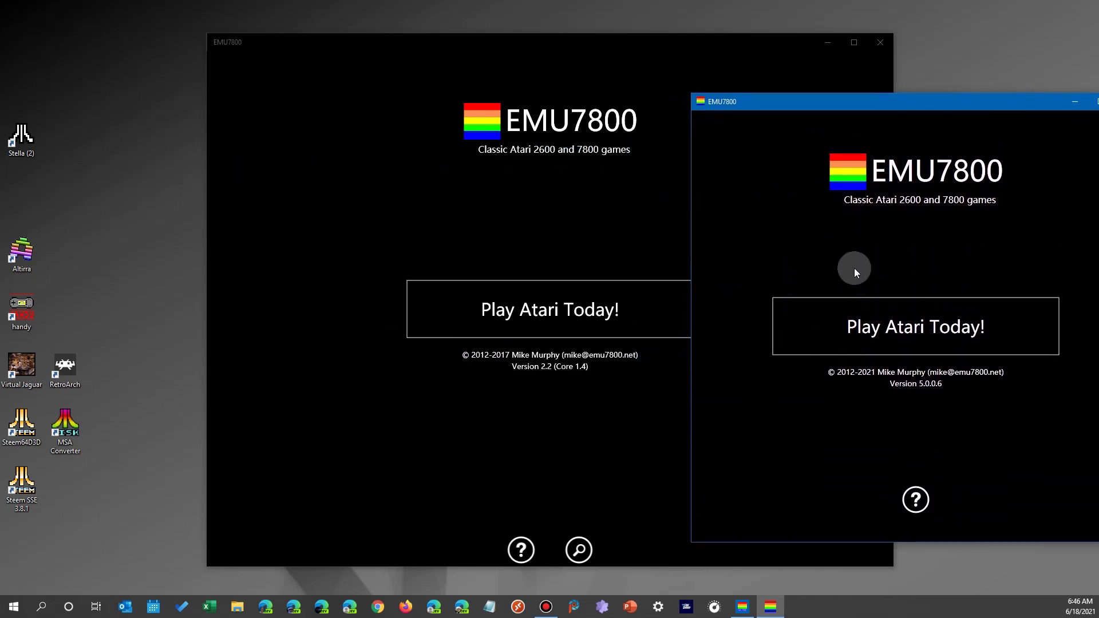
left_click_drag(910, 109, 698, 66)
left_click(715, 467)
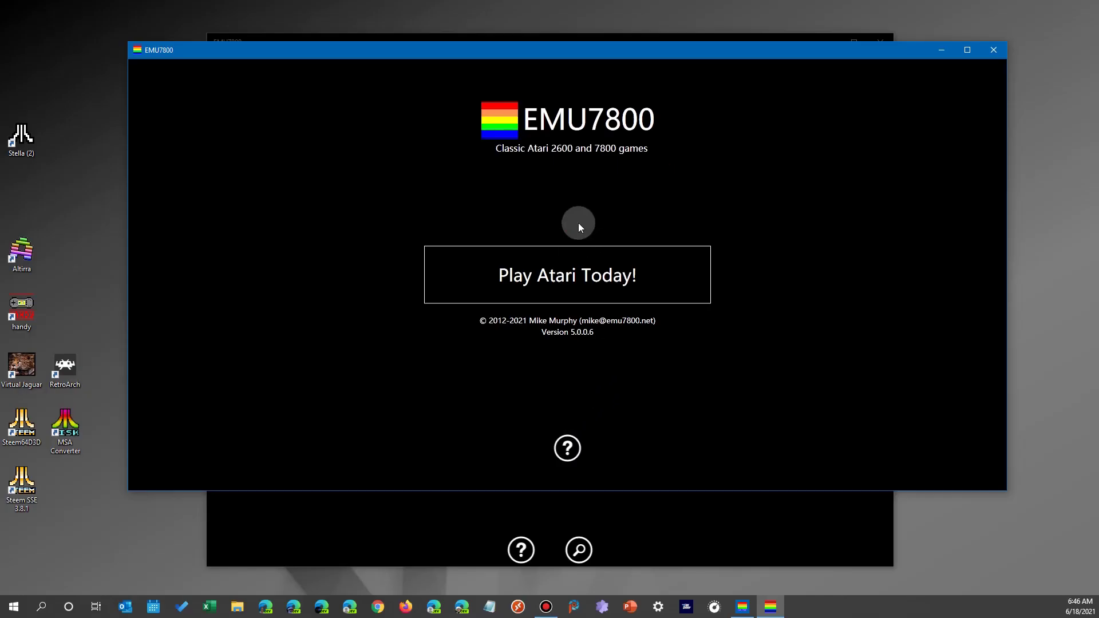
Open the game program selection and look through the 2600, 7800 and 20th Century Fox game lists.
left_click(569, 276)
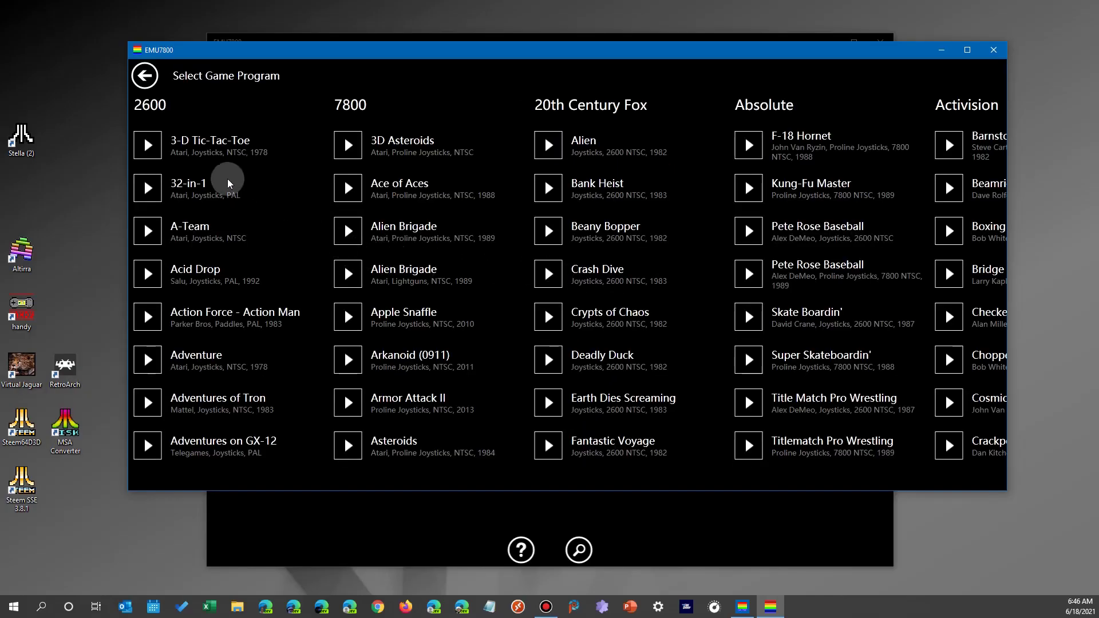
scroll(399, 341, "down", 2)
scroll(389, 344, "up", 3)
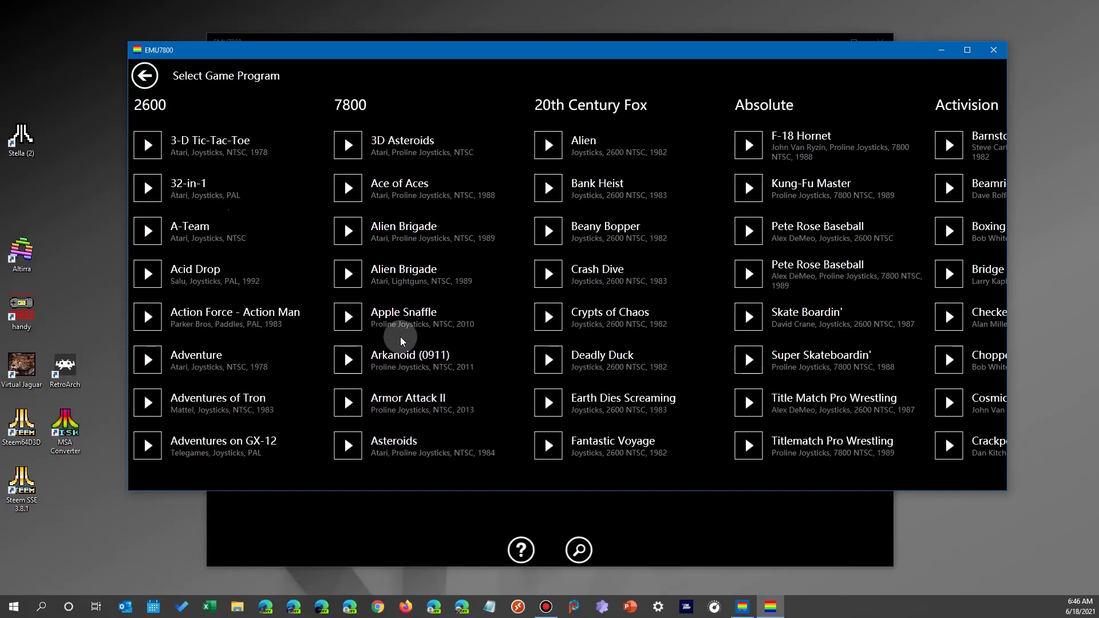
scroll(200, 226, "down", 1)
scroll(201, 226, "down", 3)
scroll(200, 226, "up", 4)
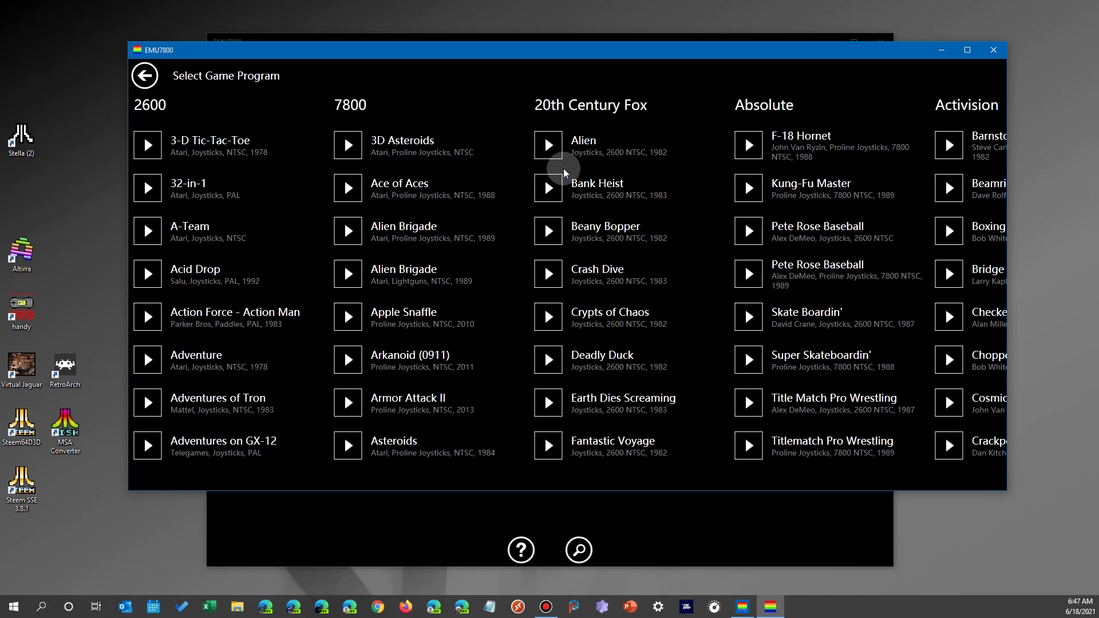
scroll(589, 256, "down", 3)
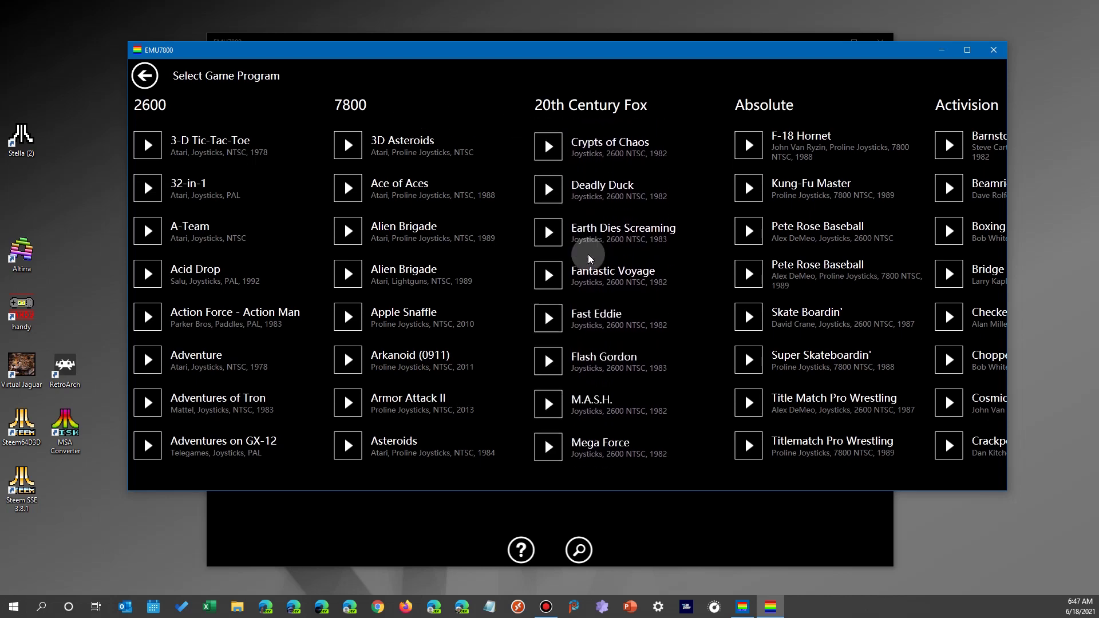
scroll(584, 255, "up", 3)
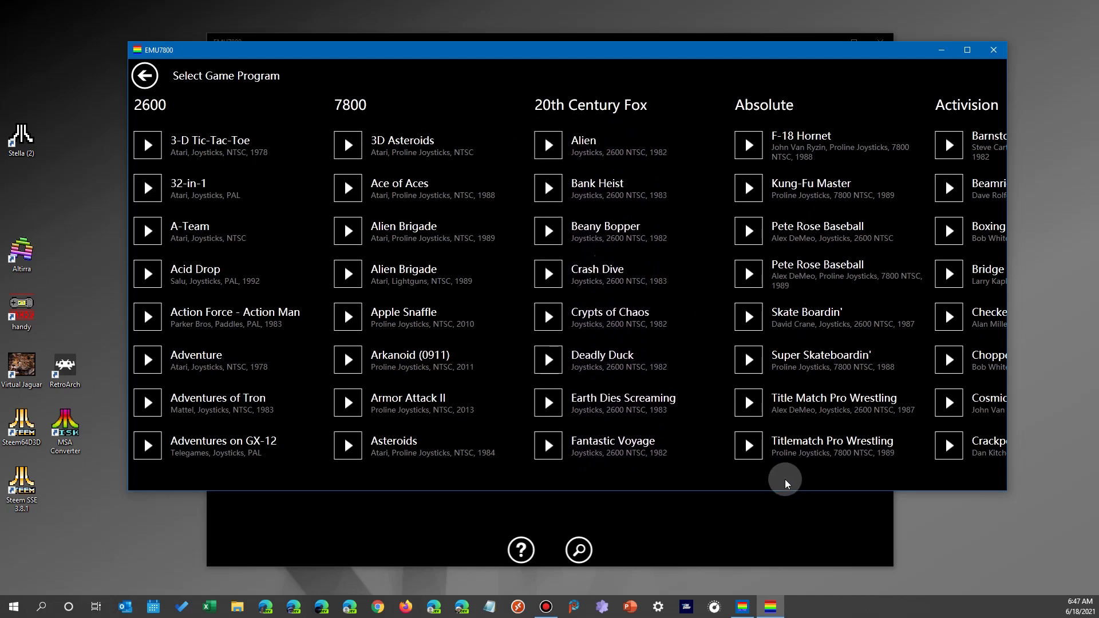
Browse the publisher categories of the game selection from Absolute and Activision through to Imagic.
scroll(773, 373, "right", 1)
scroll(773, 373, "right", 15)
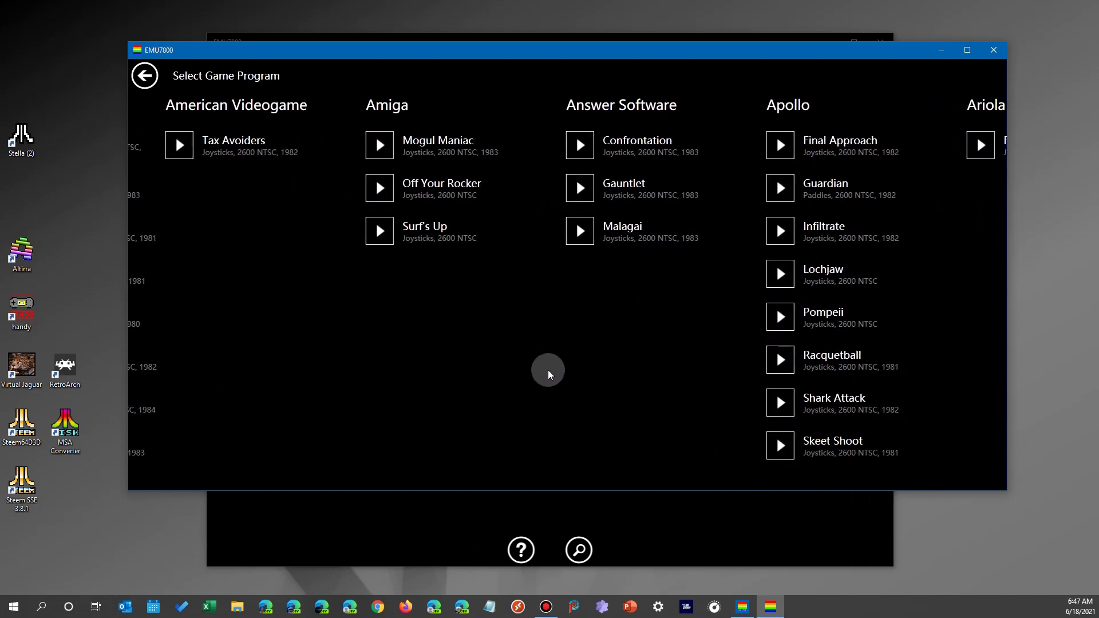
scroll(703, 338, "right", 20)
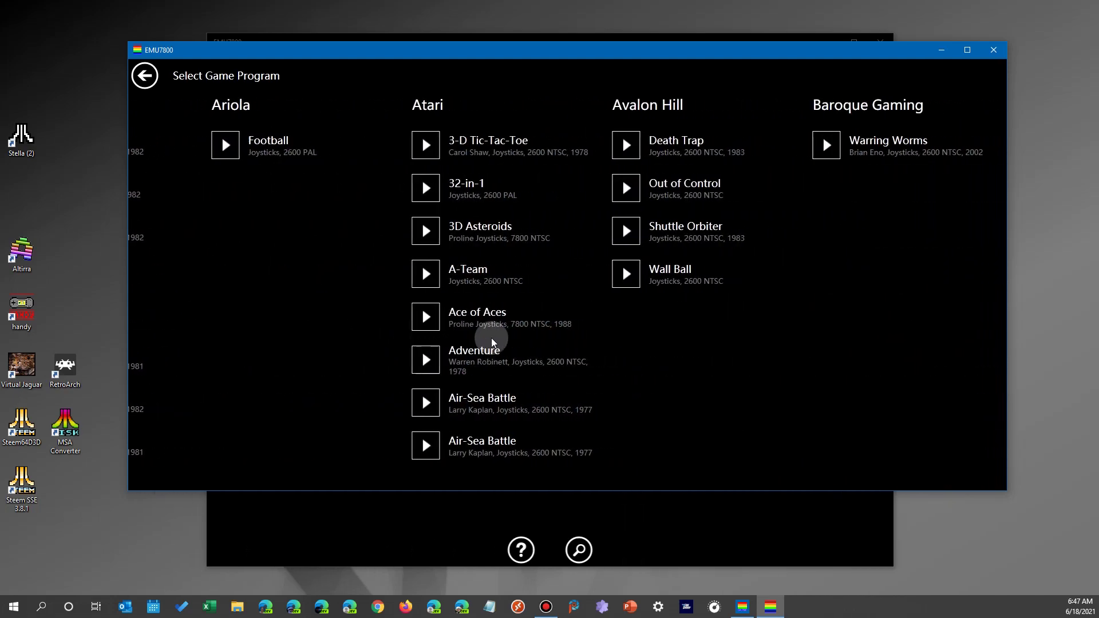
scroll(602, 345, "right", 20)
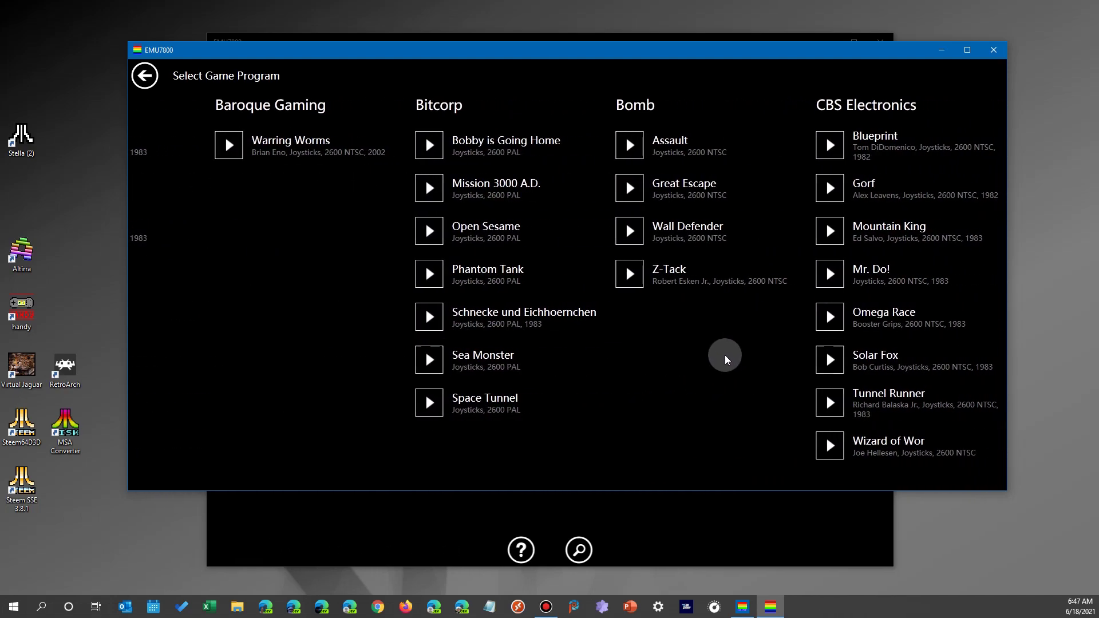
scroll(558, 357, "right", 3)
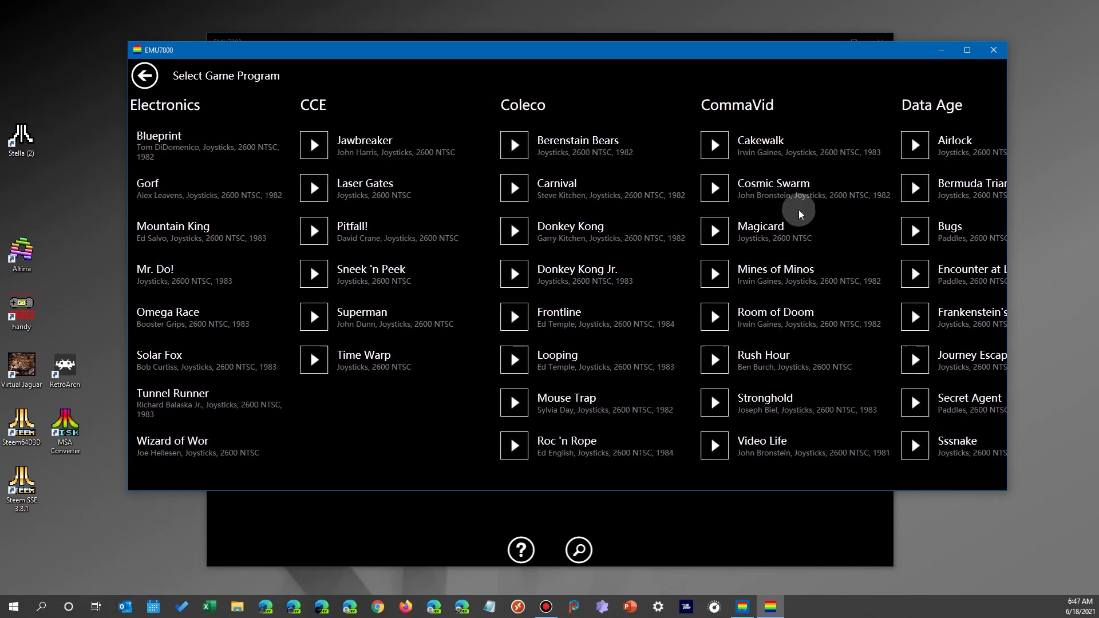
scroll(842, 109, "right", 20)
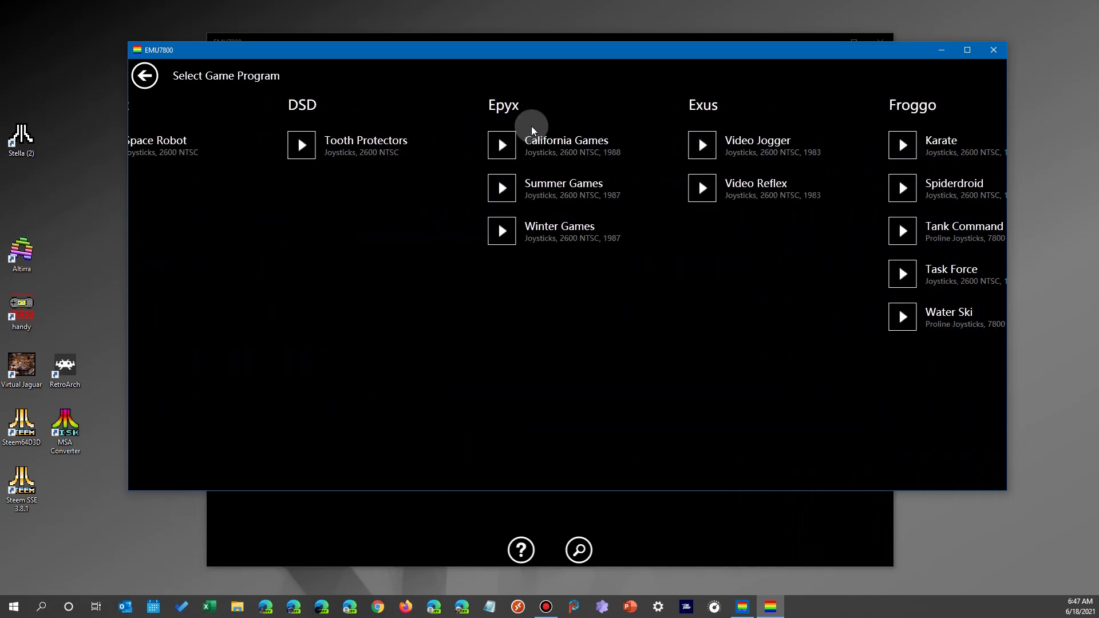
scroll(634, 340, "right", 20)
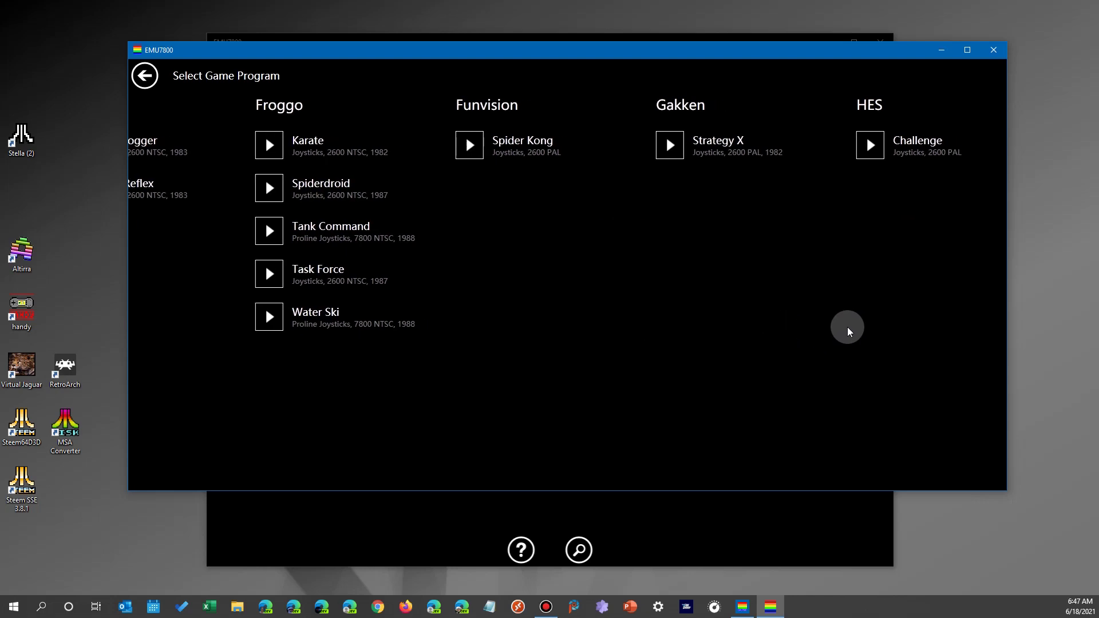
scroll(641, 336, "right", 15)
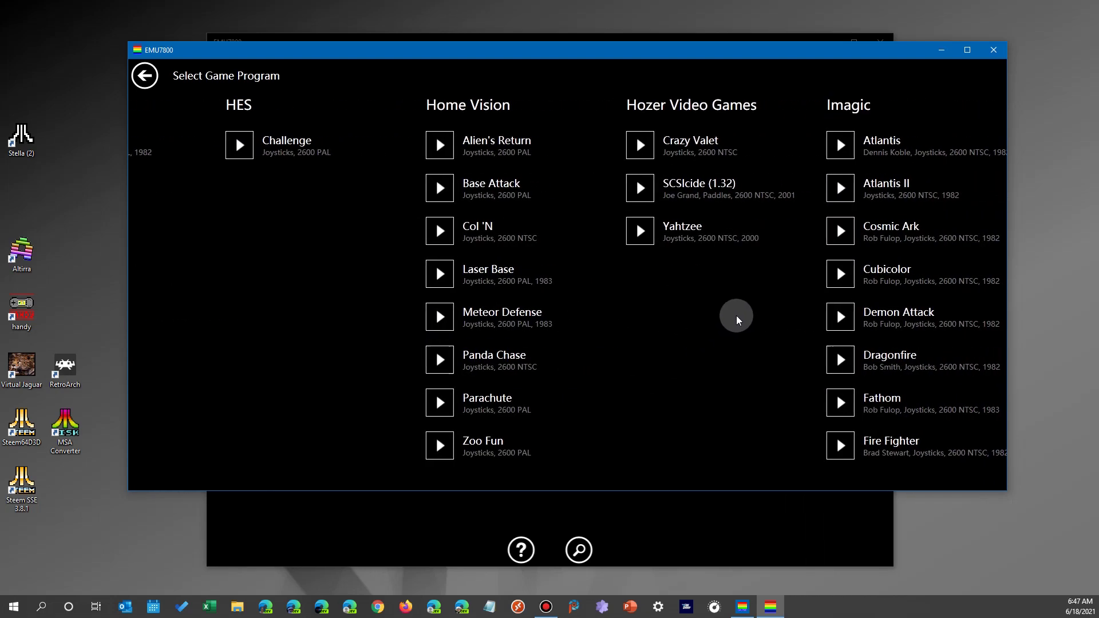
scroll(583, 313, "right", 2)
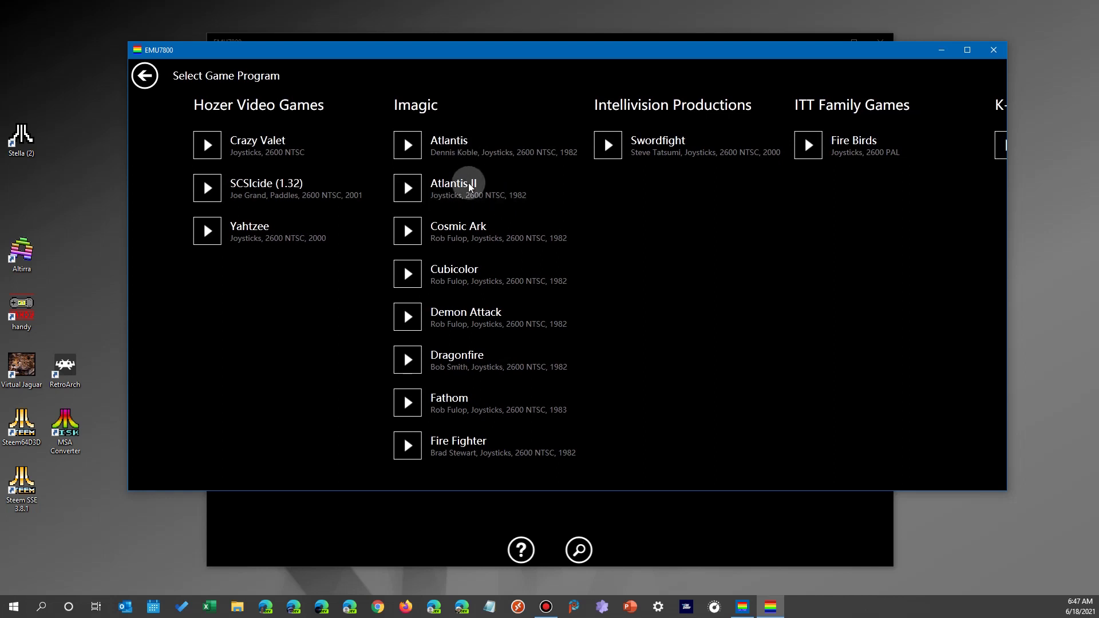
Start Atlantis II from the Imagic category and return to the game selection.
left_click(408, 188)
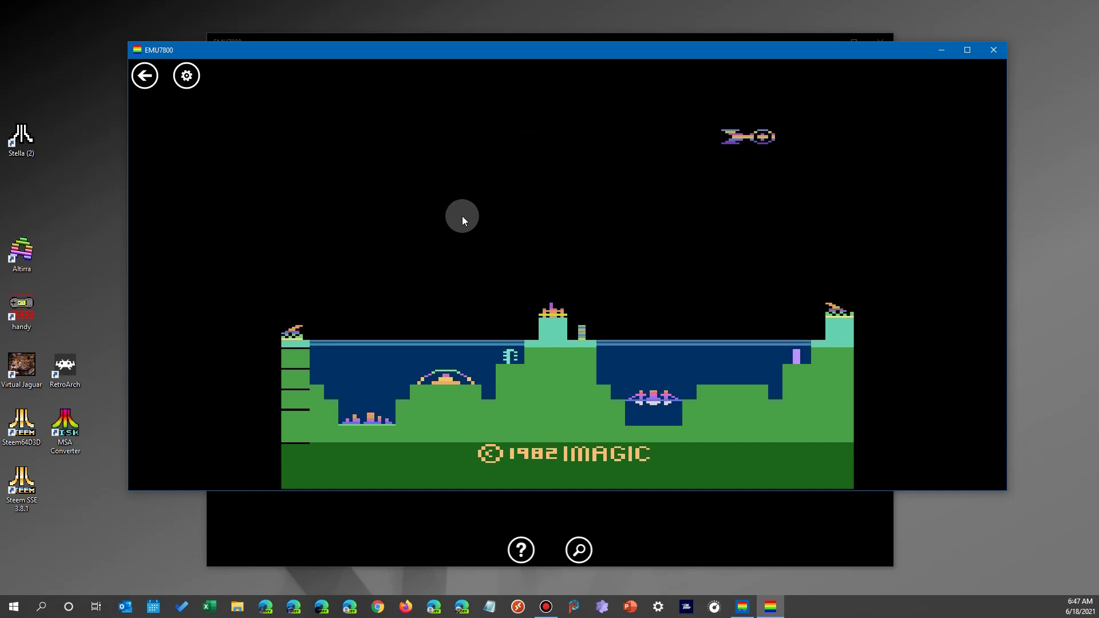
left_click(147, 83)
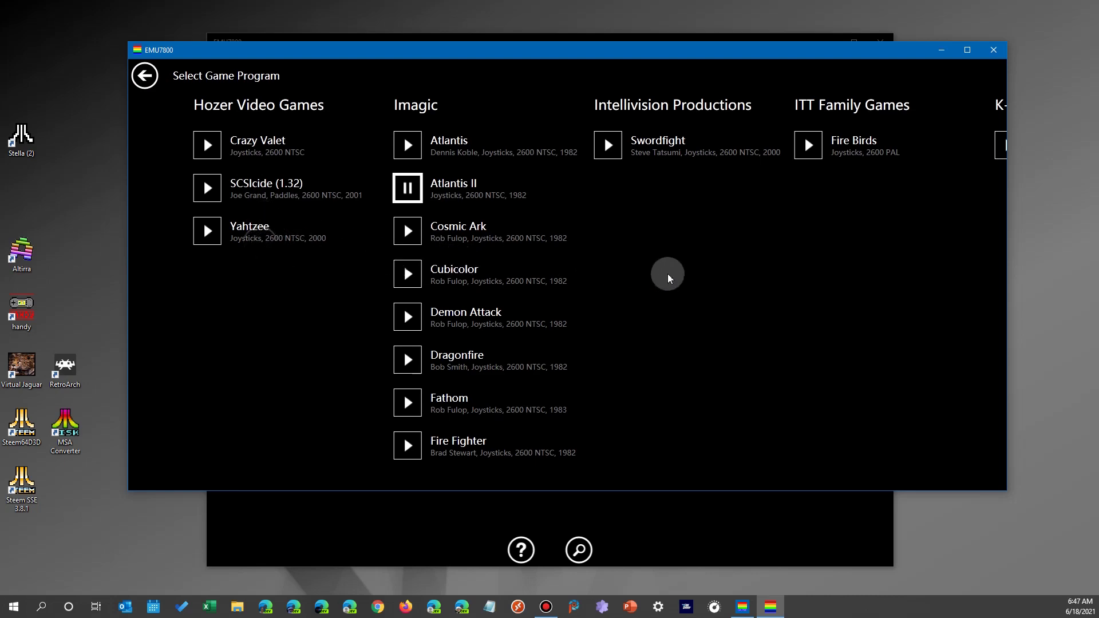
scroll(630, 272, "down", 3)
scroll(765, 256, "down", 15)
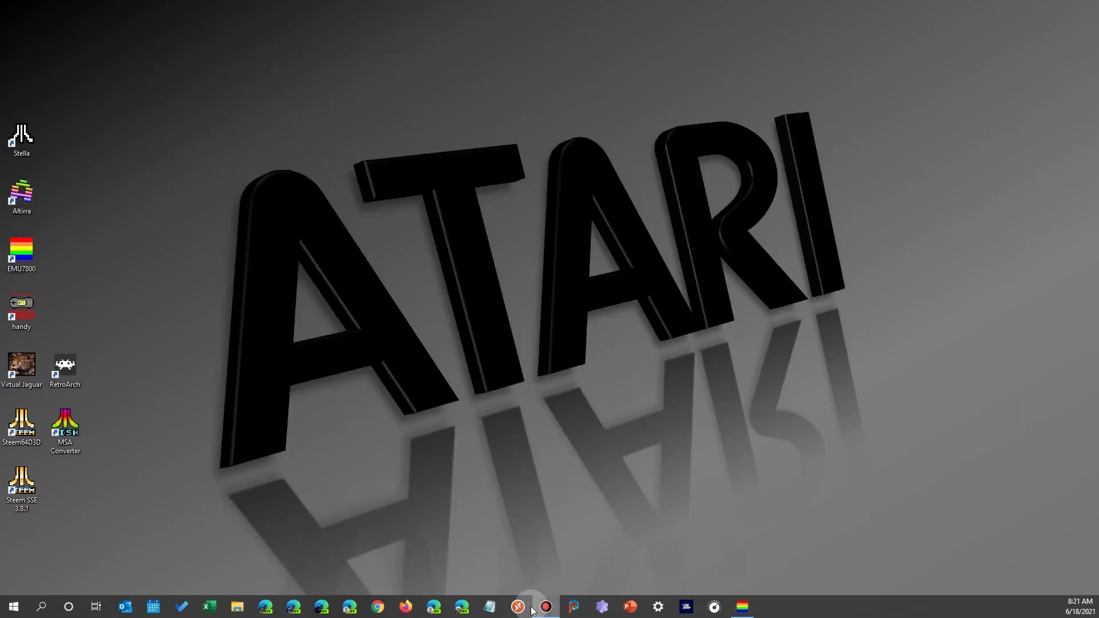
Bring EMU7800 back up, enter its game selection and review the categories from Data Age to Hozer Video Games.
left_click(742, 606)
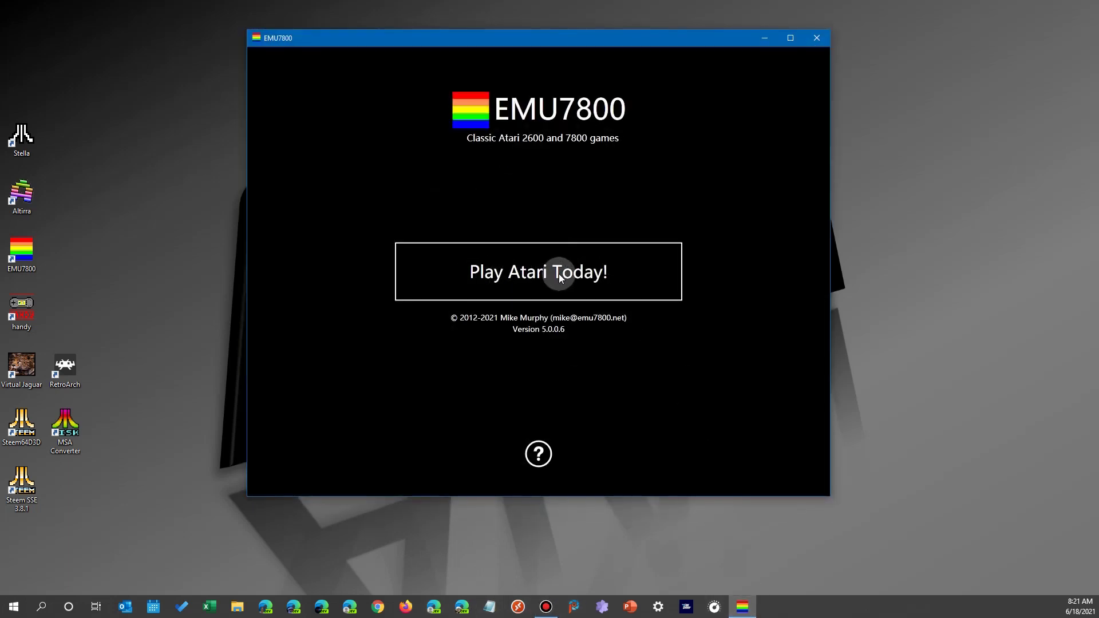
left_click(560, 277)
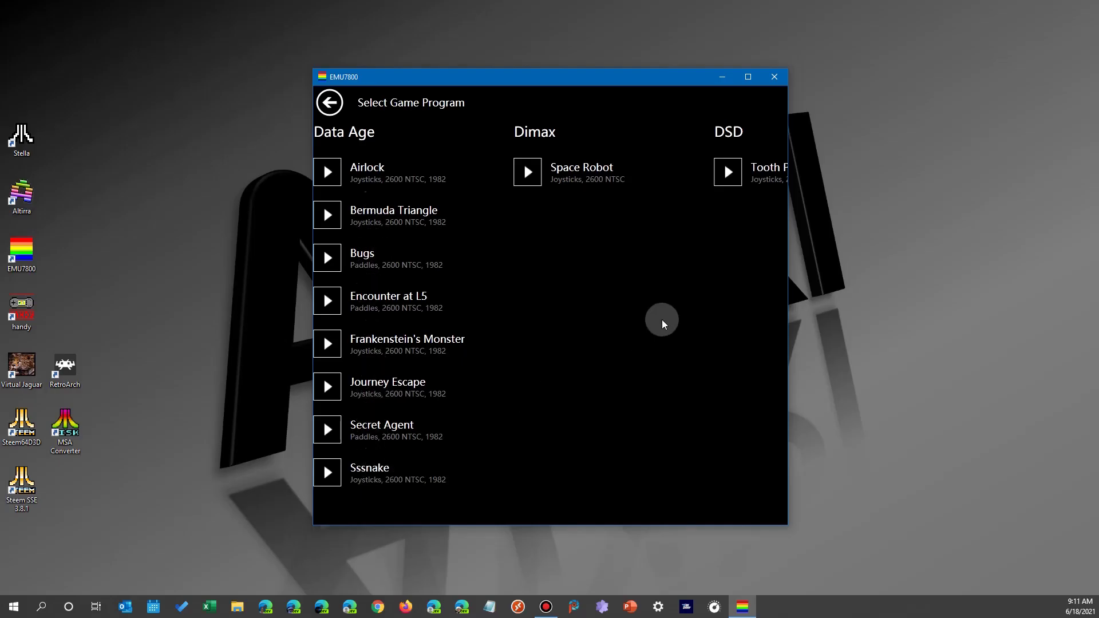
scroll(572, 315, "down", 3)
scroll(524, 312, "down", 2)
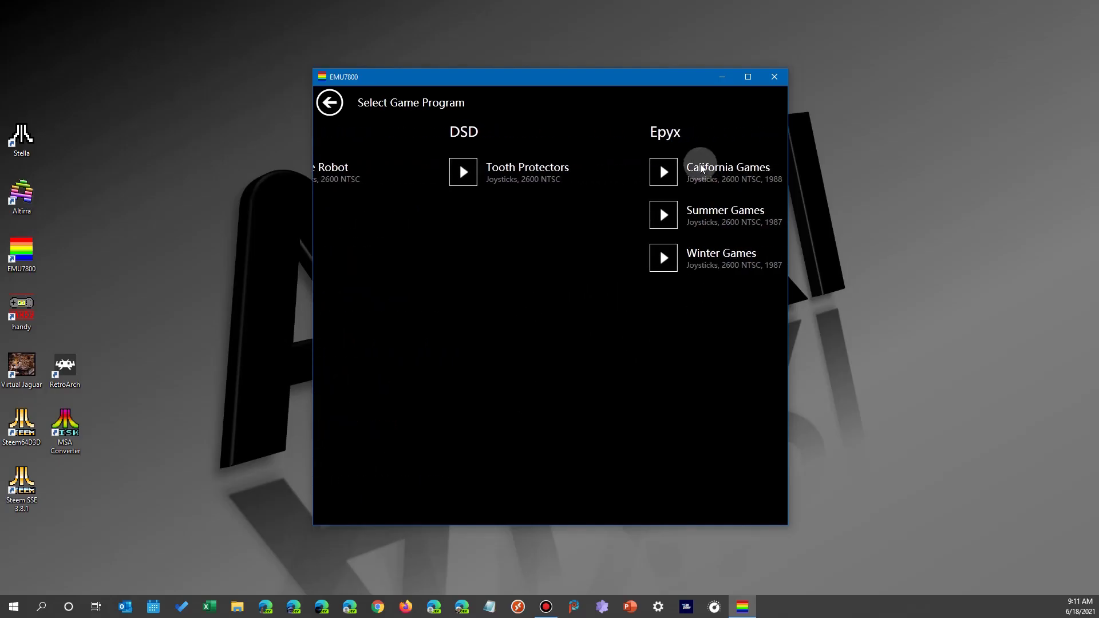
scroll(584, 337, "down", 5)
scroll(561, 339, "up", 3)
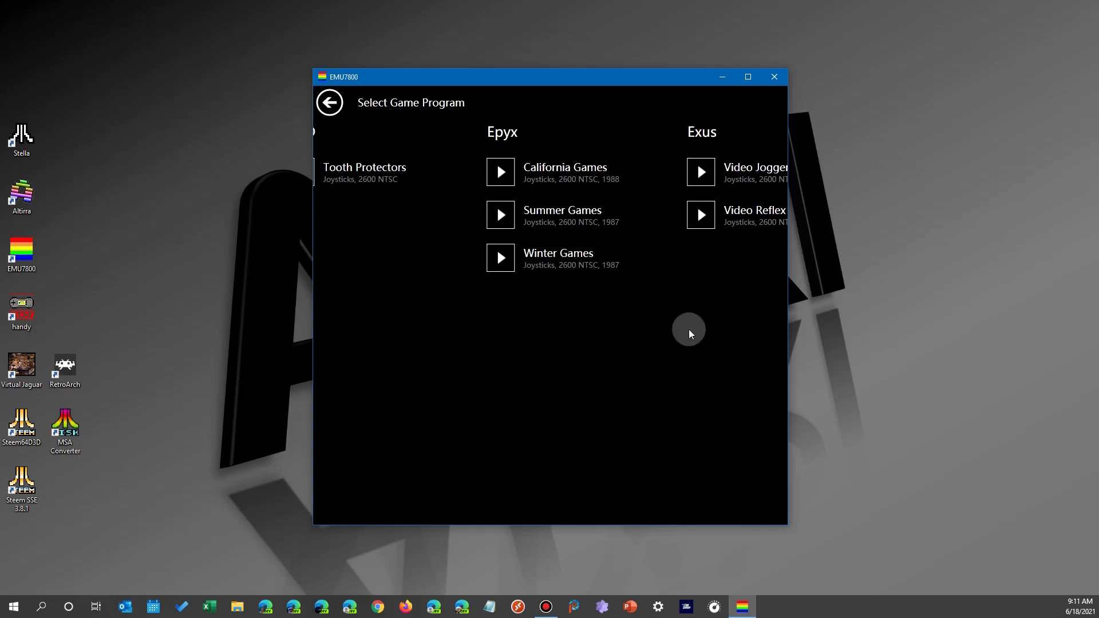
scroll(689, 329, "down", 5)
scroll(607, 475, "down", 8)
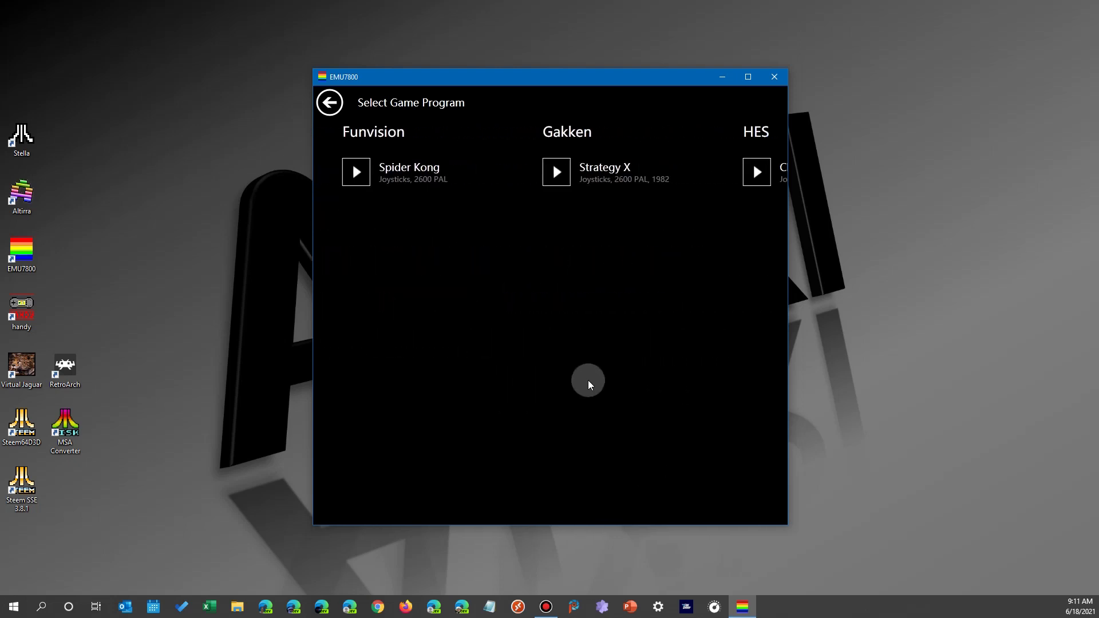
scroll(543, 349, "down", 4)
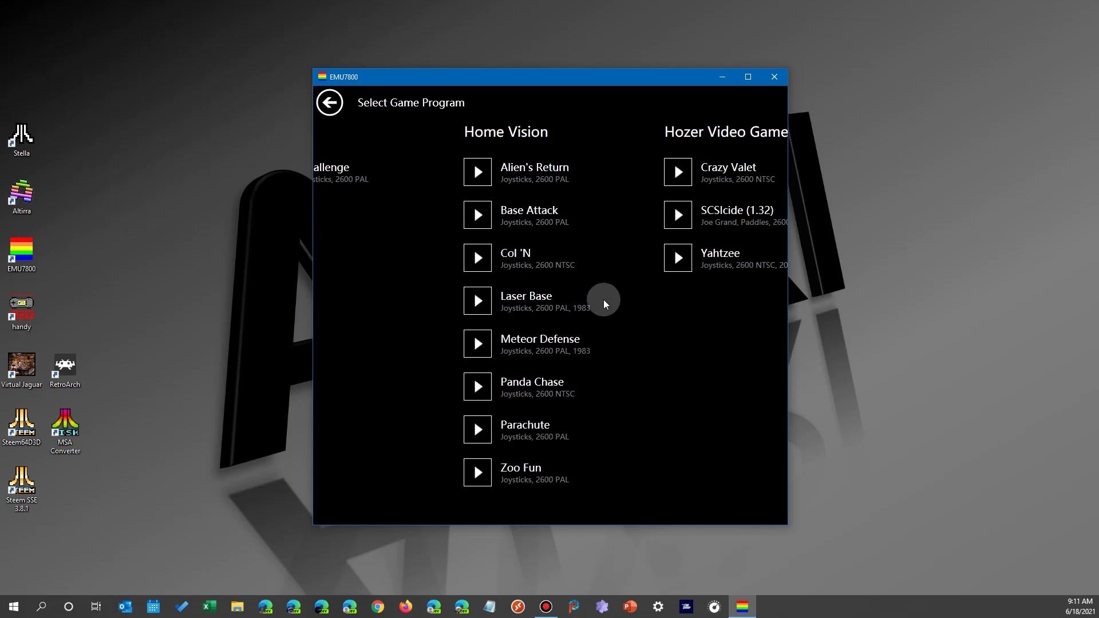
Open the EMU7800 installation folder through the file location option in the desktop shortcut's properties.
right_click(23, 265)
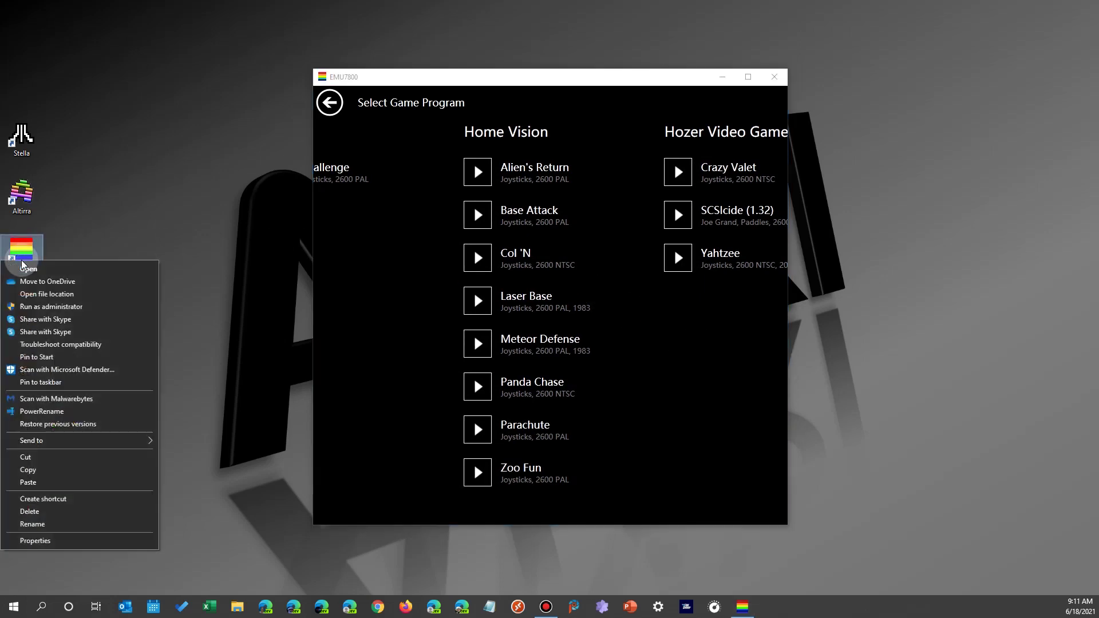
left_click(35, 540)
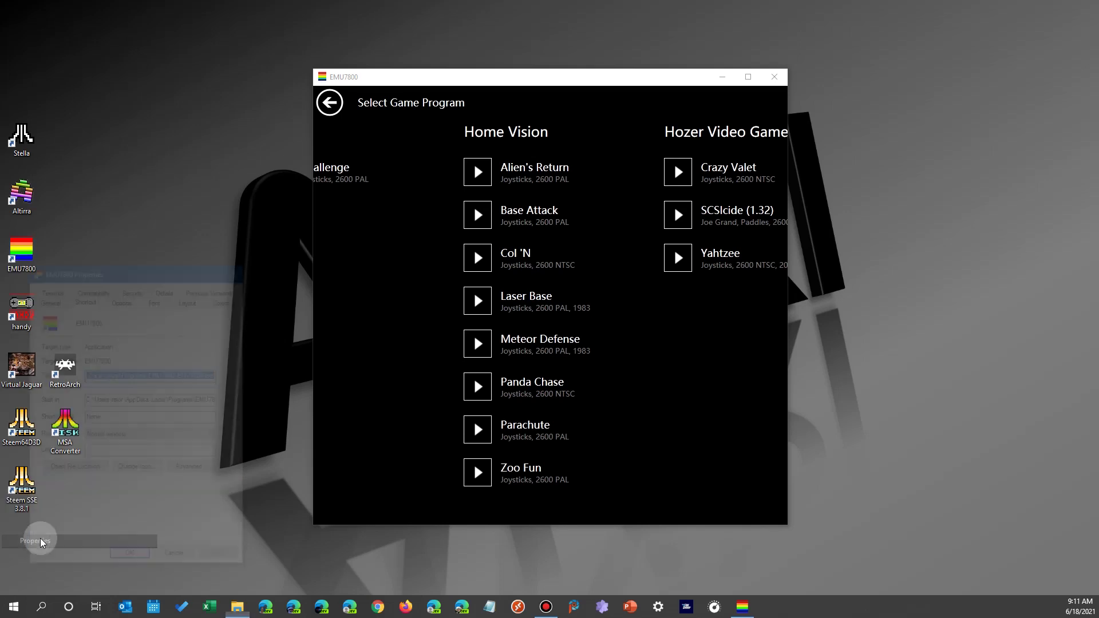
left_click(172, 270)
left_click_drag(171, 276, 591, 52)
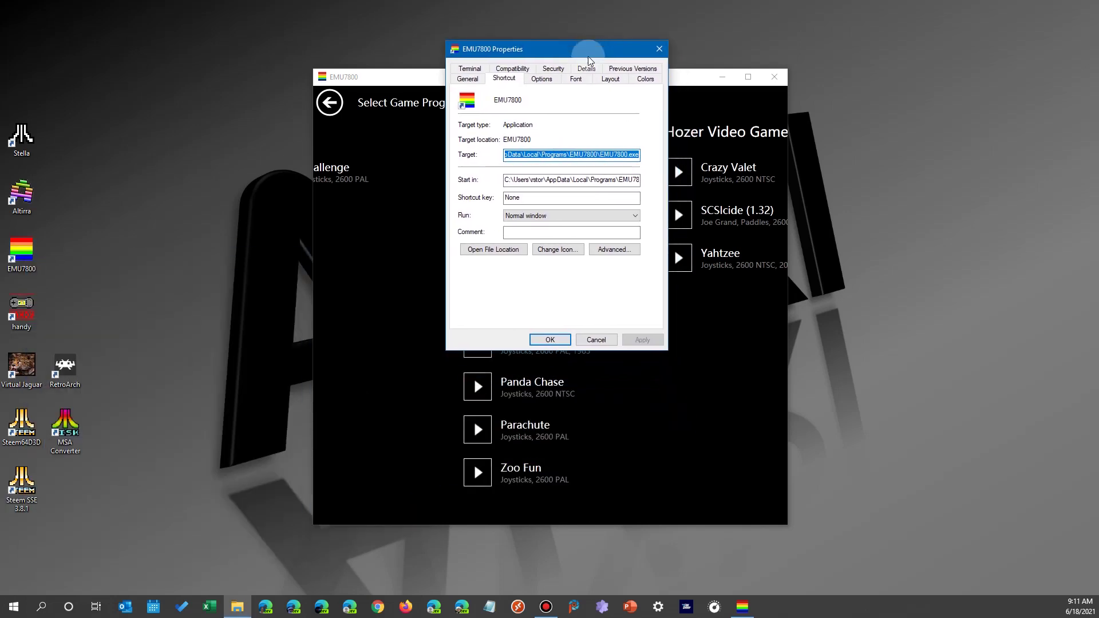
left_click(493, 250)
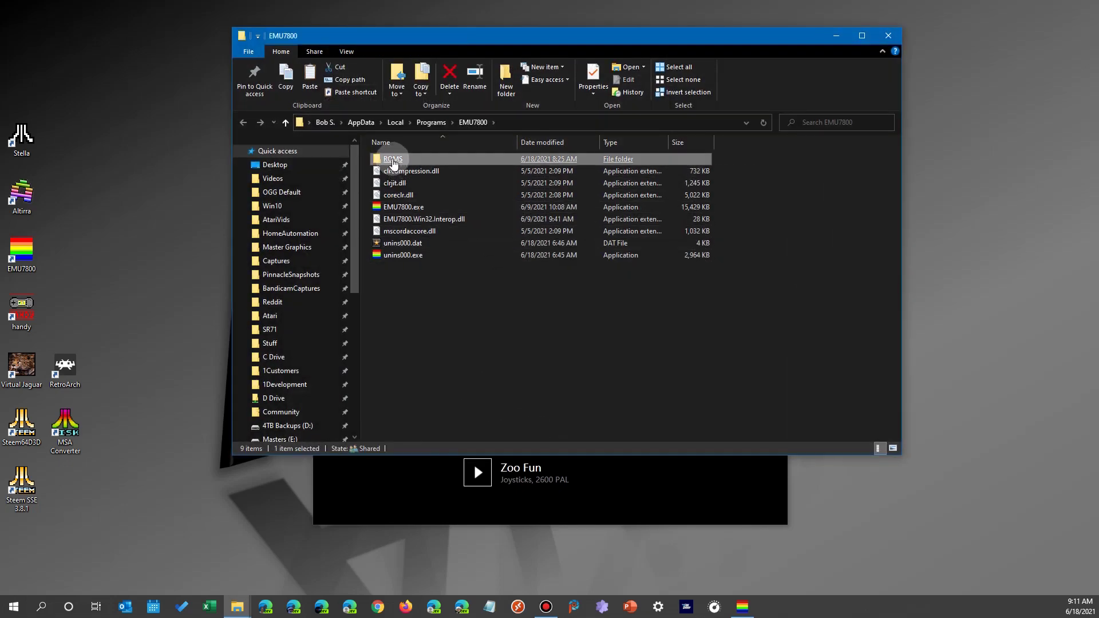
View the zipped game archives in the ROMS folder and return to the EMU7800 folder.
double_click(392, 160)
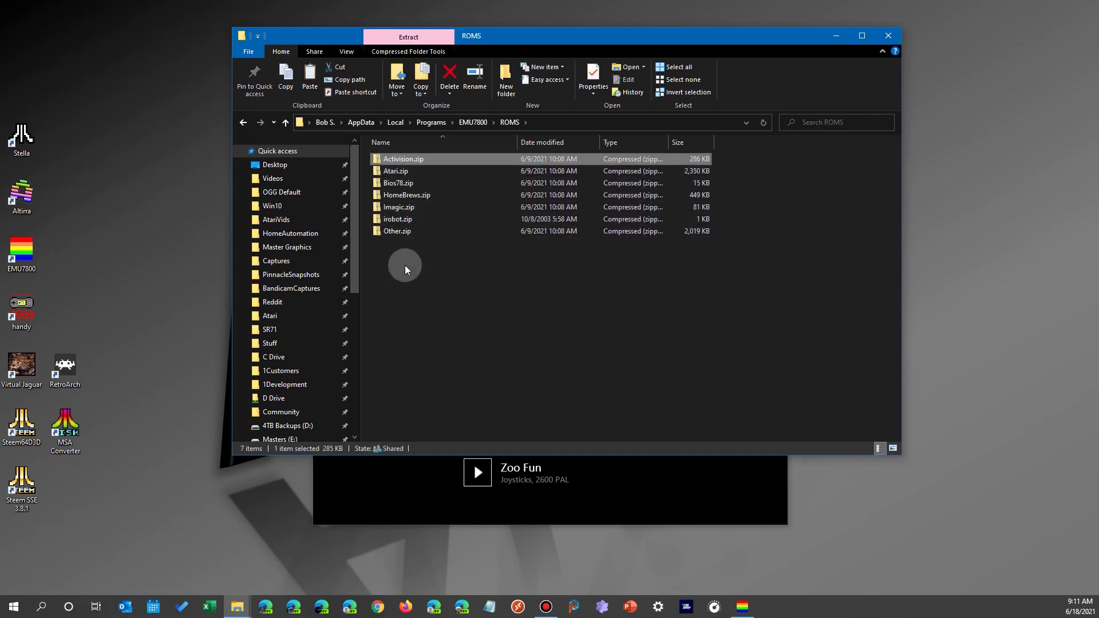
left_click(472, 123)
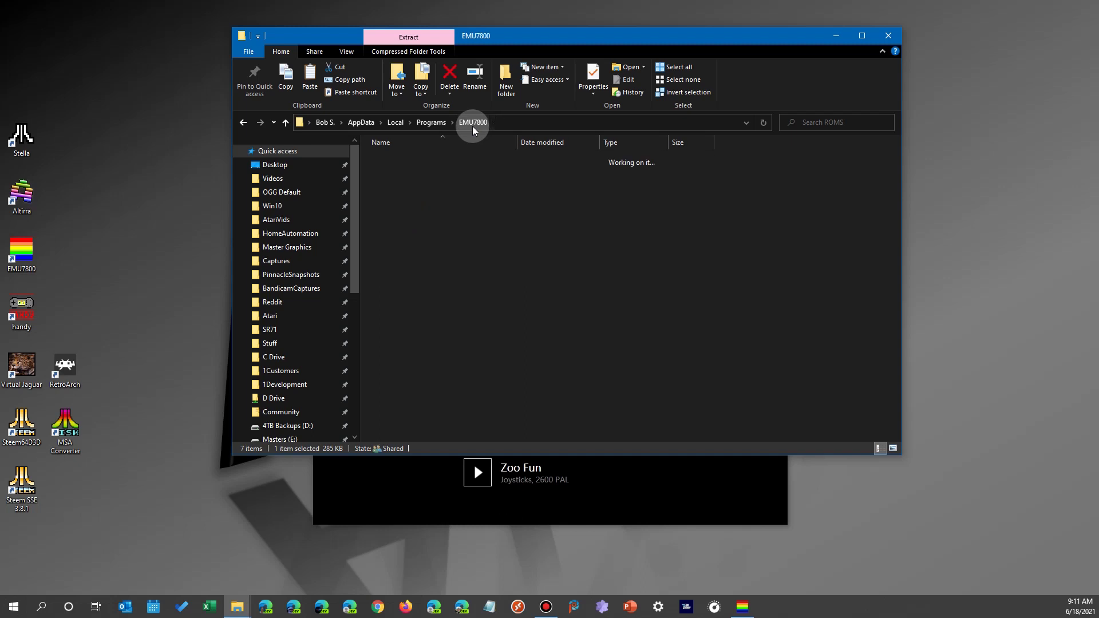
Duplicate the ROMS folder inside the EMU7800 folder and move the copy onto the desktop.
right_click(394, 161)
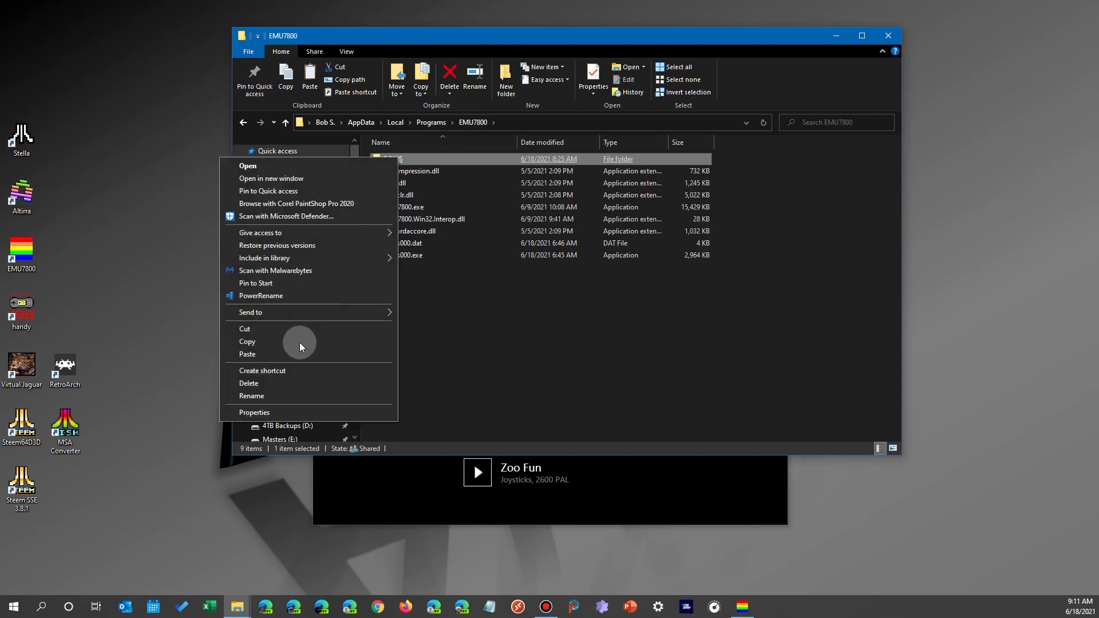
left_click(251, 344)
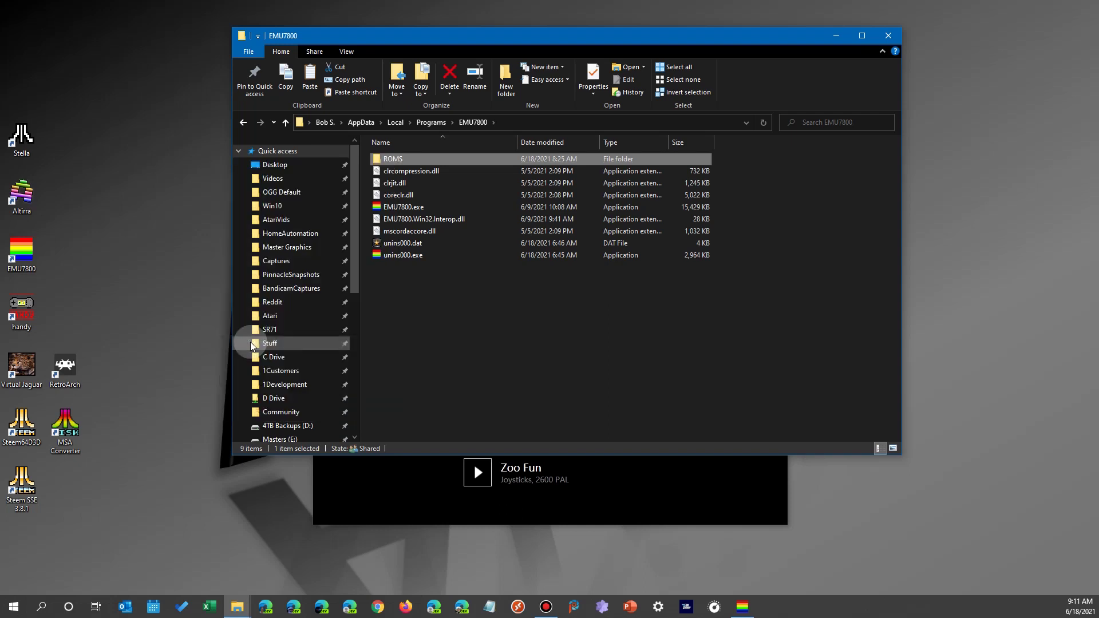
right_click(498, 308)
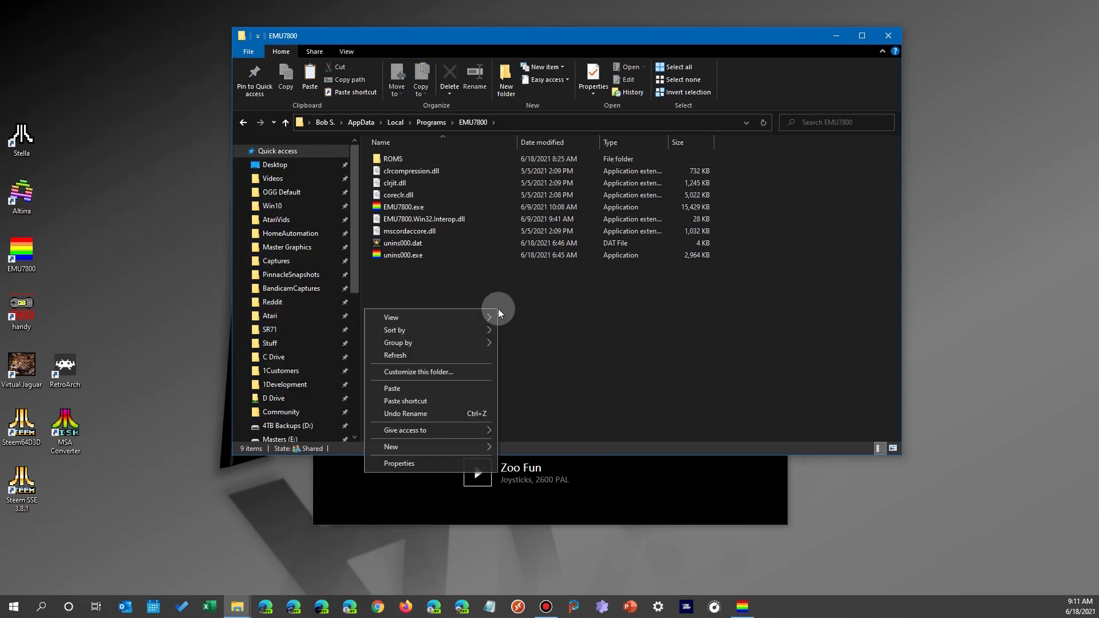
left_click(396, 389)
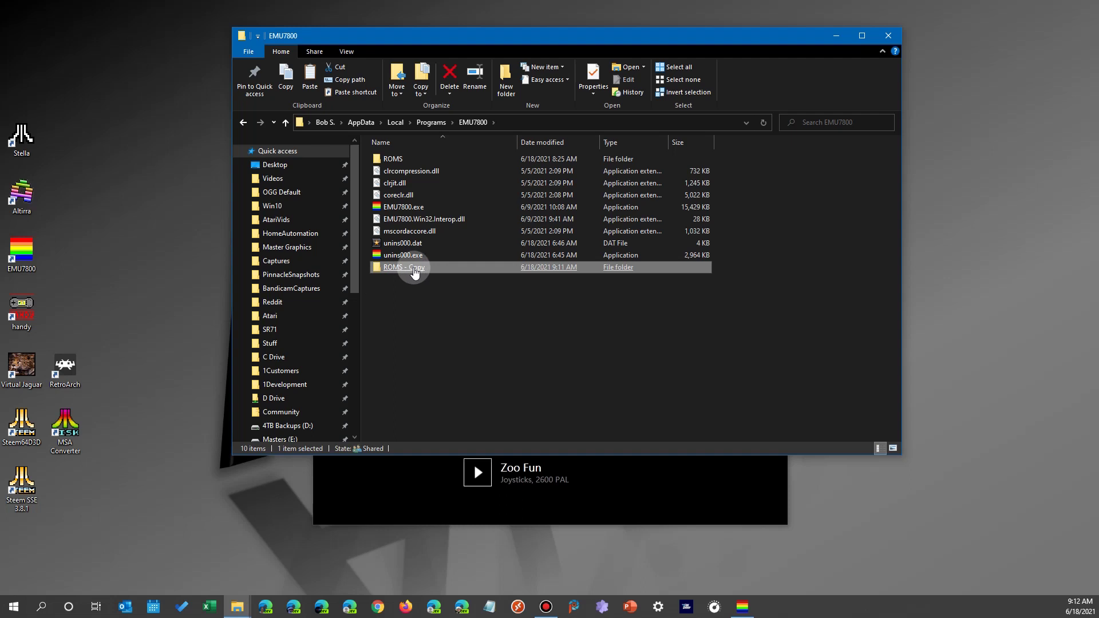
left_click_drag(415, 274, 951, 238)
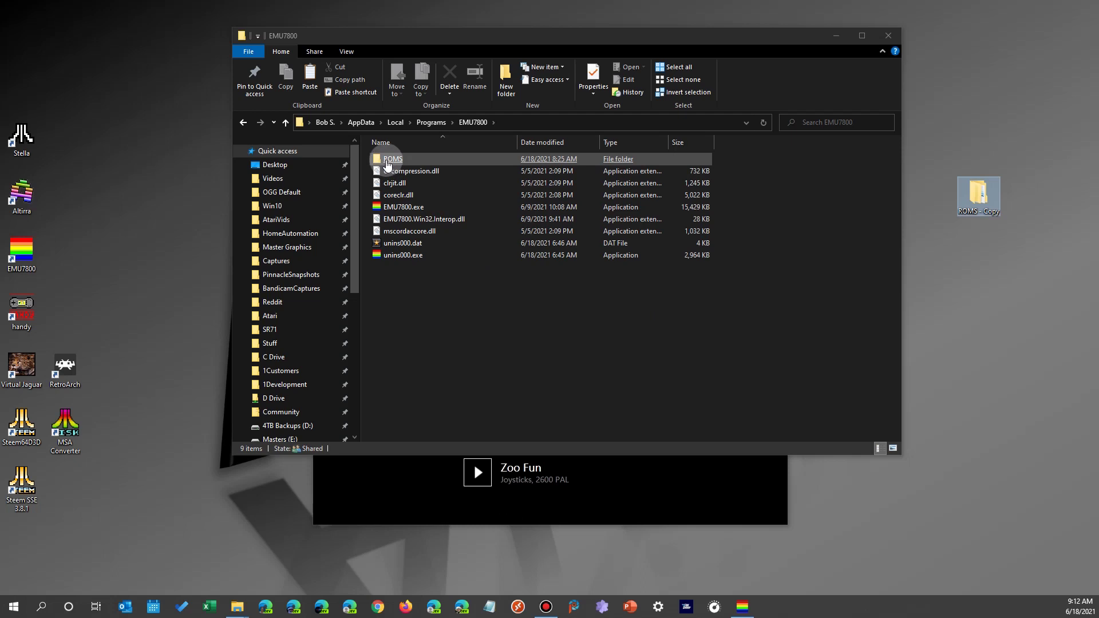
Move the original ROMS folder to the desktop, leaving only an empty ROMS folder in the EMU7800 folder.
left_click_drag(387, 164, 974, 133)
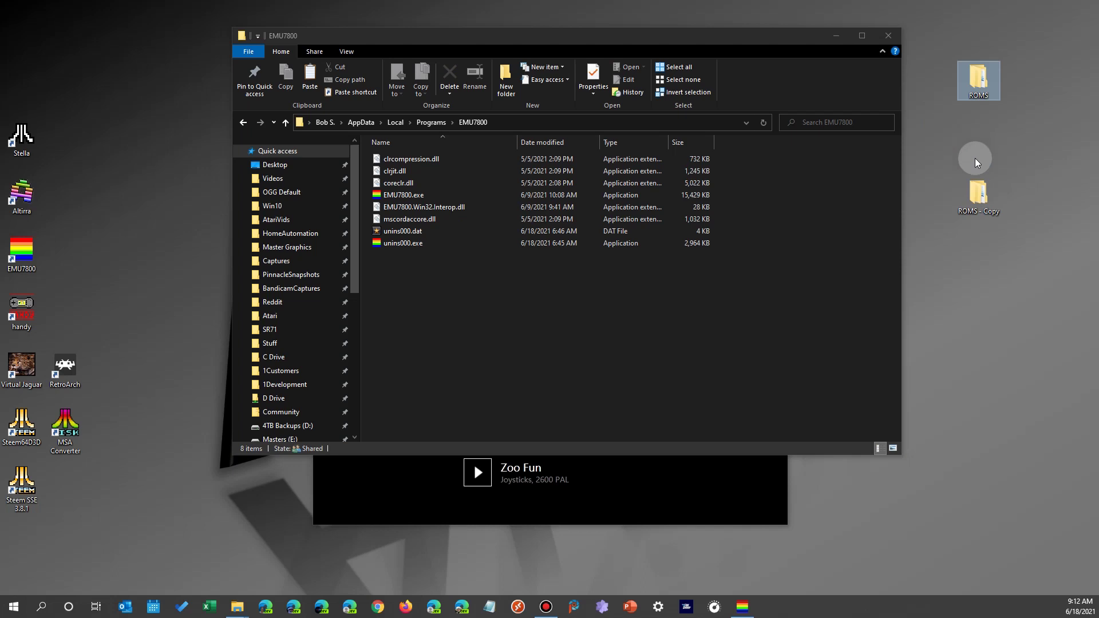
left_click(975, 197)
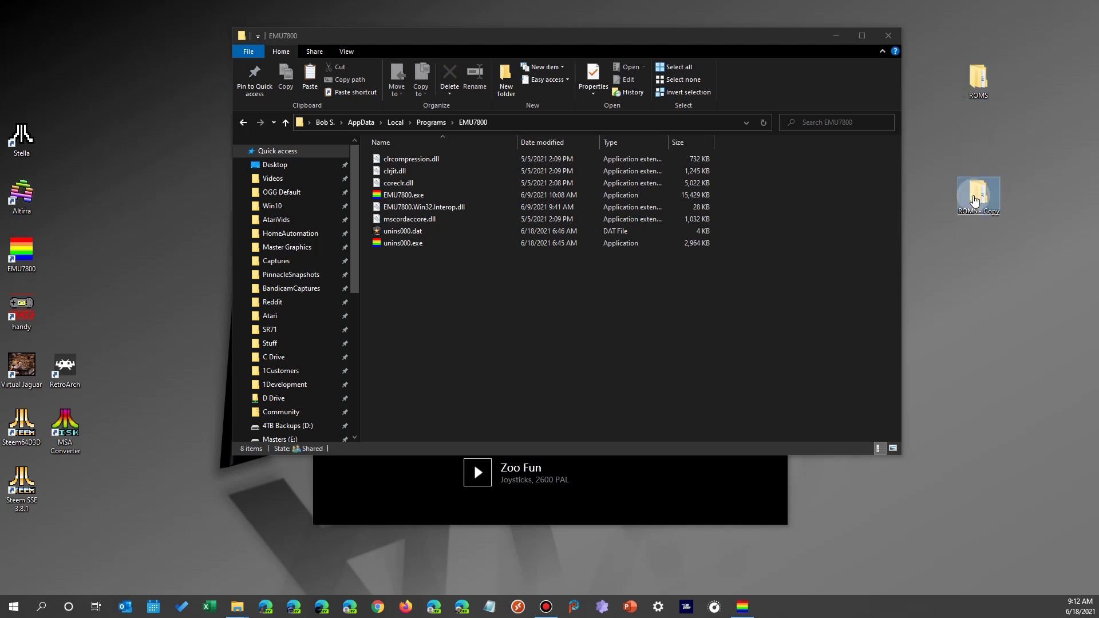
right_click(975, 199)
left_click(503, 228)
key("ctrl+z")
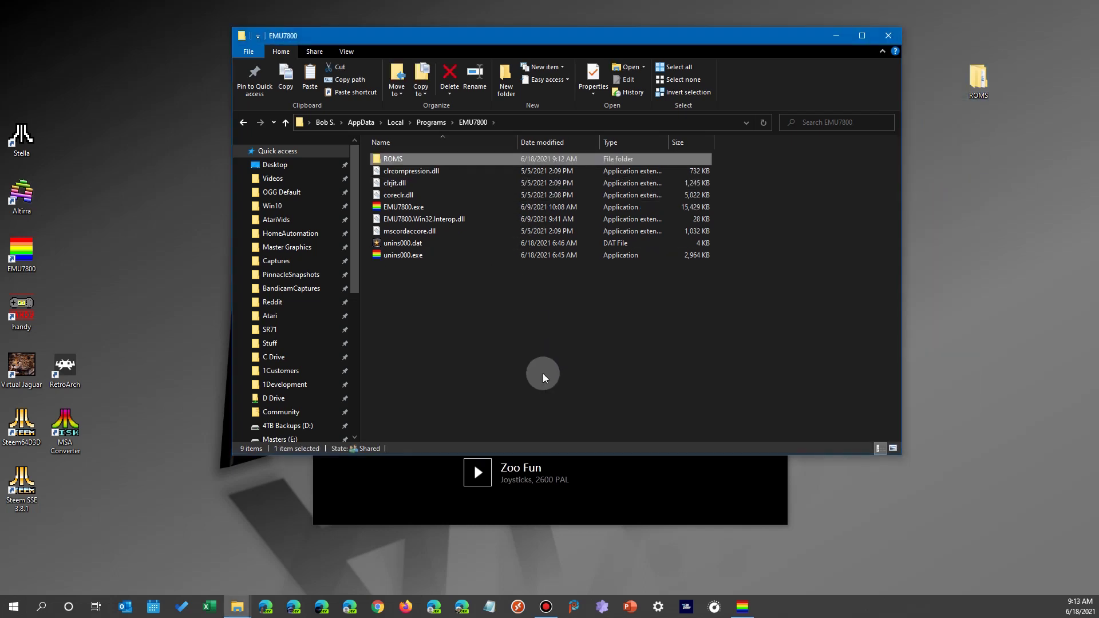
Return to EMU7800, reopen its game selection from the start screen and close the emulator.
left_click(595, 476)
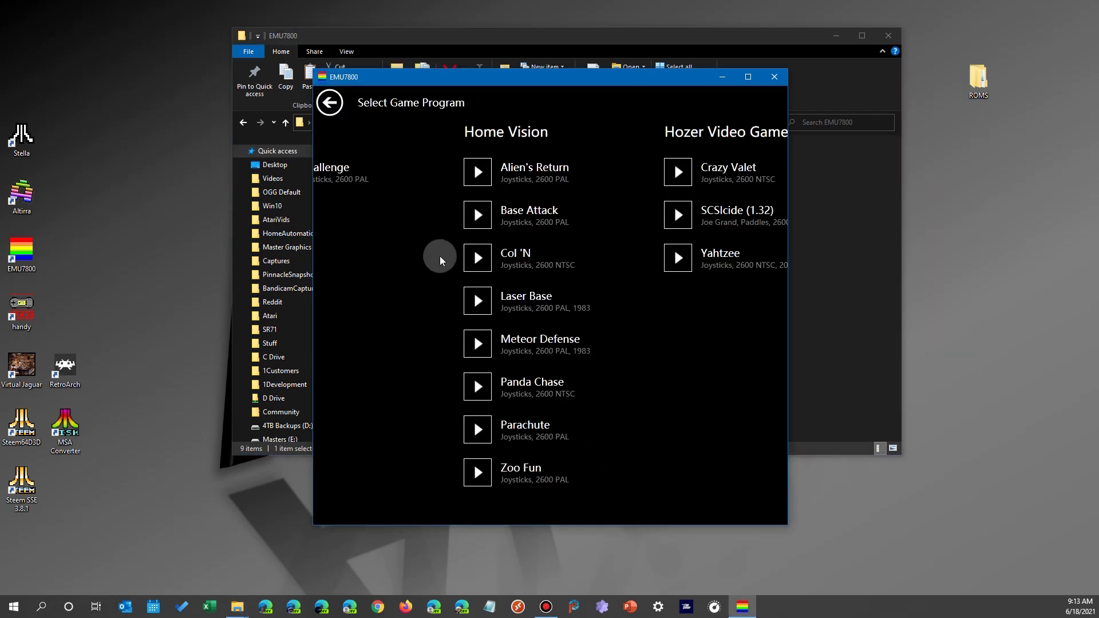
left_click(340, 115)
left_click(552, 307)
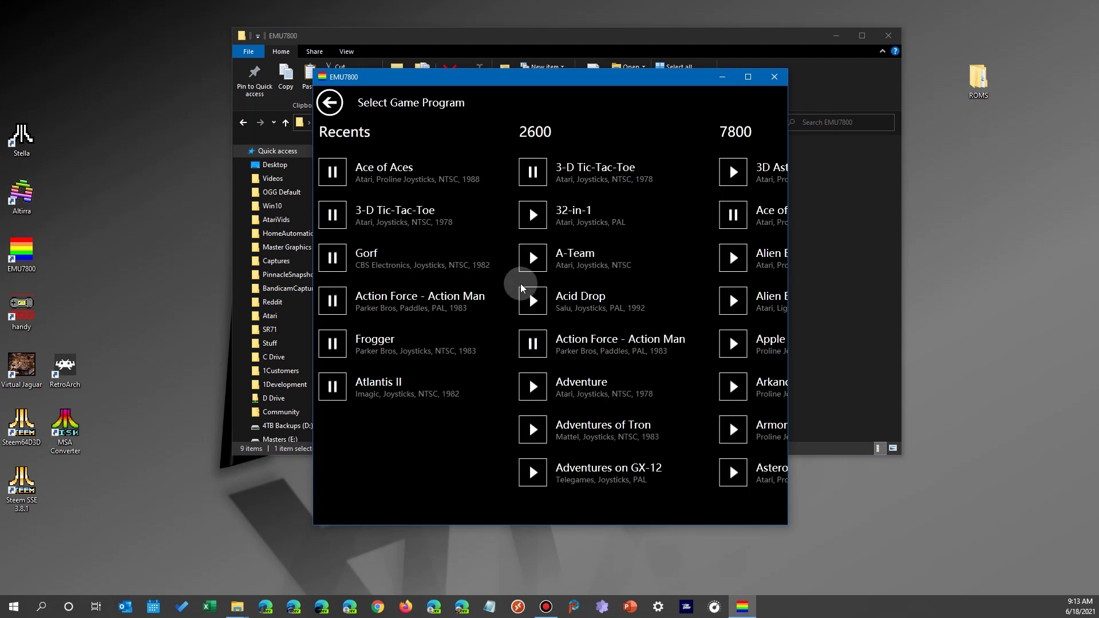
left_click(774, 77)
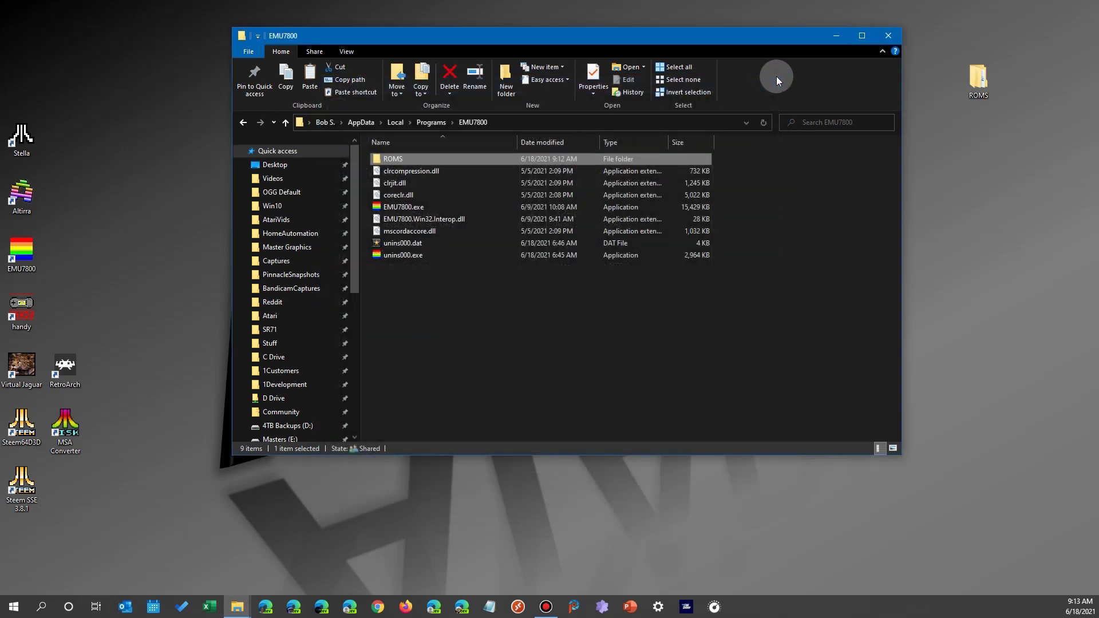
Relaunch EMU7800 from the desktop, reposition and enlarge its window, and enter the game selection.
left_click(28, 252)
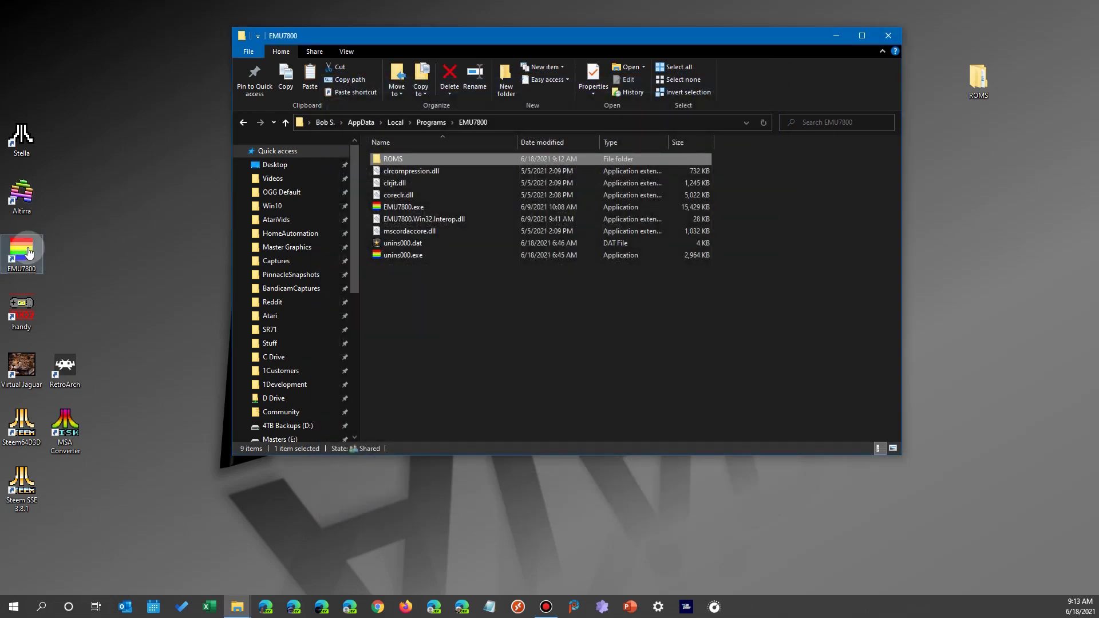
double_click(28, 252)
left_click(942, 112)
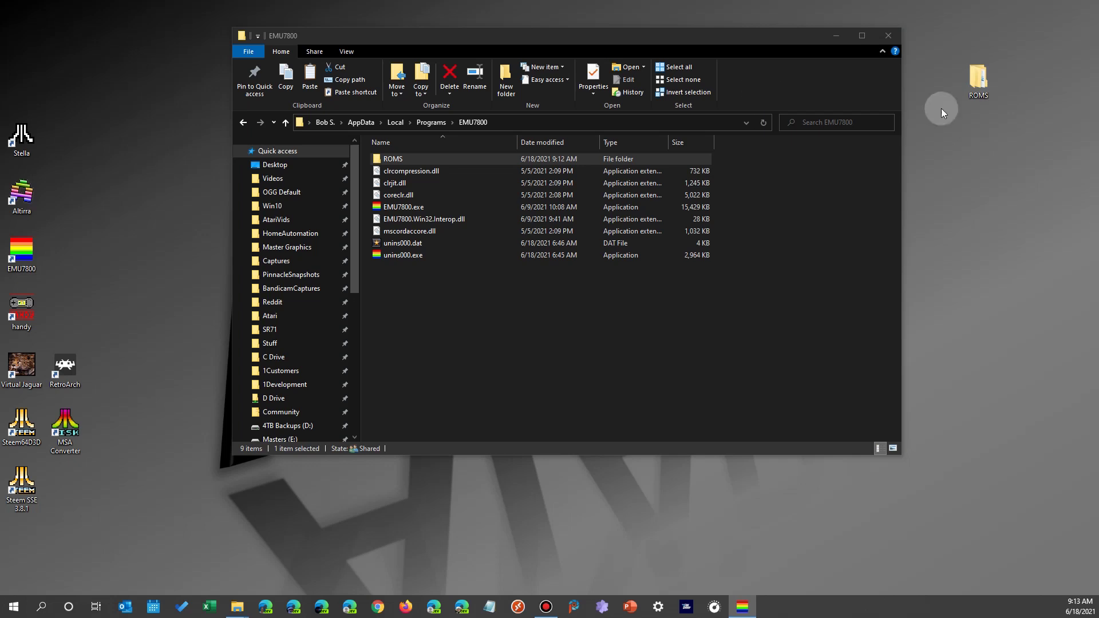
left_click_drag(706, 79, 522, 46)
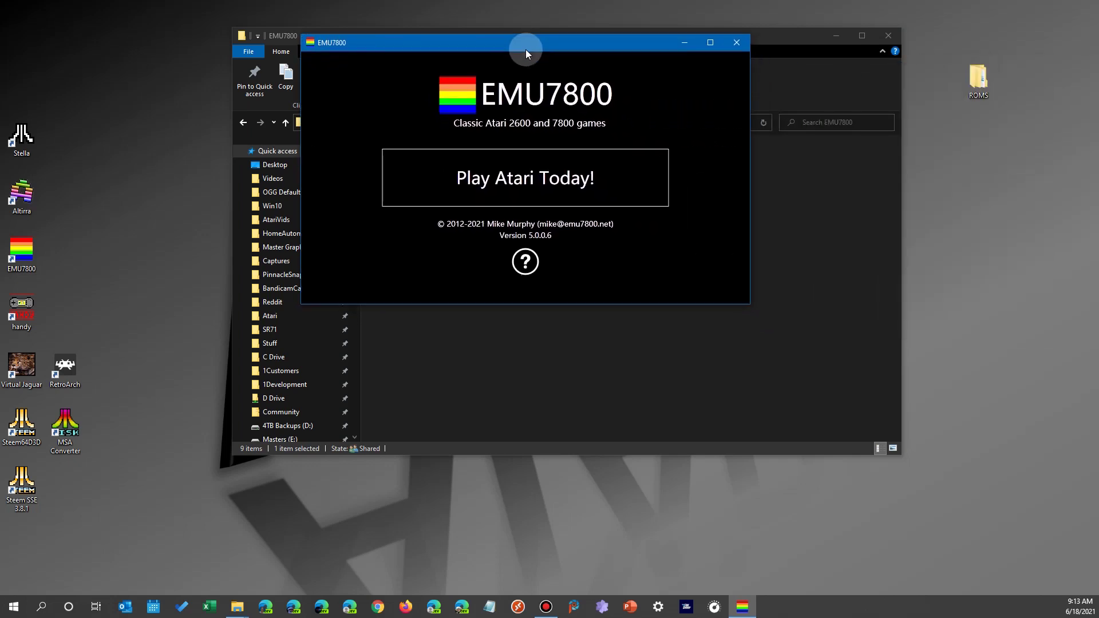
left_click_drag(533, 303, 511, 541)
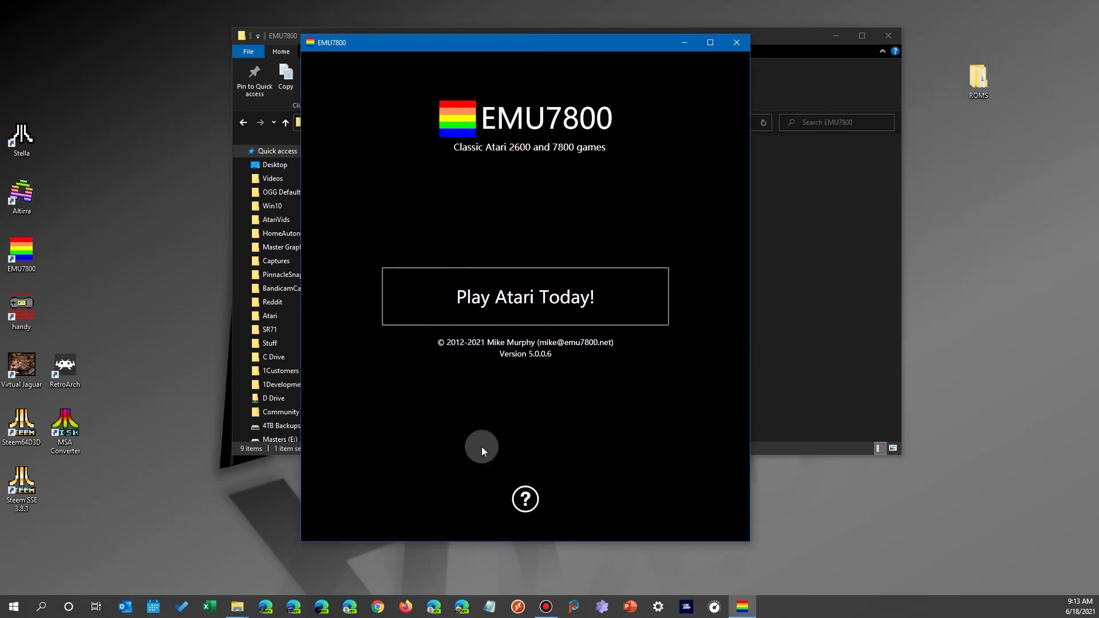
left_click(514, 304)
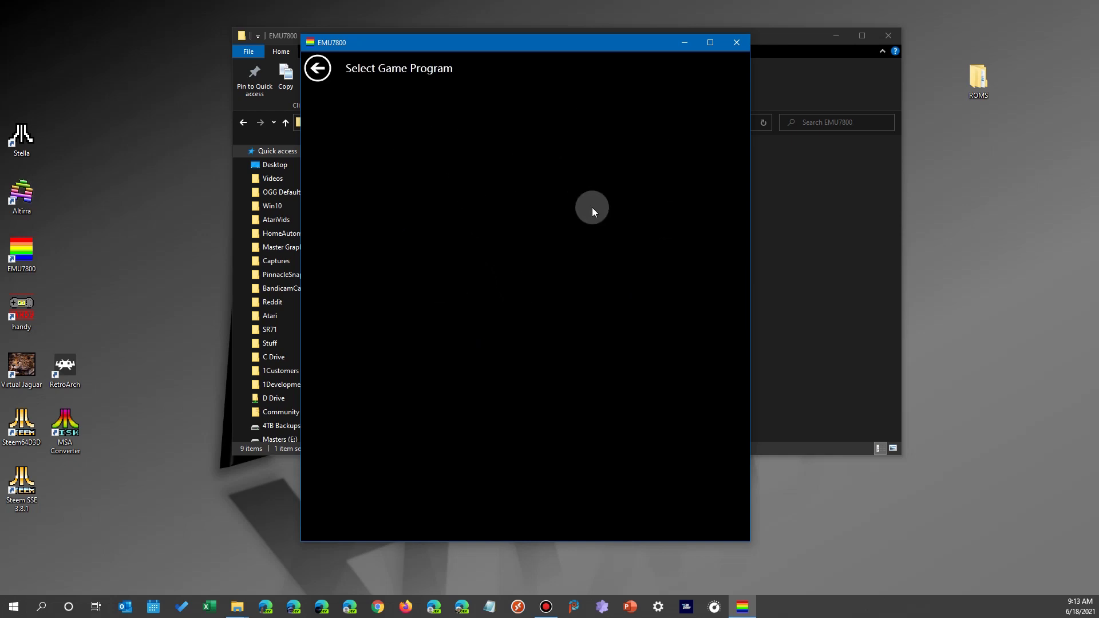
Open the ROMS folder in the EMU7800 folder and the desktop ROMS folder in offset windows.
left_click(837, 209)
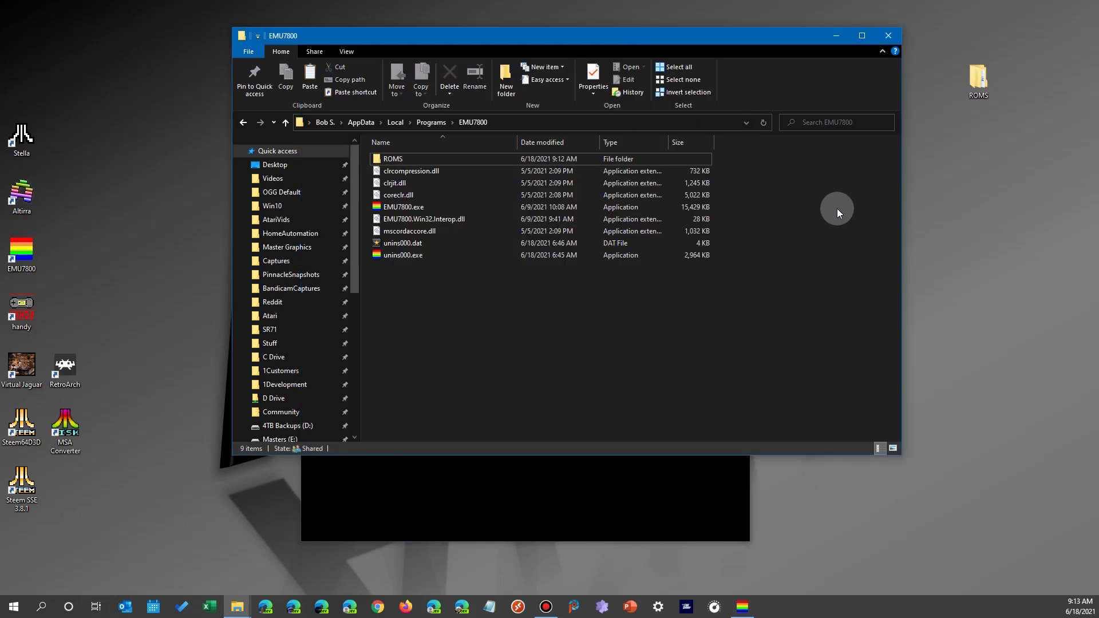
left_click(388, 161)
double_click(388, 161)
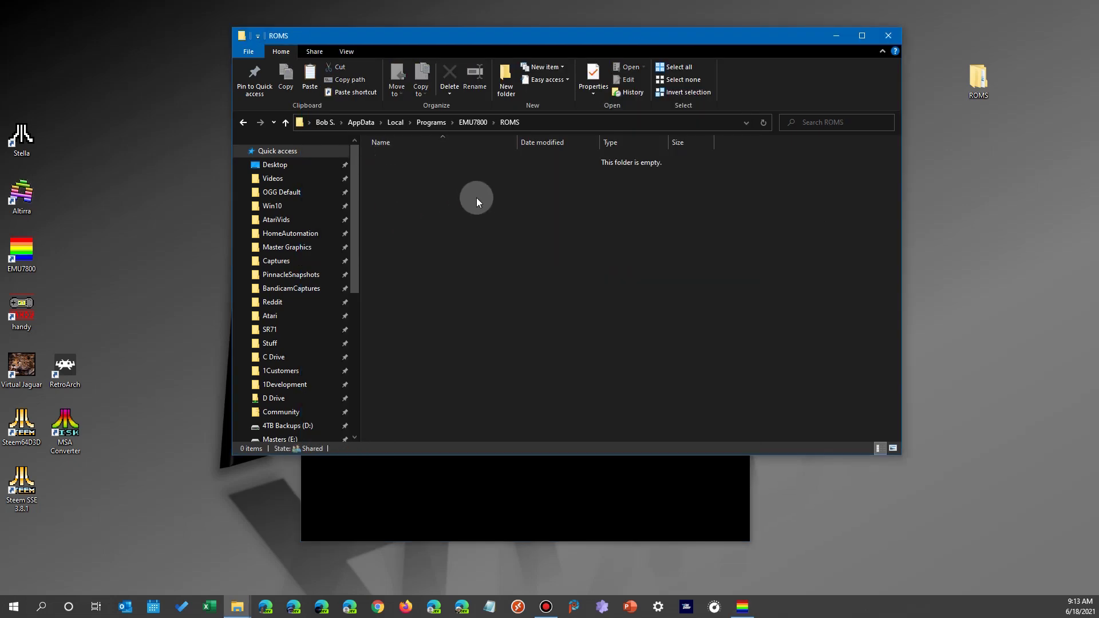
left_click(981, 86)
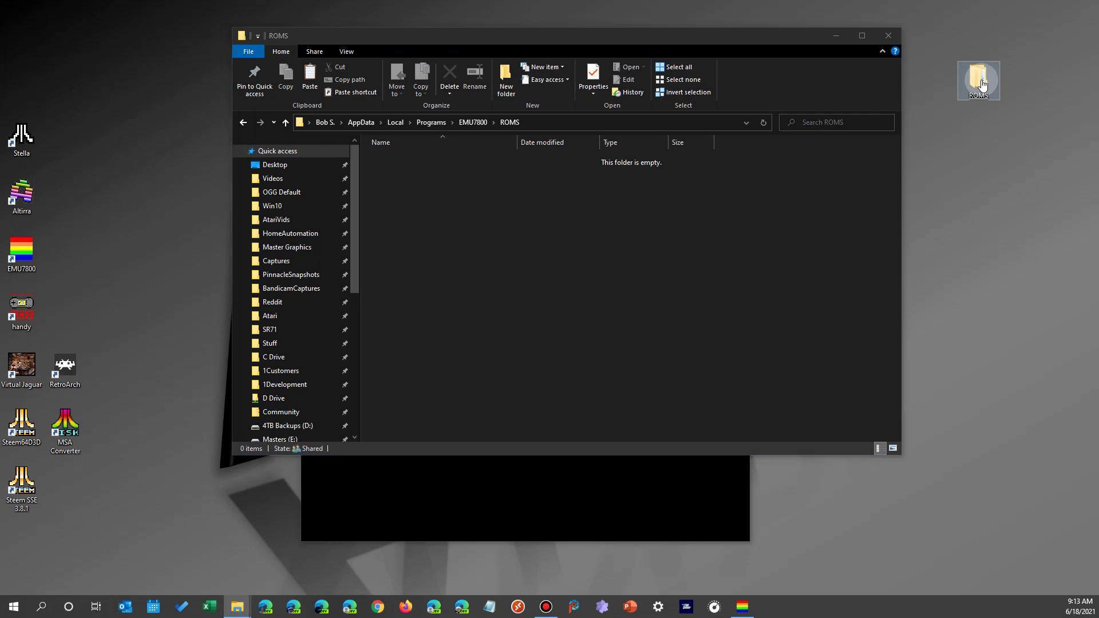
double_click(981, 85)
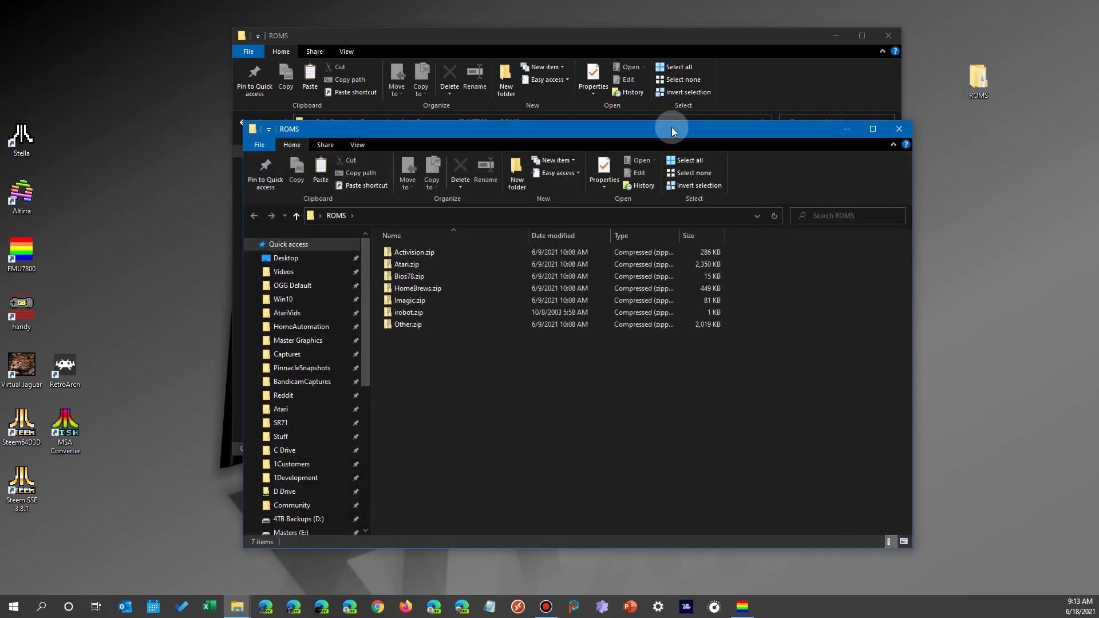
left_click_drag(672, 127, 934, 155)
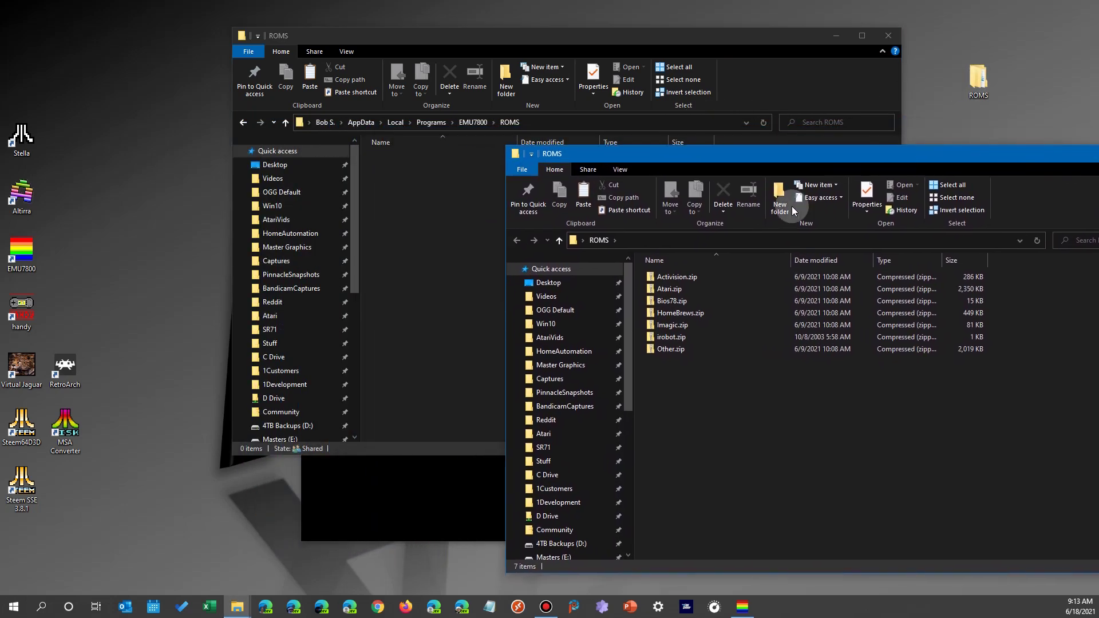
Copy Atari.zip from the desktop ROMS folder into the empty ROMS folder of the EMU7800 installation.
left_click_drag(682, 286, 428, 247)
key("ctrl")
left_click(923, 407)
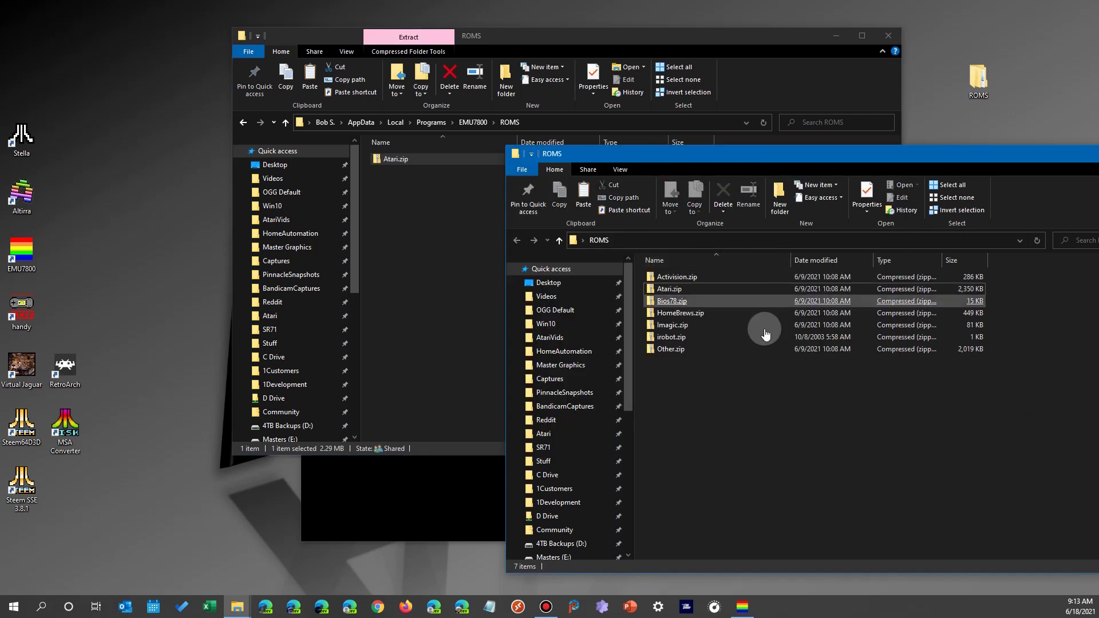
Bring EMU7800 forward, reload the game selection to check for the Atari archive's games, and exit the emulator.
left_click(427, 484)
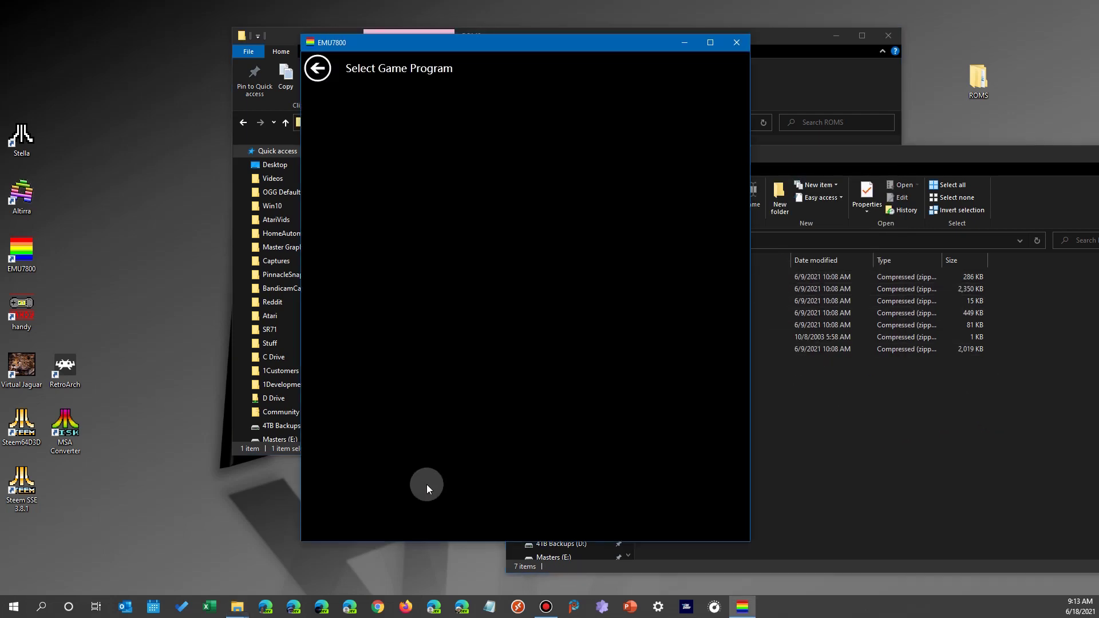
left_click(319, 75)
left_click(516, 299)
left_click(730, 43)
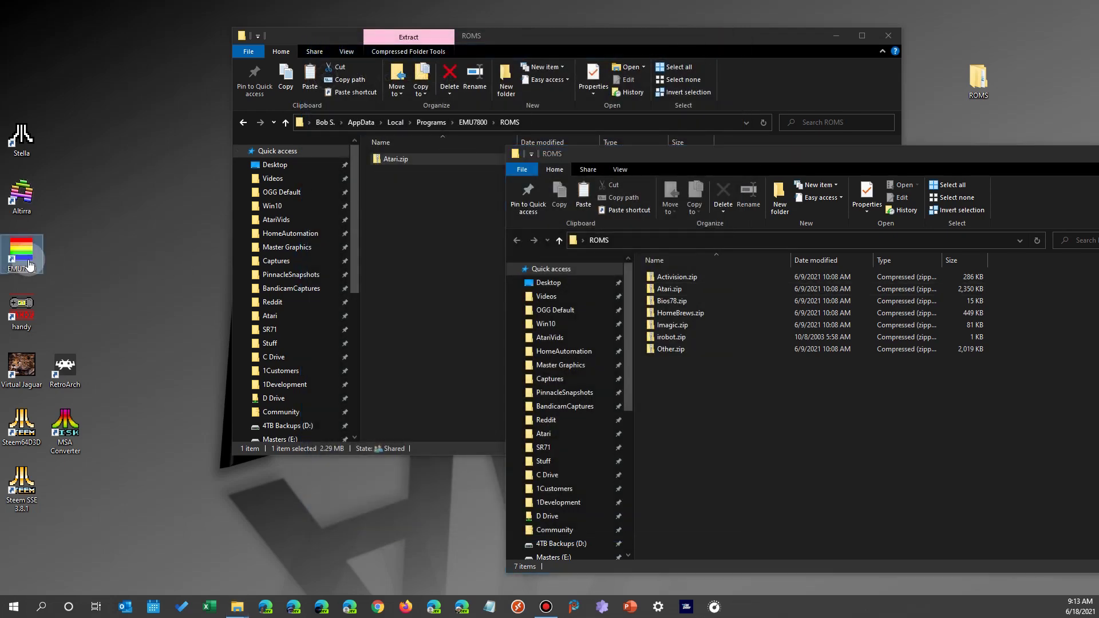
Restart EMU7800, make its window taller and open the list of game programs.
left_click(842, 251)
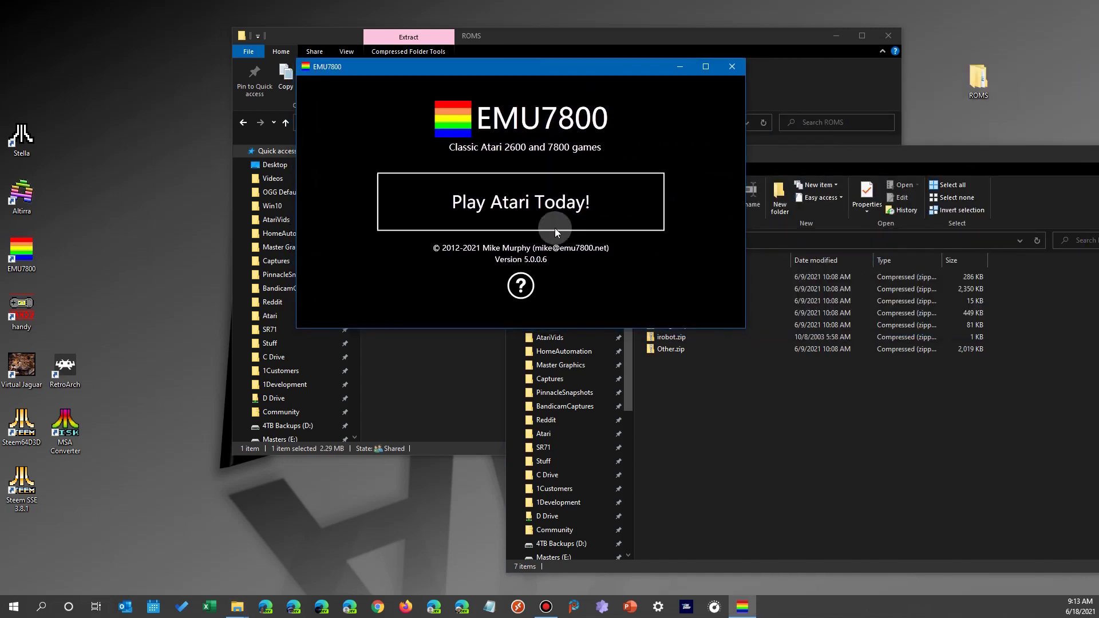
left_click_drag(556, 328, 552, 493)
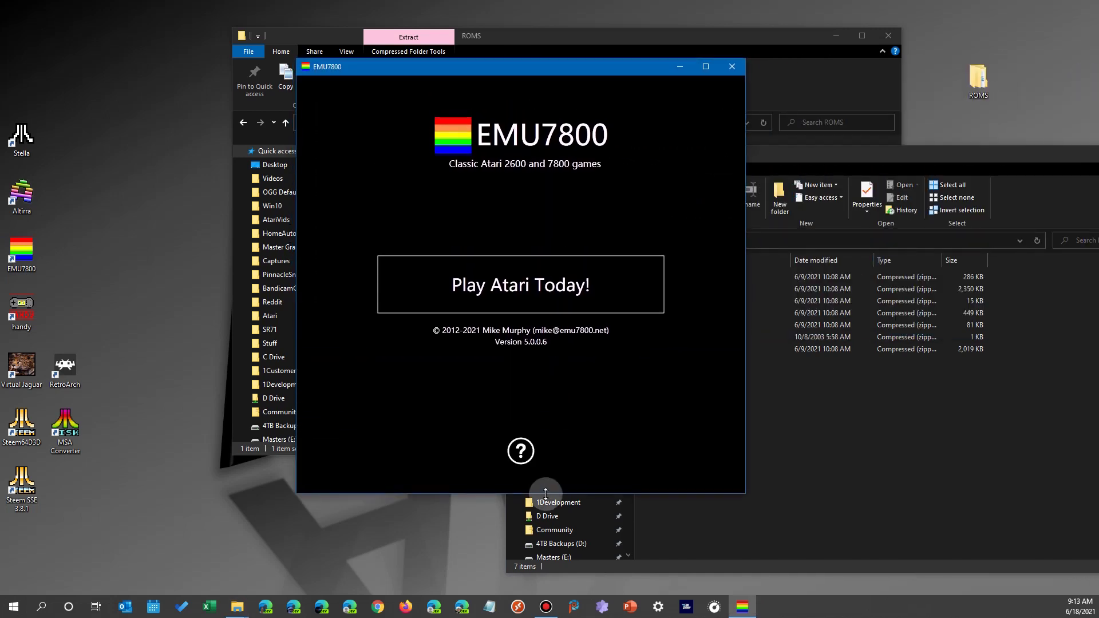
left_click_drag(544, 65, 566, 65)
left_click(549, 286)
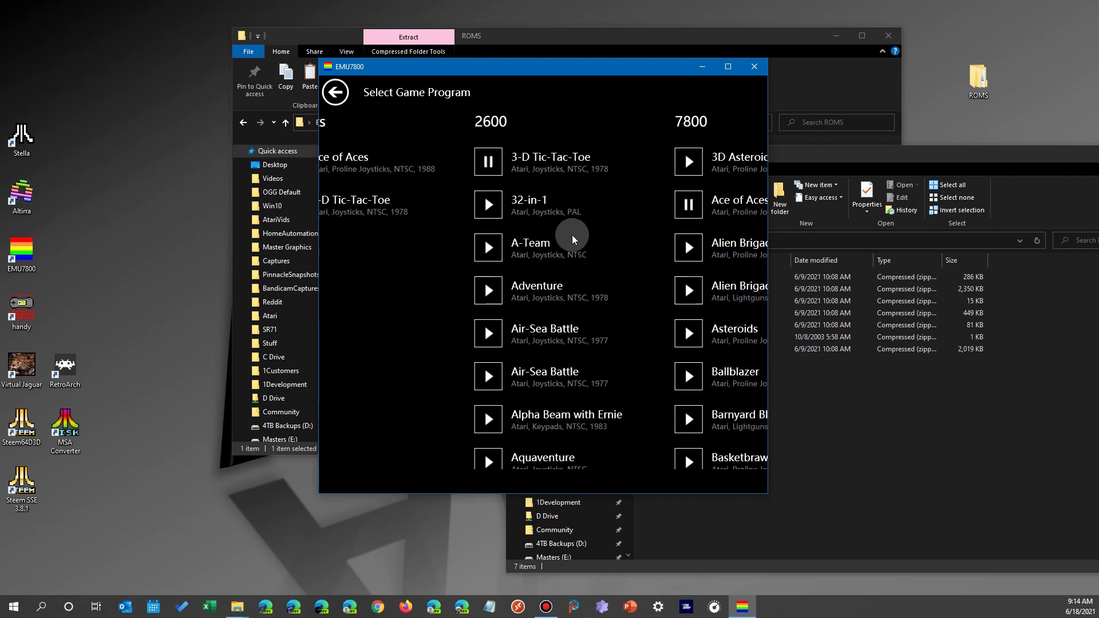
Review the games from the 2600 and 7800 categories through the designer categories, and close EMU7800.
scroll(601, 229, "down", 5)
scroll(556, 227, "down", 6)
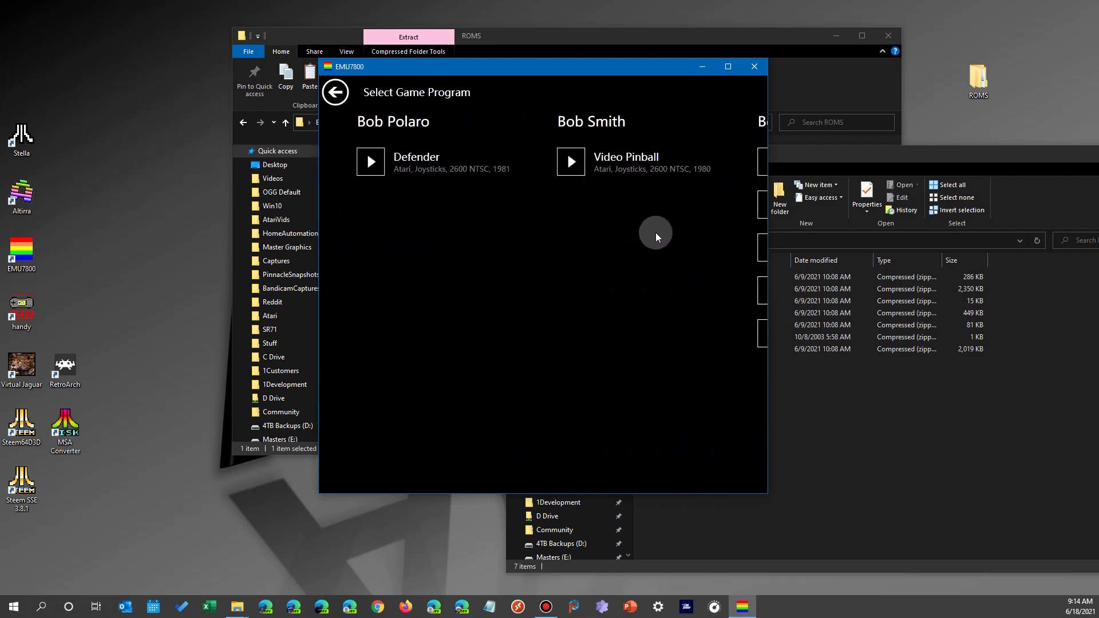
scroll(514, 243, "down", 6)
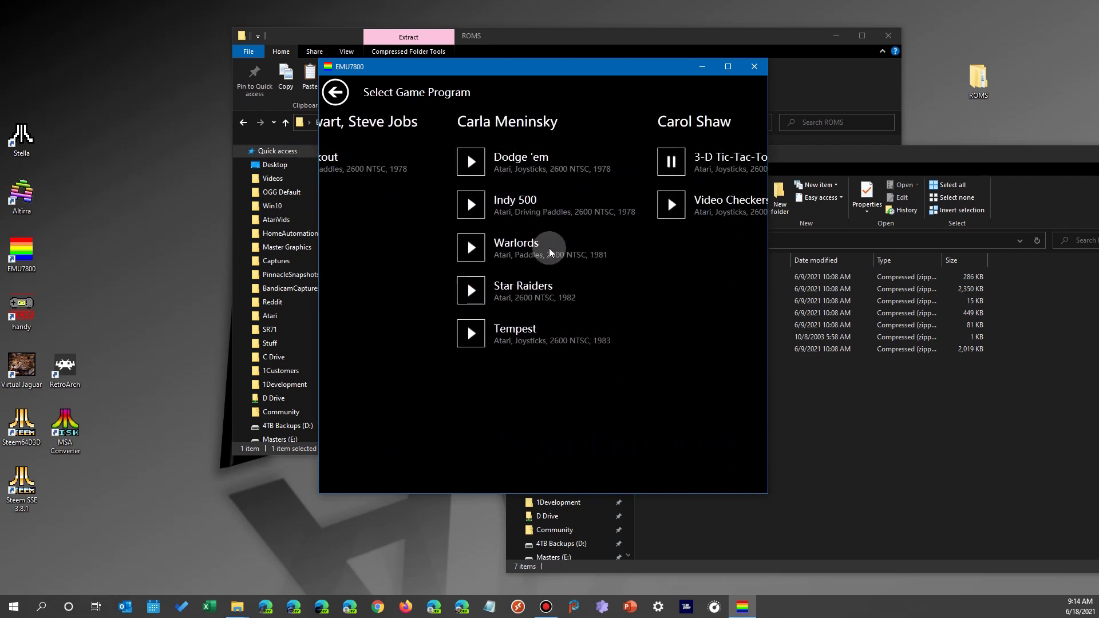
scroll(644, 250, "down", 6)
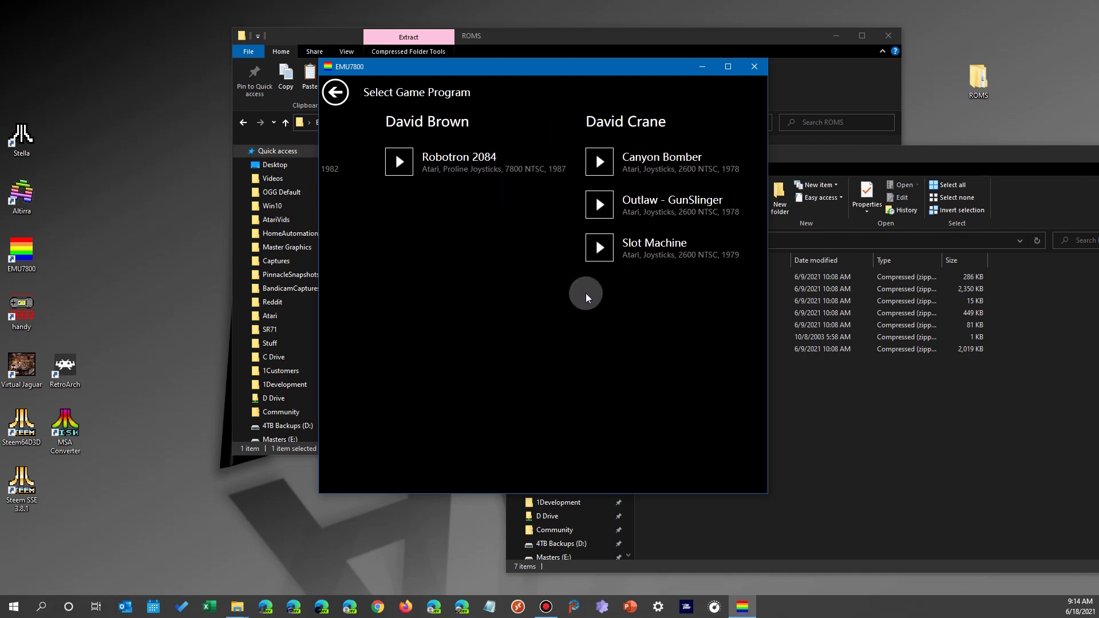
scroll(596, 298, "down", 3)
scroll(498, 297, "up", 1)
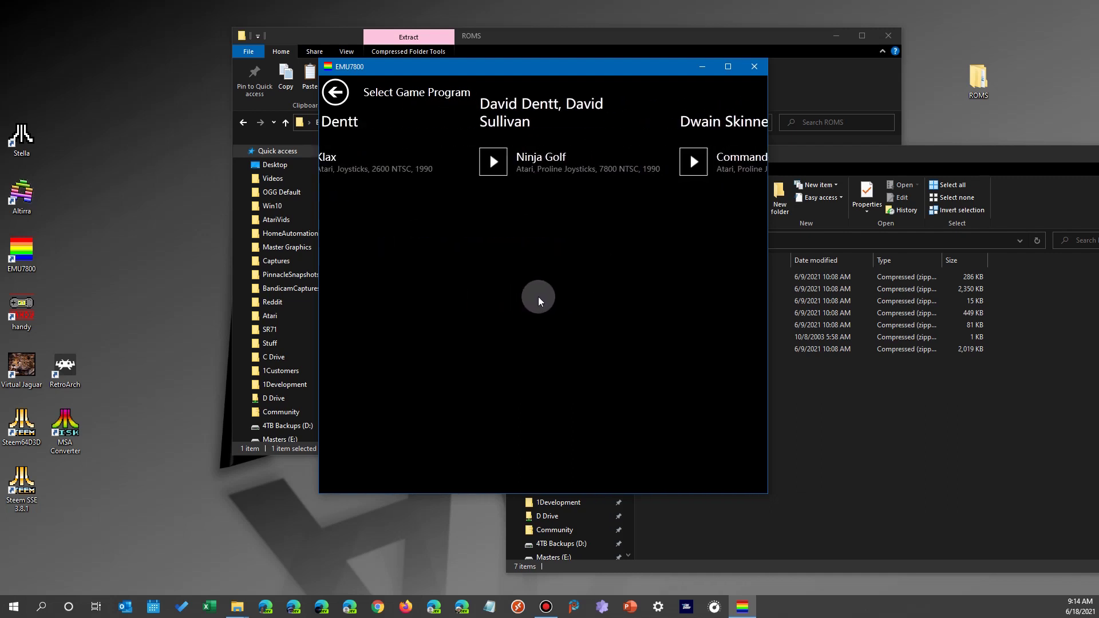
scroll(535, 296, "down", 1)
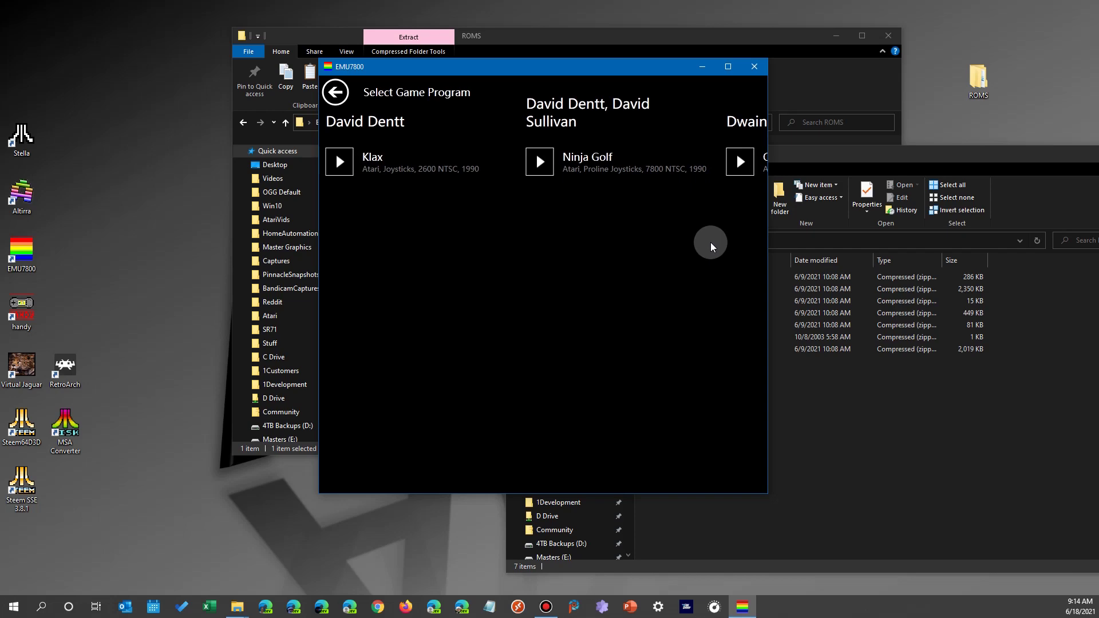
left_click(754, 67)
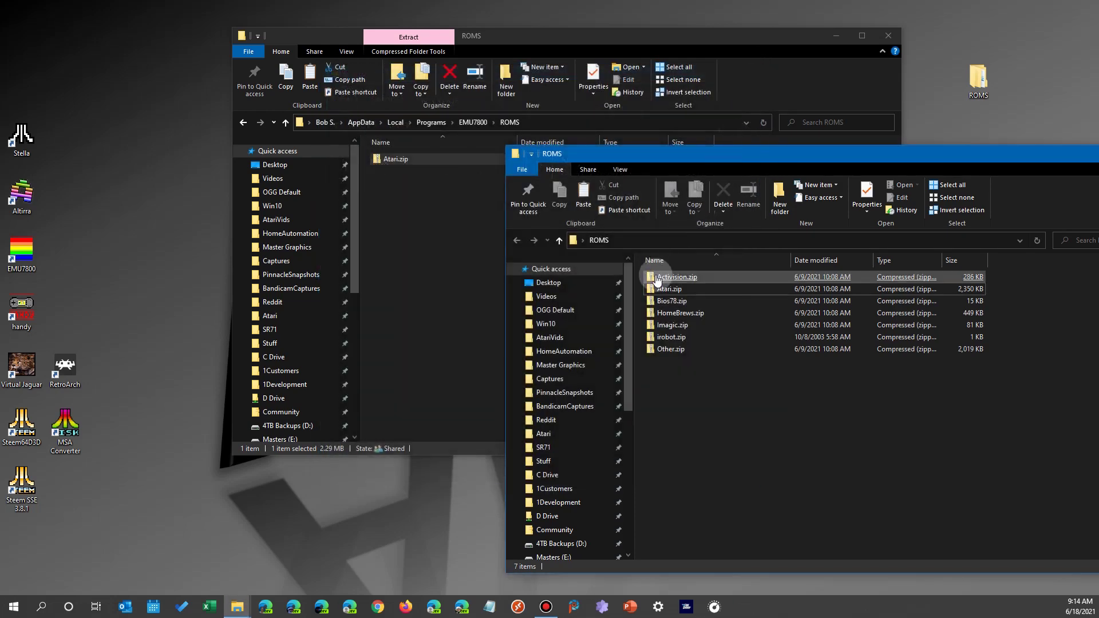
Open the Atari folder inside Atari.zip in the installation's ROMS folder to view its game files.
double_click(400, 165)
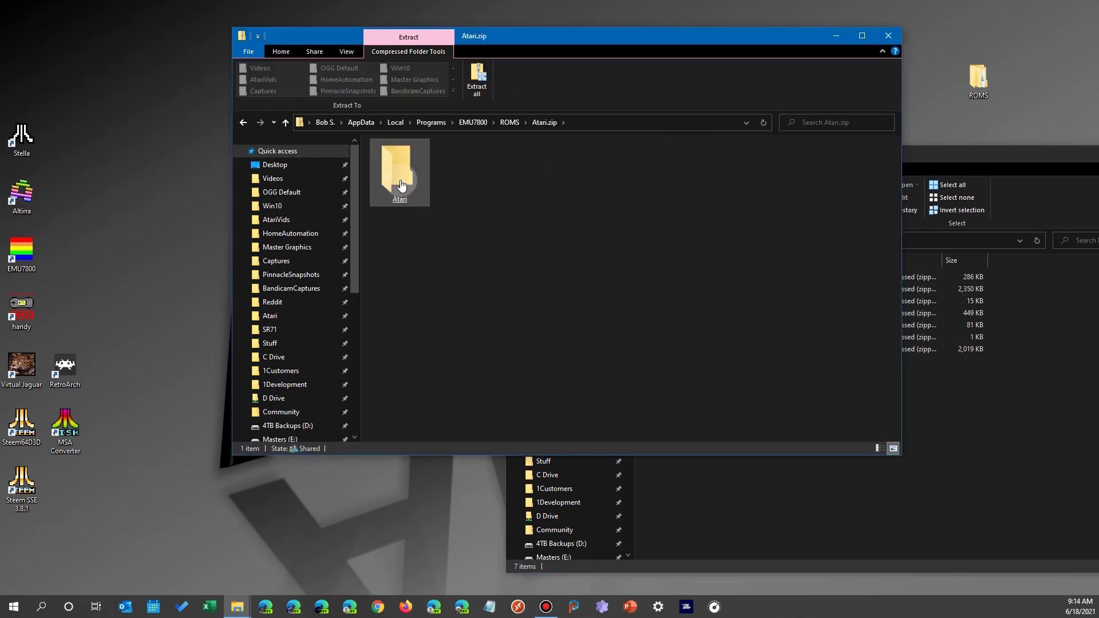
double_click(401, 184)
left_click(506, 230)
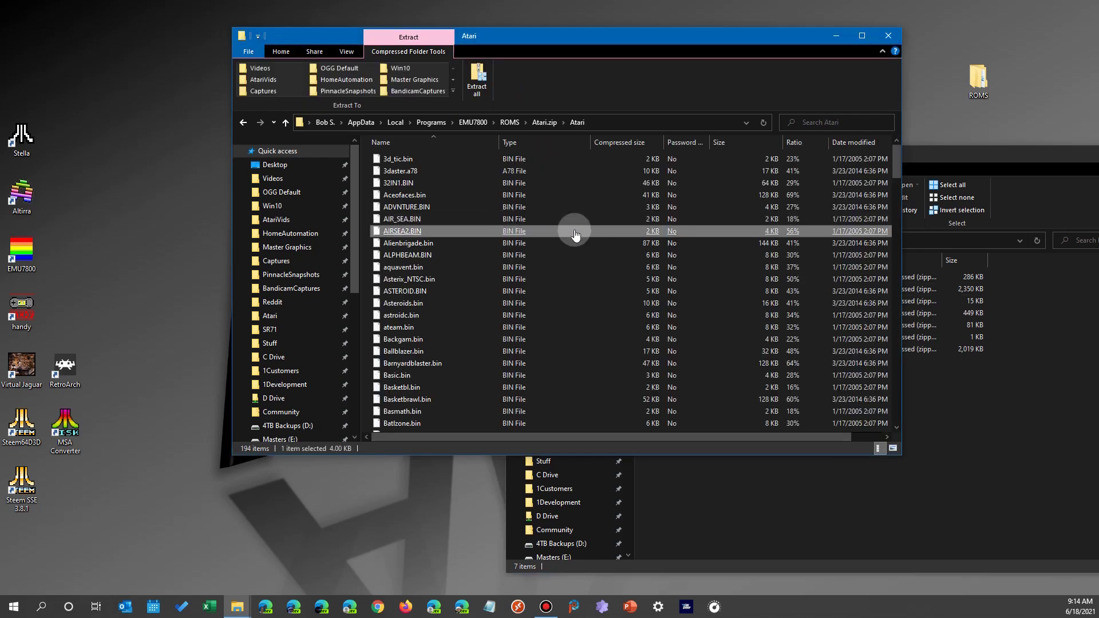
Delete every file in the zipped Atari folder except 3d_tic.bin, ASTEROID.BIN, Asteroids.bin, astroidc.bin, Backgam.bin, Basketbl.bin and bionic.bin.
key("ctrl+a")
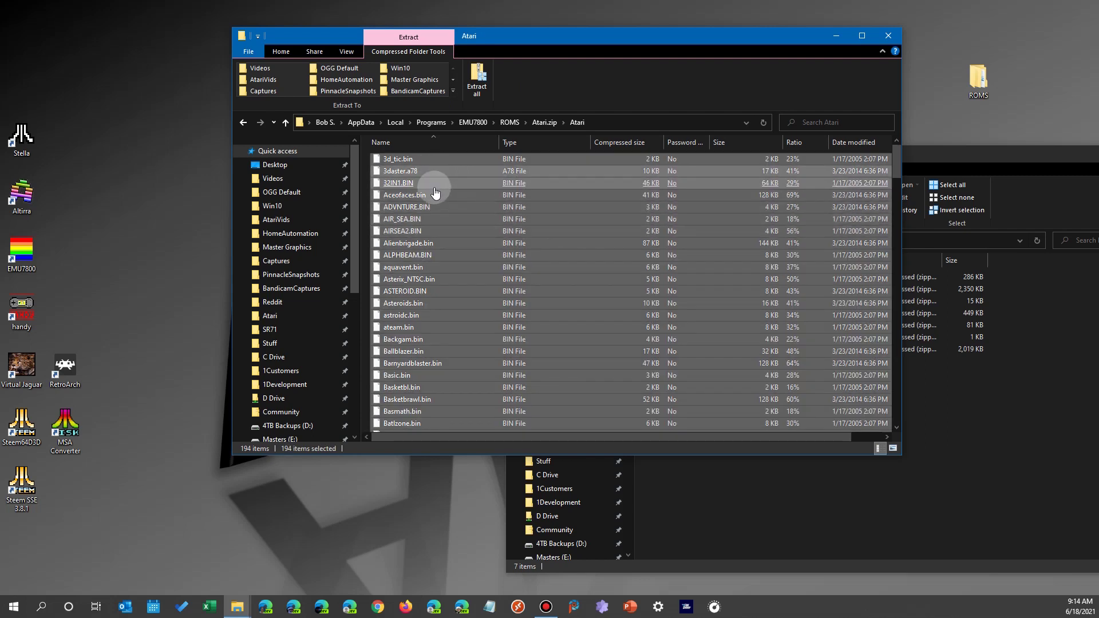
left_click(413, 160, "ctrl")
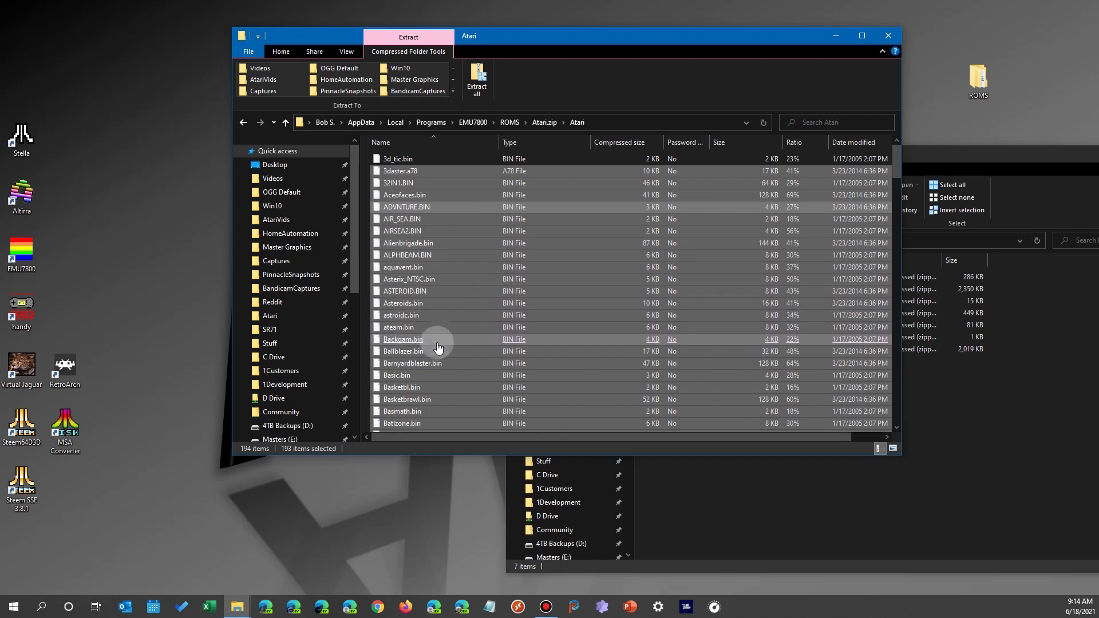
left_click(395, 292, "ctrl")
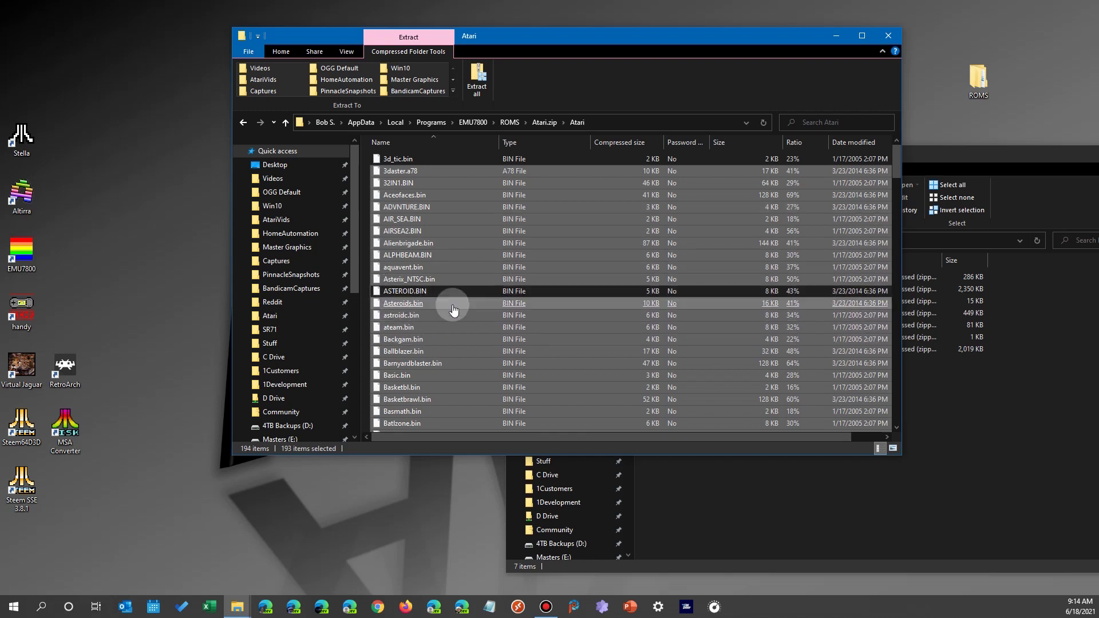
left_click(404, 303, "ctrl")
left_click(466, 279, "ctrl")
left_click(466, 255, "ctrl")
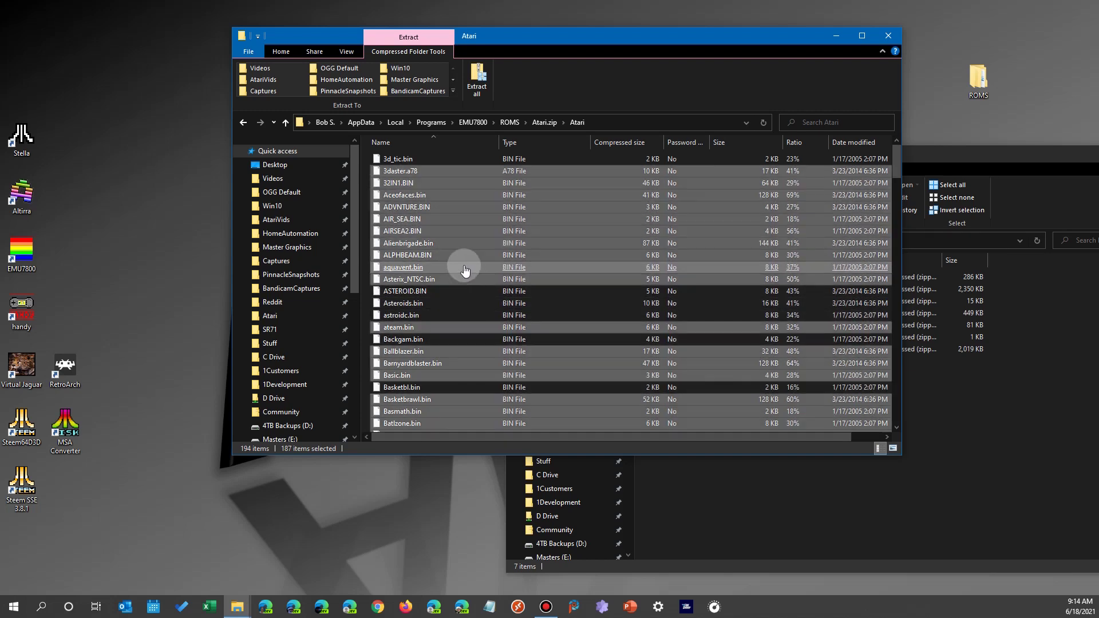
right_click(448, 238)
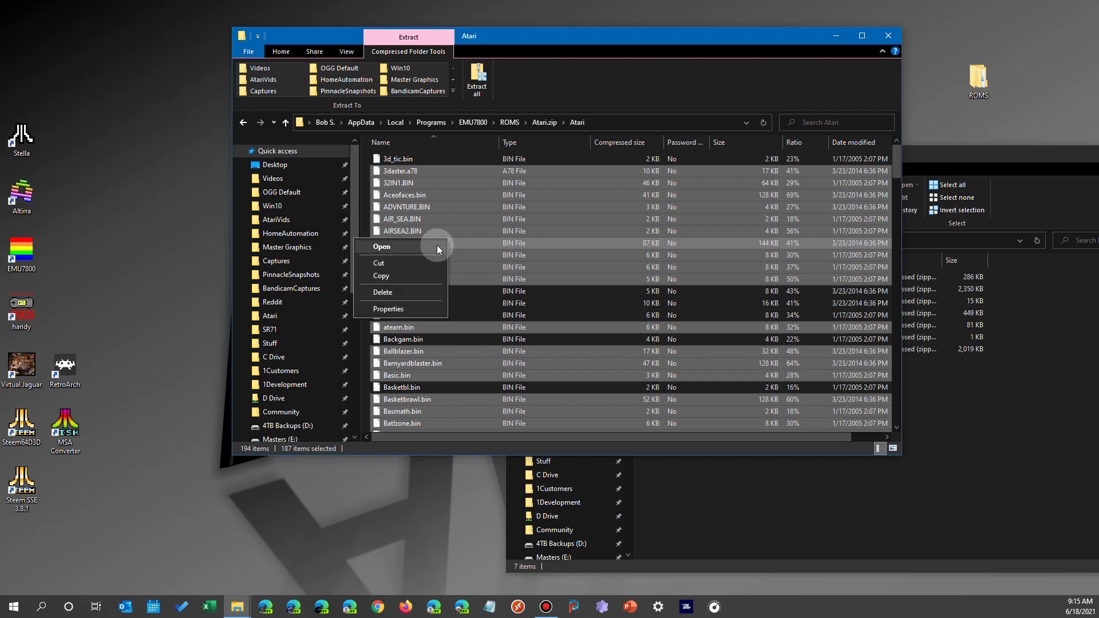
left_click(400, 288)
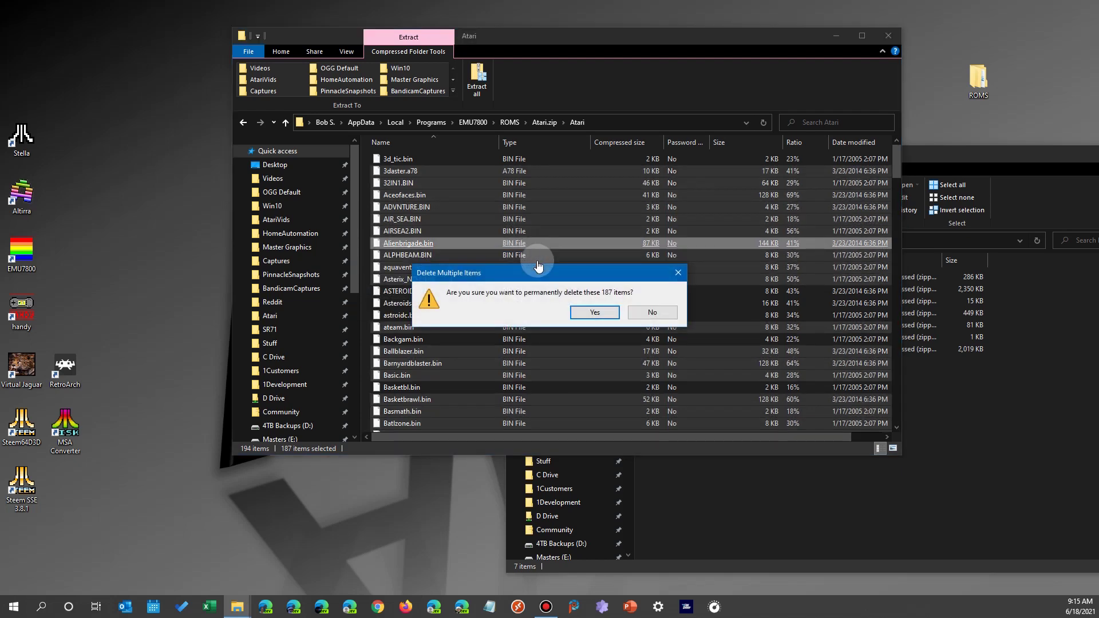
left_click(587, 315)
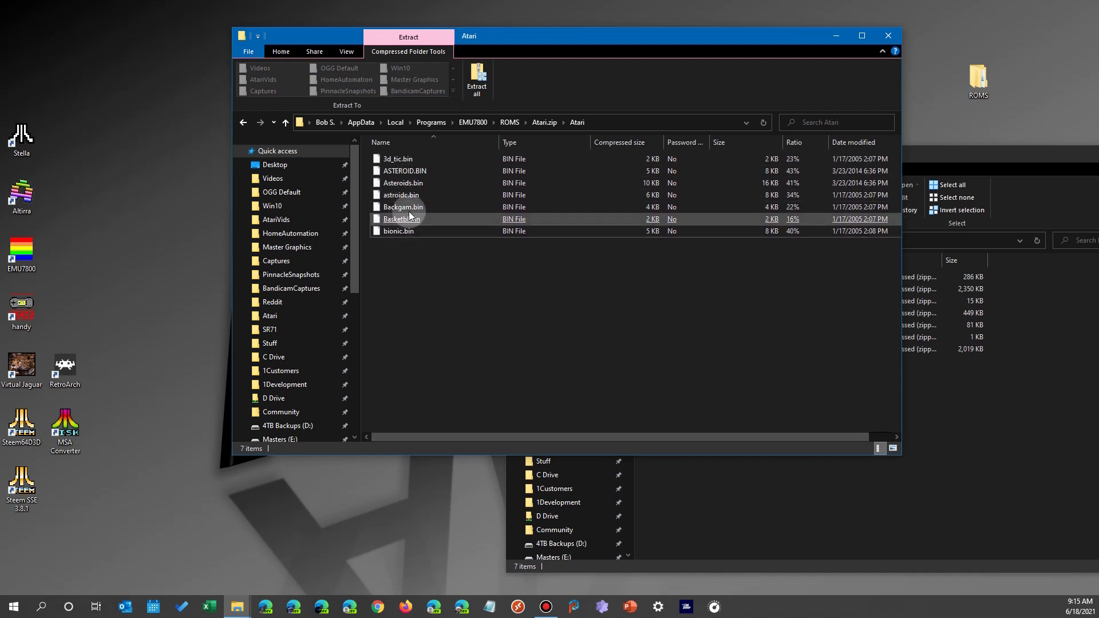
Return to the ROMS folder and reopen the Atari folder inside Atari.zip to check the remaining game files.
left_click(509, 123)
double_click(399, 159)
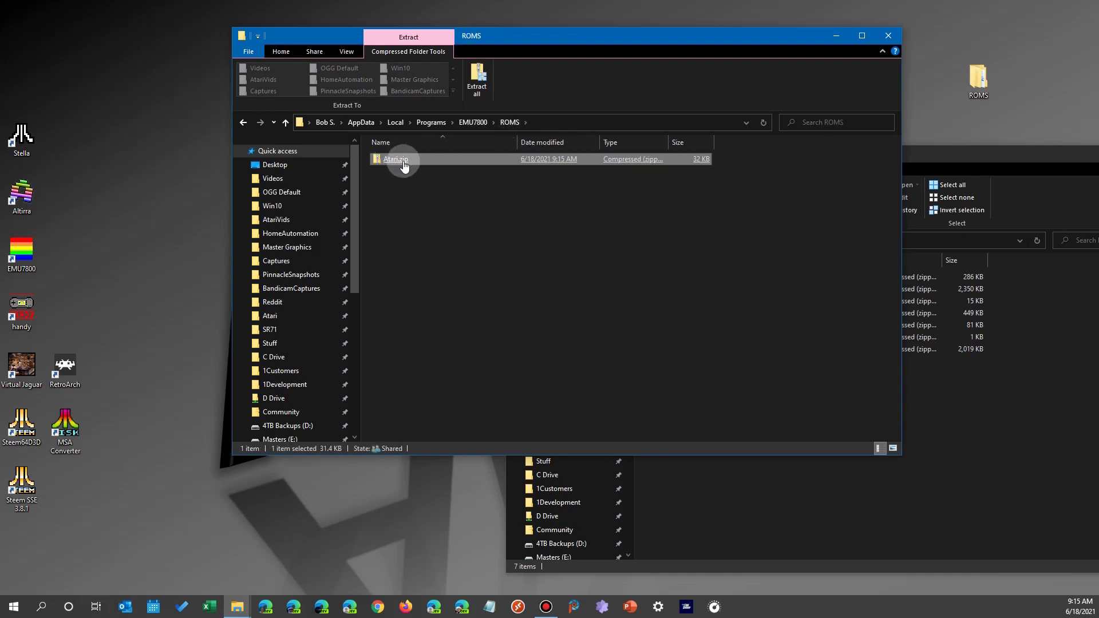
double_click(404, 197)
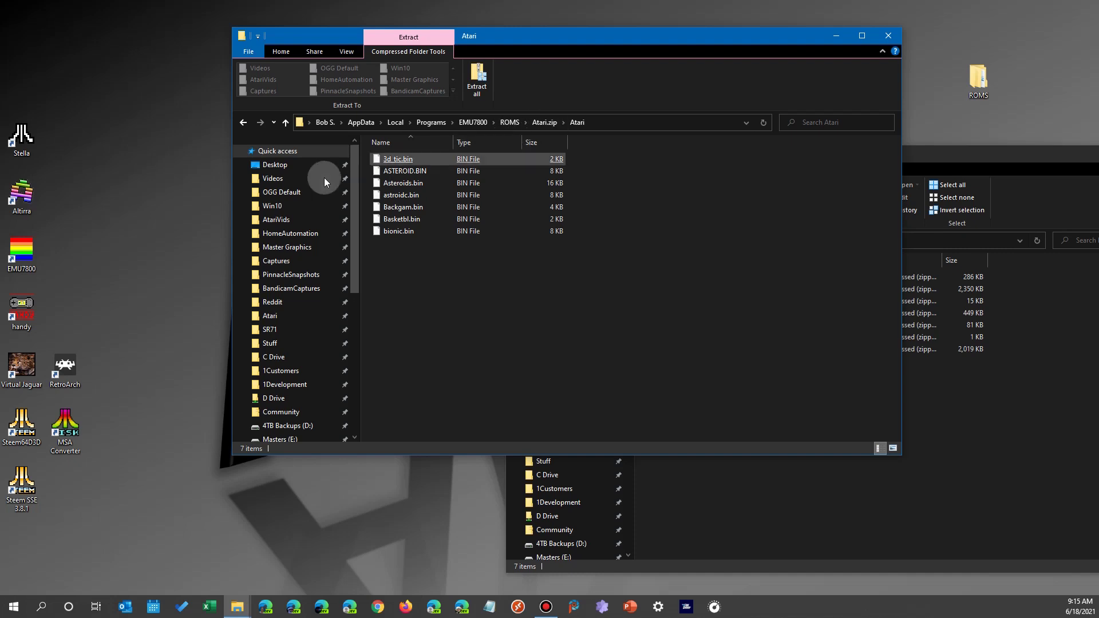
Launch EMU7800, place its window over the file listing, make it taller and open the list of game programs.
left_click(21, 251)
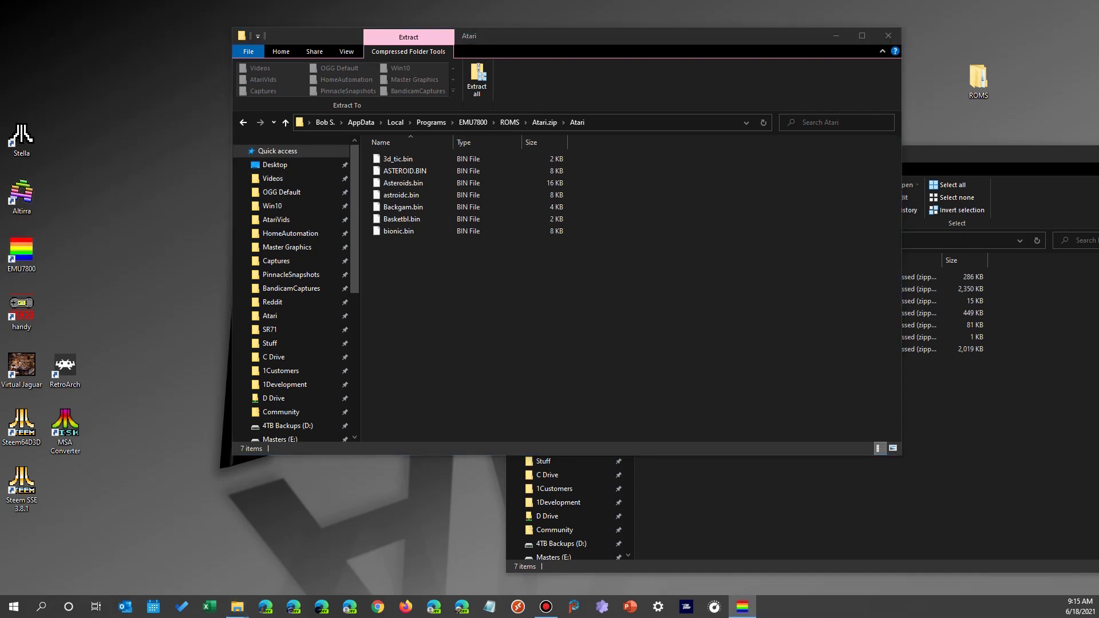
left_click_drag(880, 106, 581, 68)
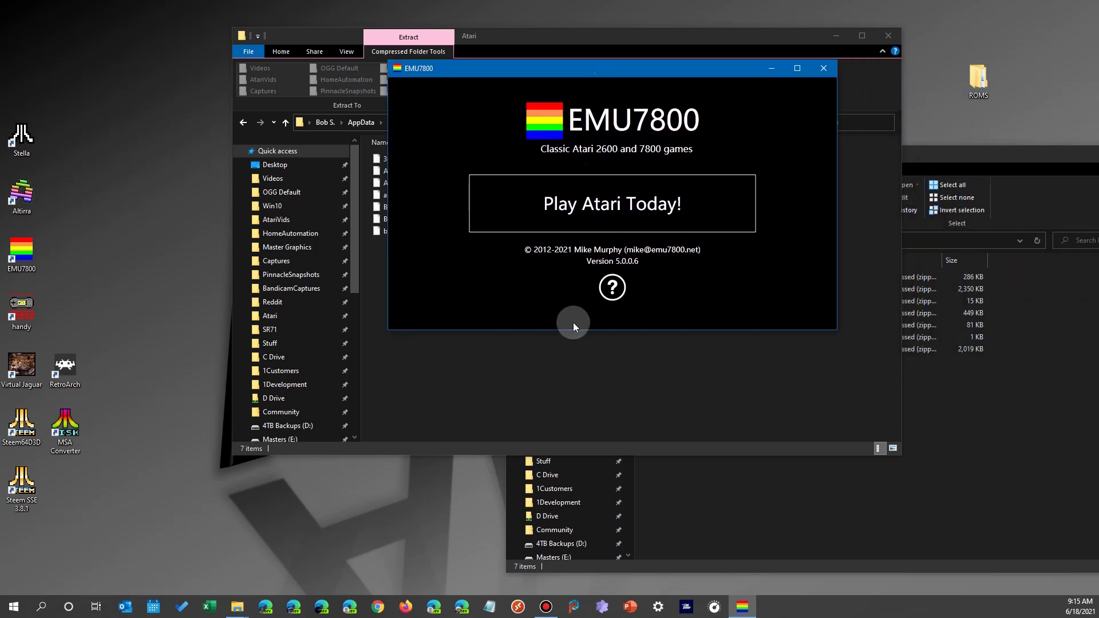
left_click_drag(575, 331, 561, 495)
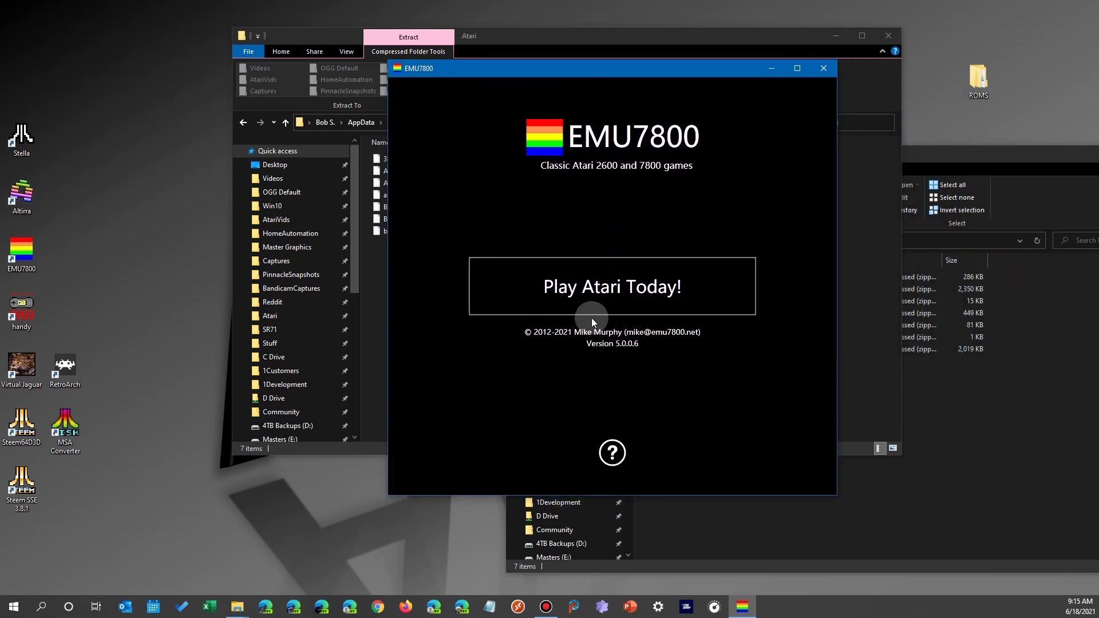
left_click(600, 297)
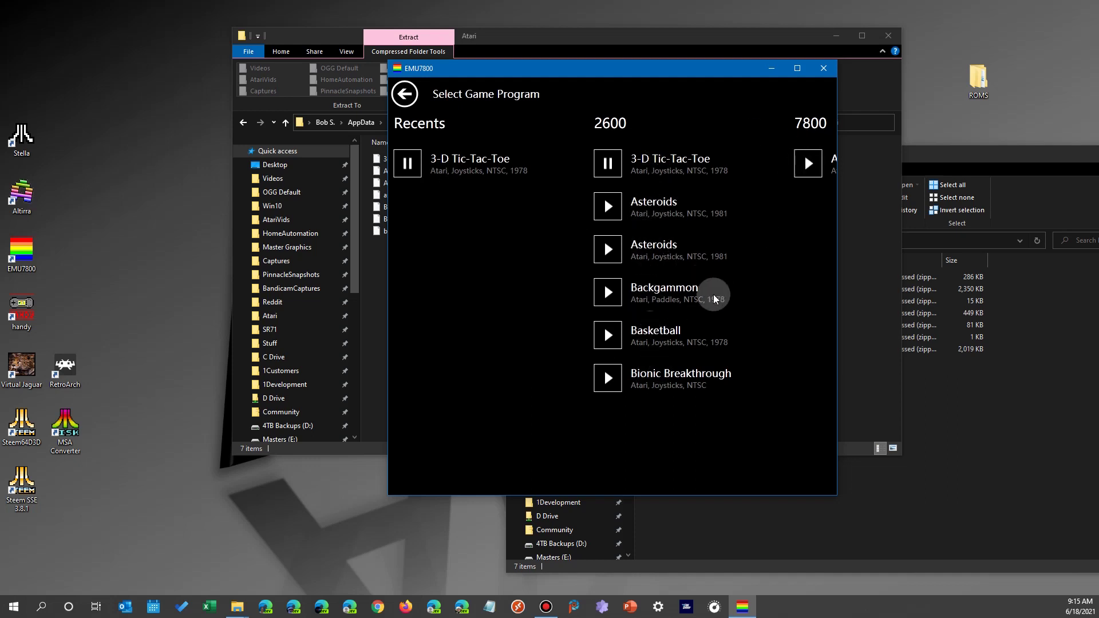
Examine the reduced game list across the 2600, 7800, Atari and designer categories.
scroll(687, 301, "right", 1)
scroll(662, 307, "right", 10)
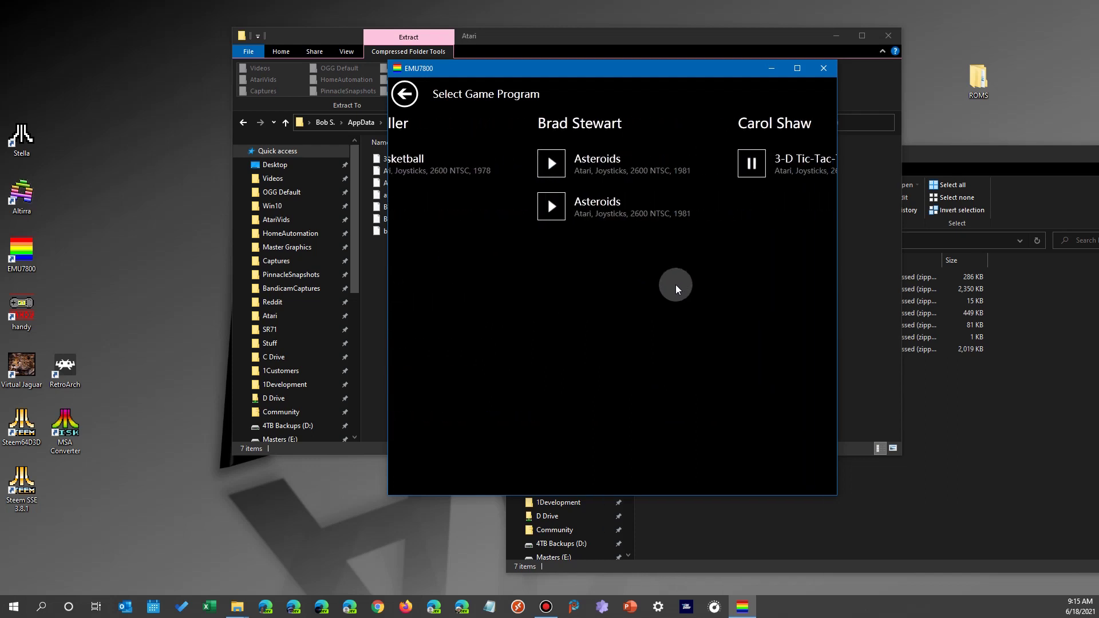
scroll(618, 265, "left", 5)
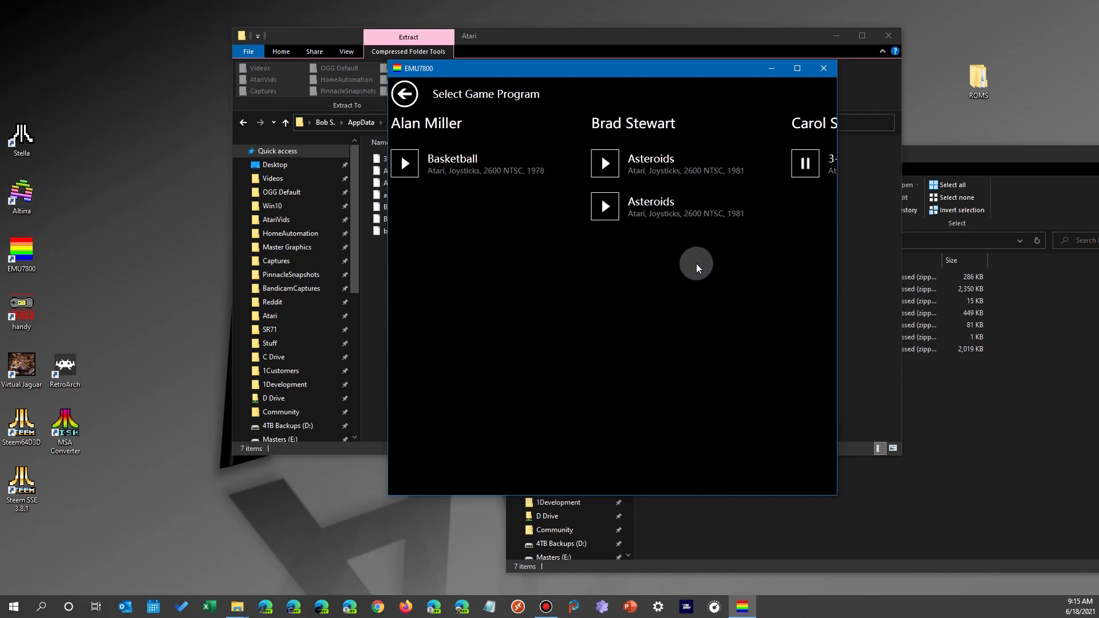
scroll(552, 266, "left", 8)
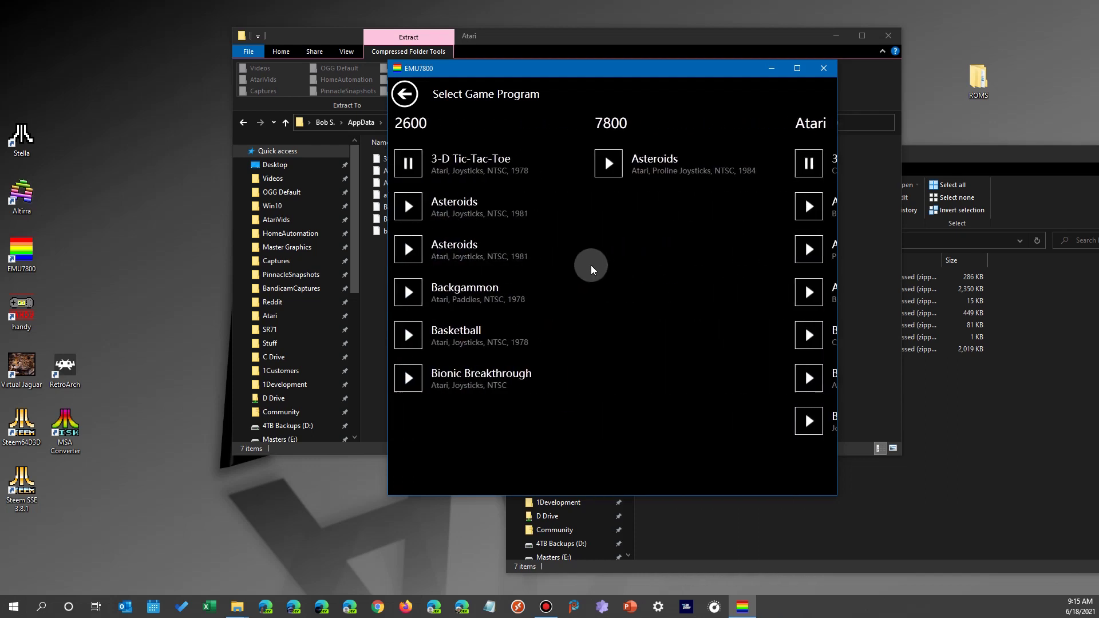
scroll(591, 265, "right", 3)
scroll(587, 266, "left", 3)
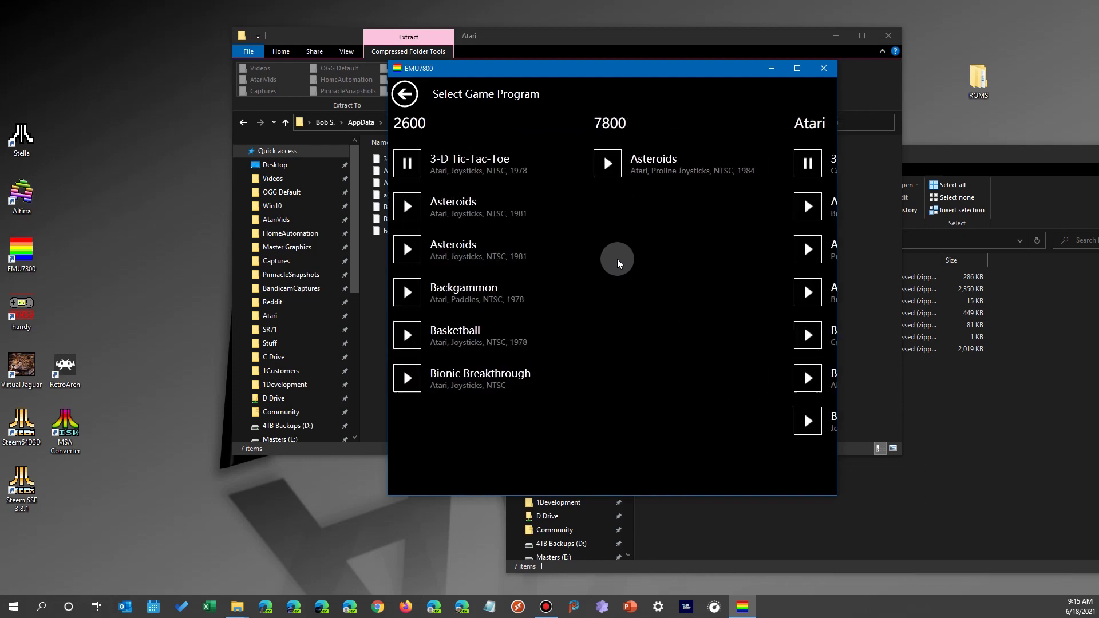
scroll(615, 260, "right", 1)
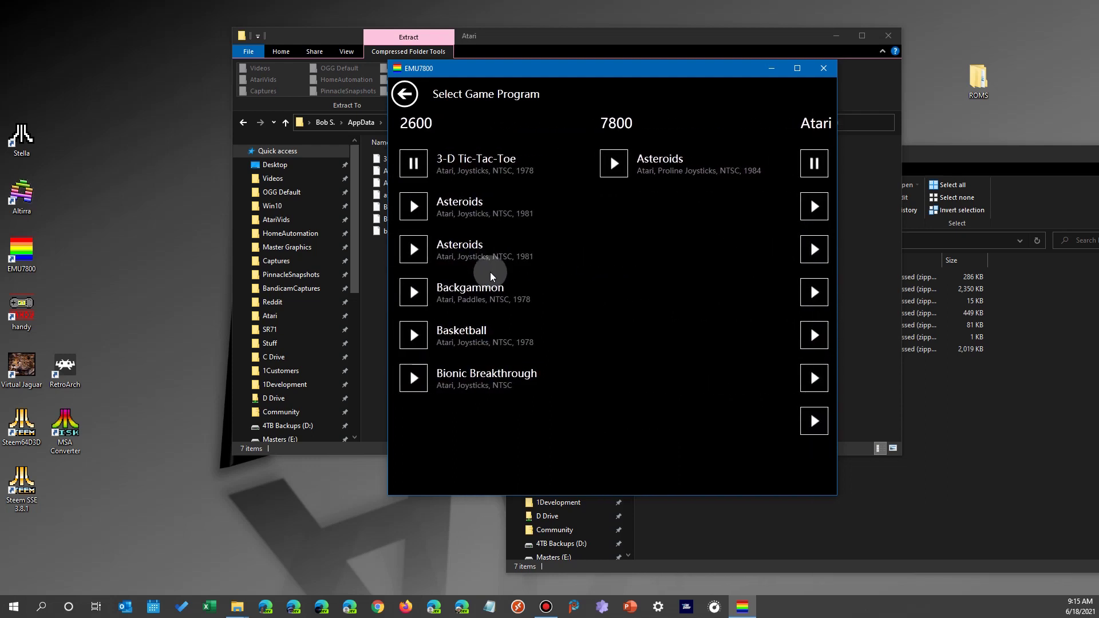
scroll(618, 270, "right", 3)
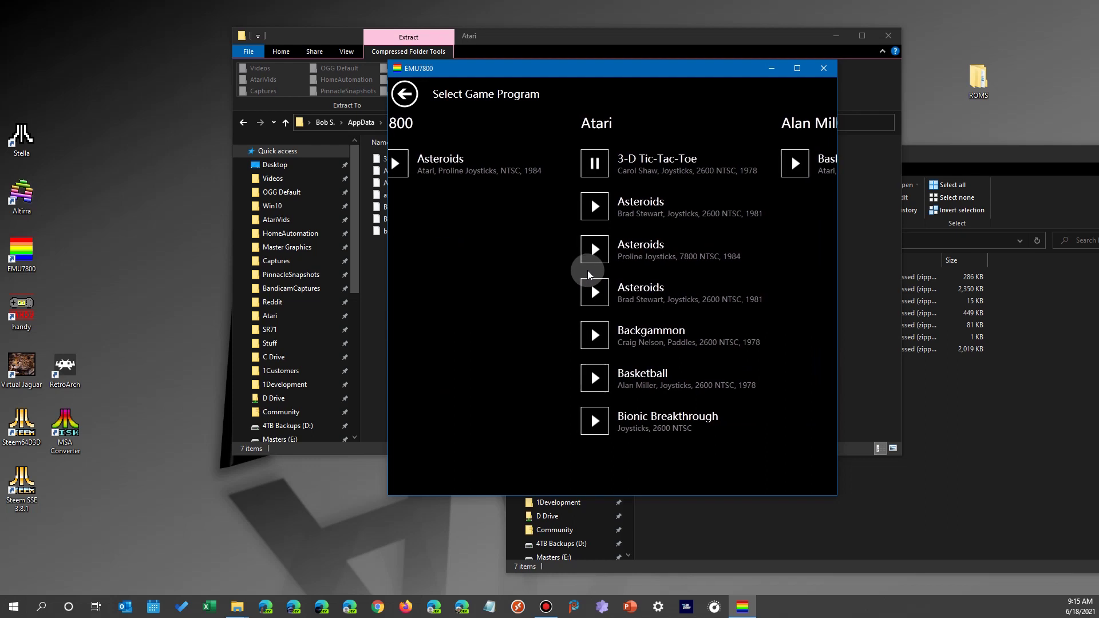
scroll(584, 269, "left", 3)
scroll(674, 263, "left", 2)
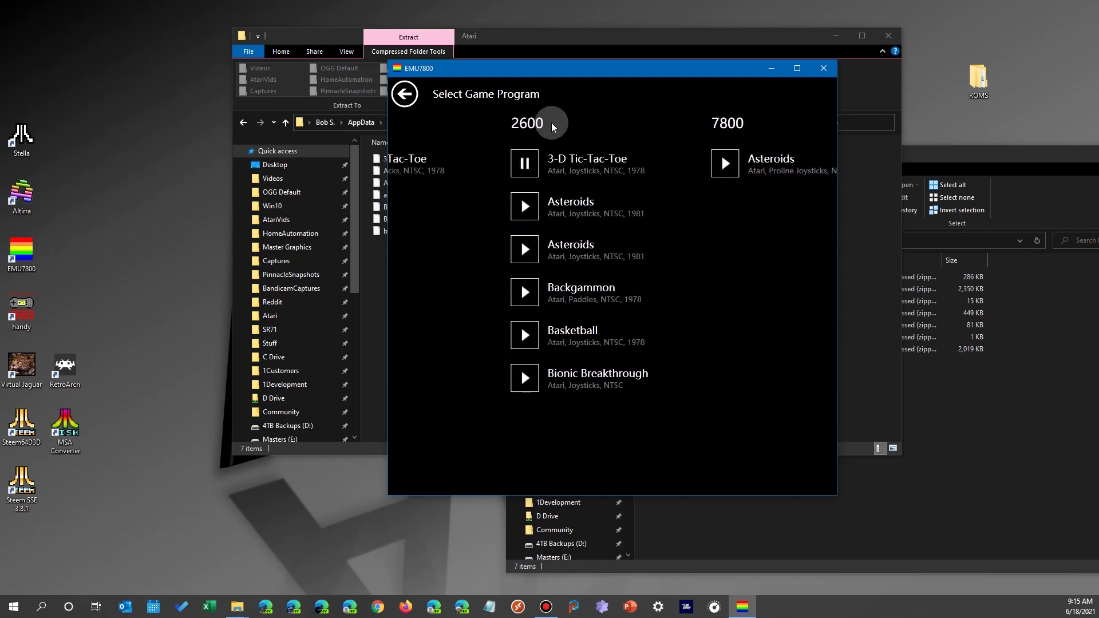
Try the 1981 2600 version and the 1984 7800 version of Asteroids from the Atari category, returning to the list after each.
scroll(736, 238, "down", 5)
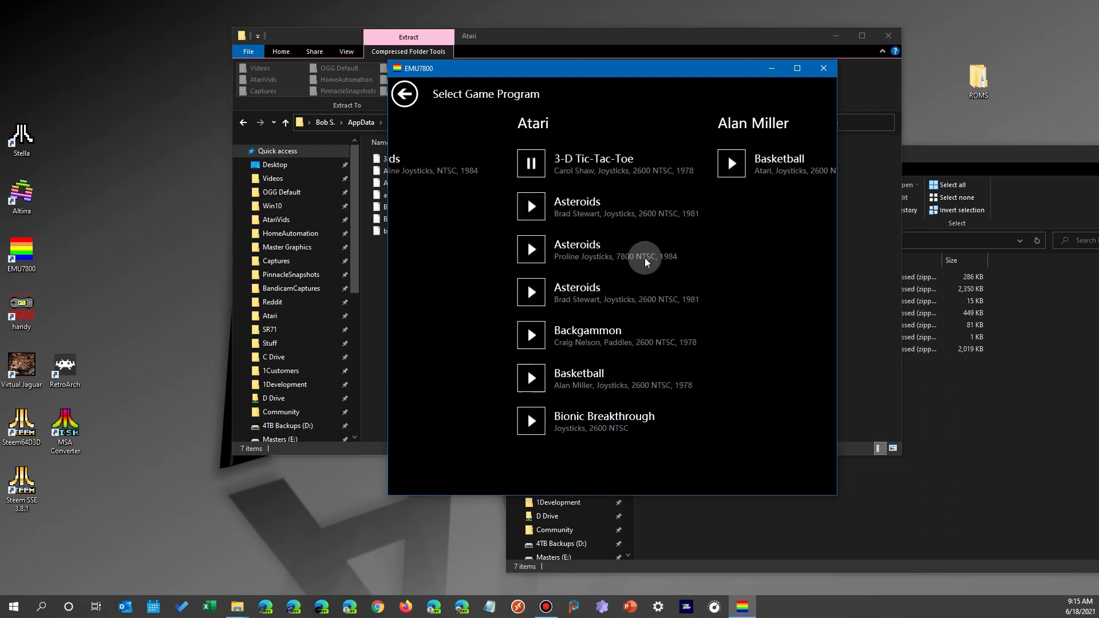
left_click(589, 291)
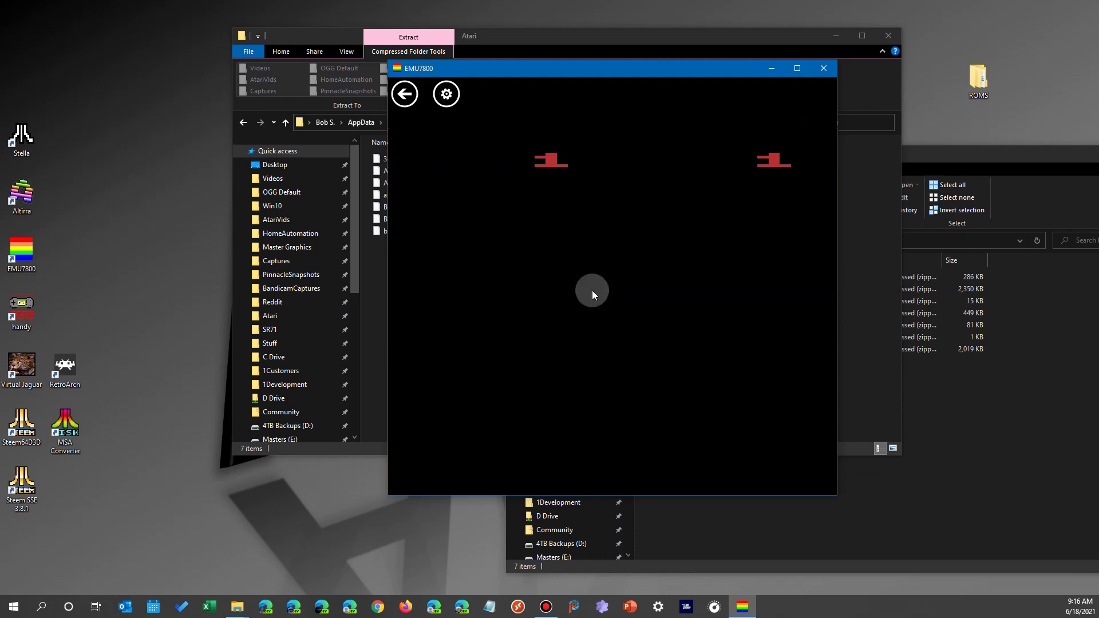
left_click(405, 94)
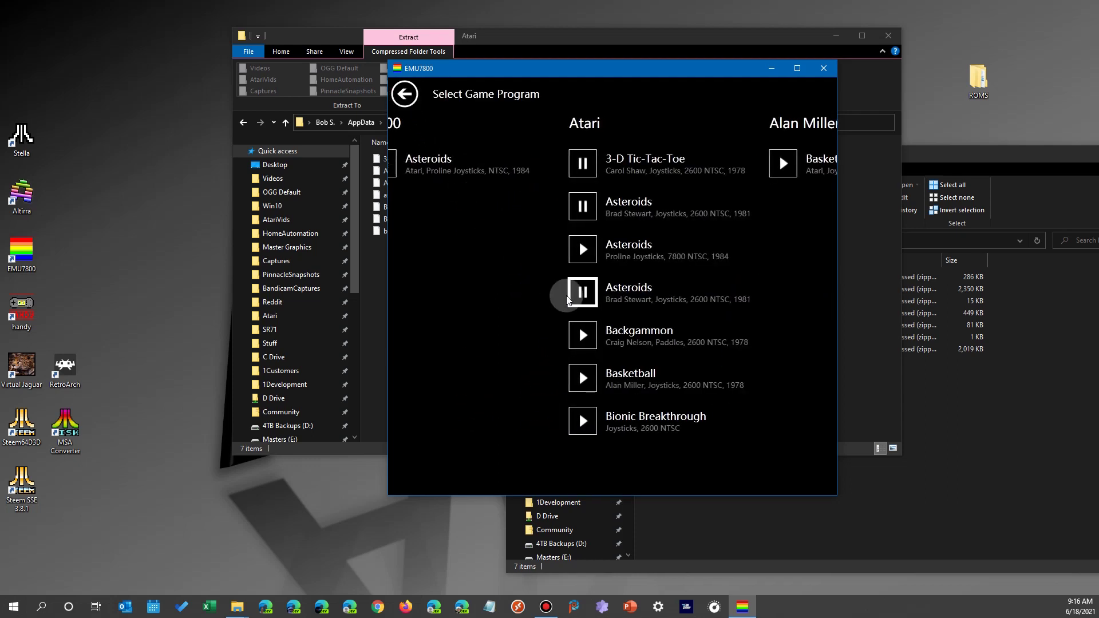
left_click(581, 249)
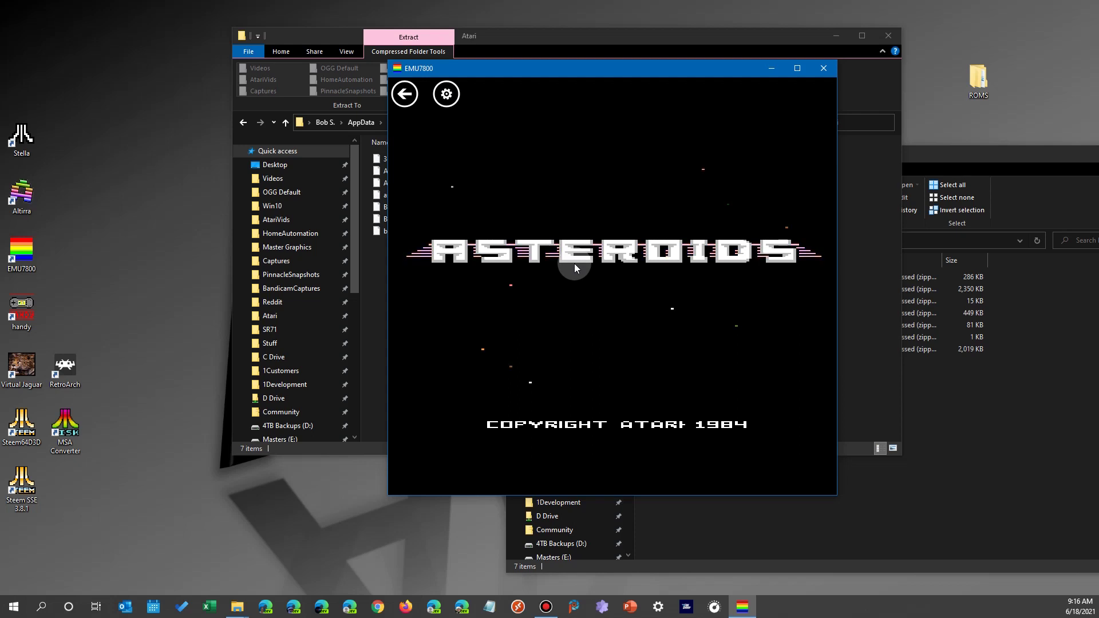
left_click(405, 94)
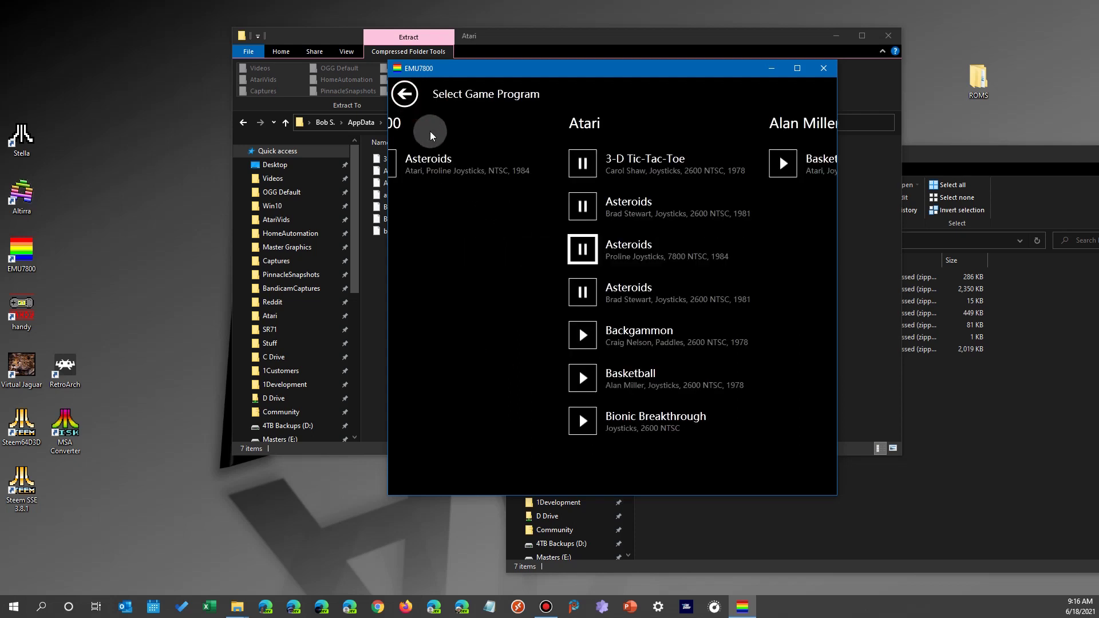
Try Backgammon from the Atari category, then return to the game list and look through its categories again.
left_click(581, 334)
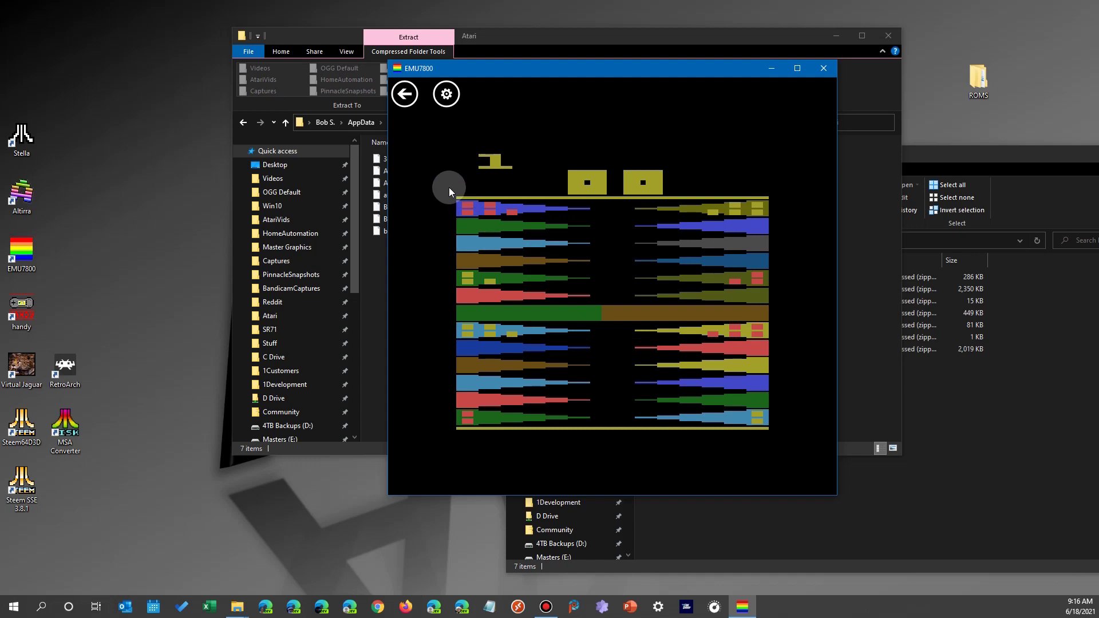
left_click(409, 102)
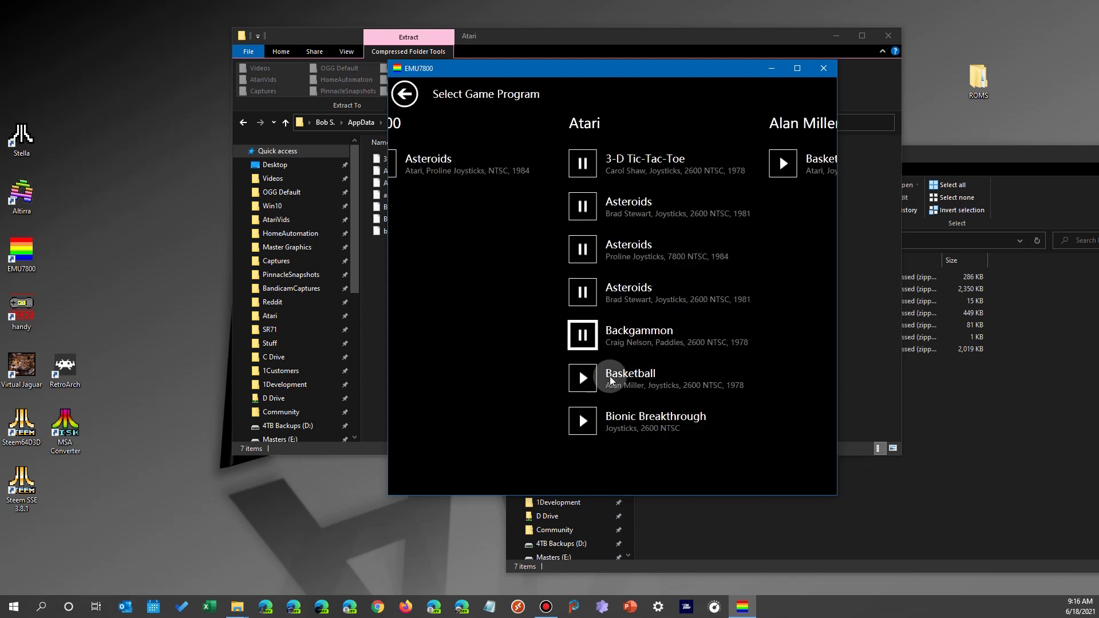
scroll(692, 338, "down", 3)
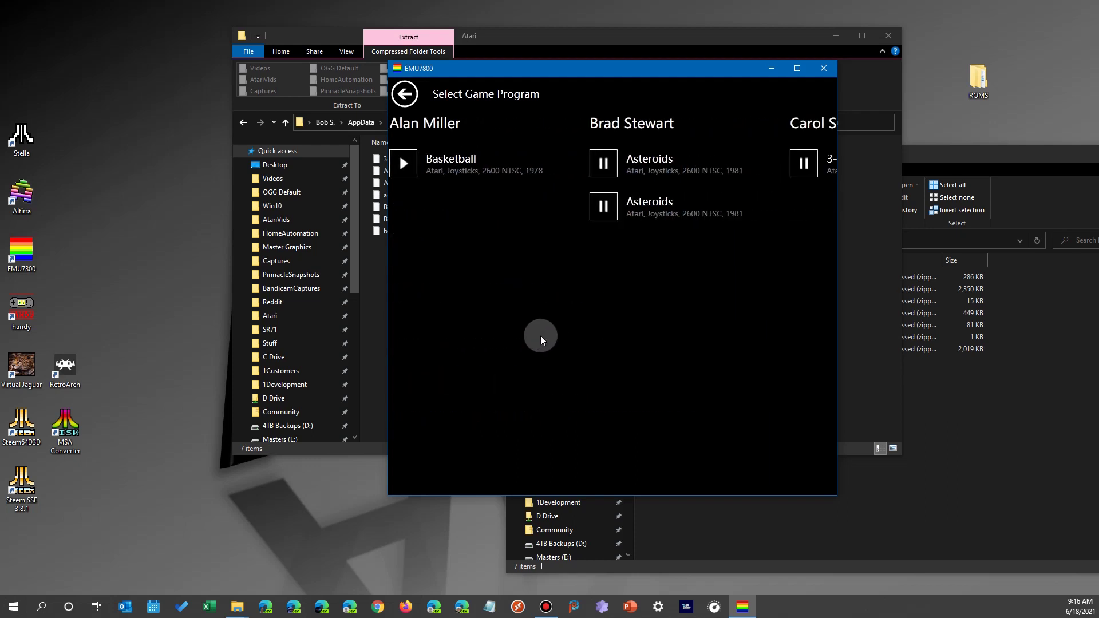
scroll(540, 335, "down", 1)
scroll(629, 337, "up", 5)
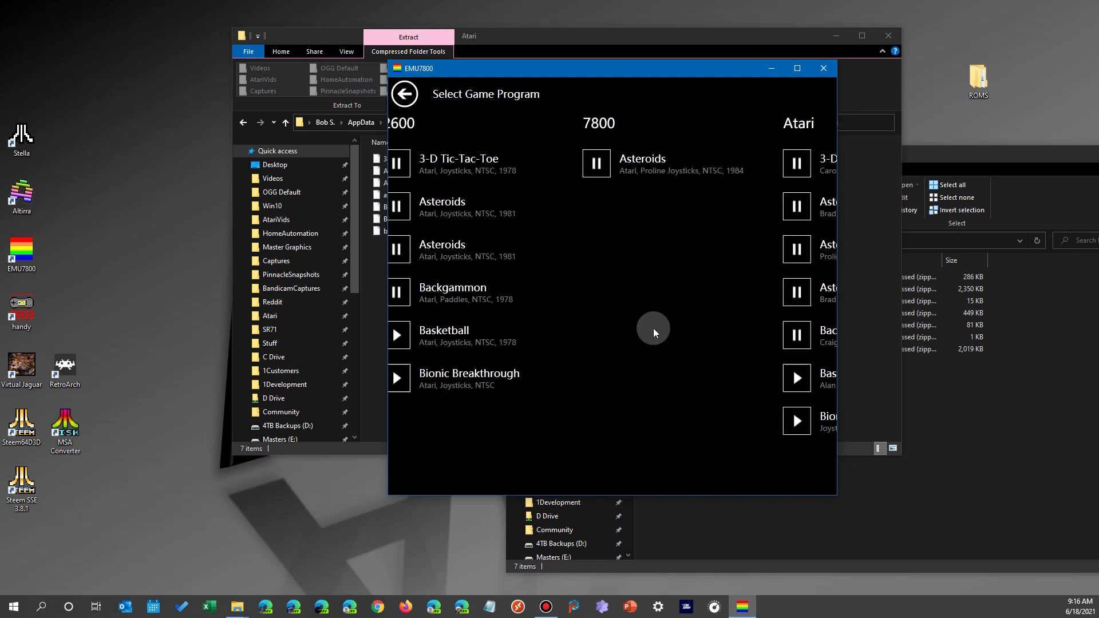
scroll(653, 328, "up", 3)
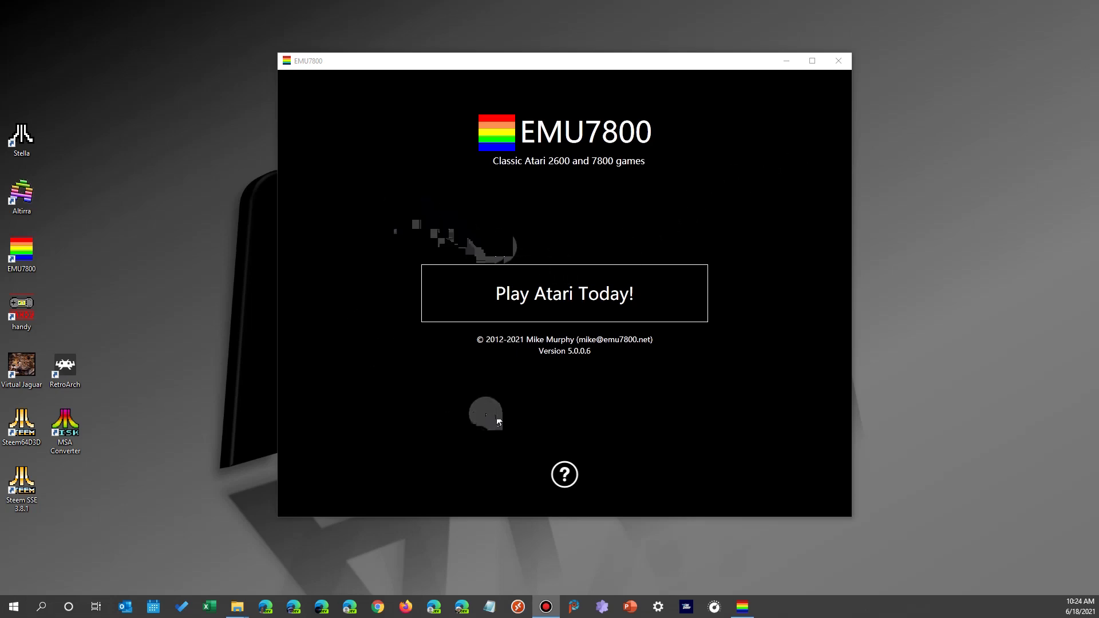
Open the emulator's help page from the EMU7800 title screen.
left_click(565, 478)
left_click(564, 479)
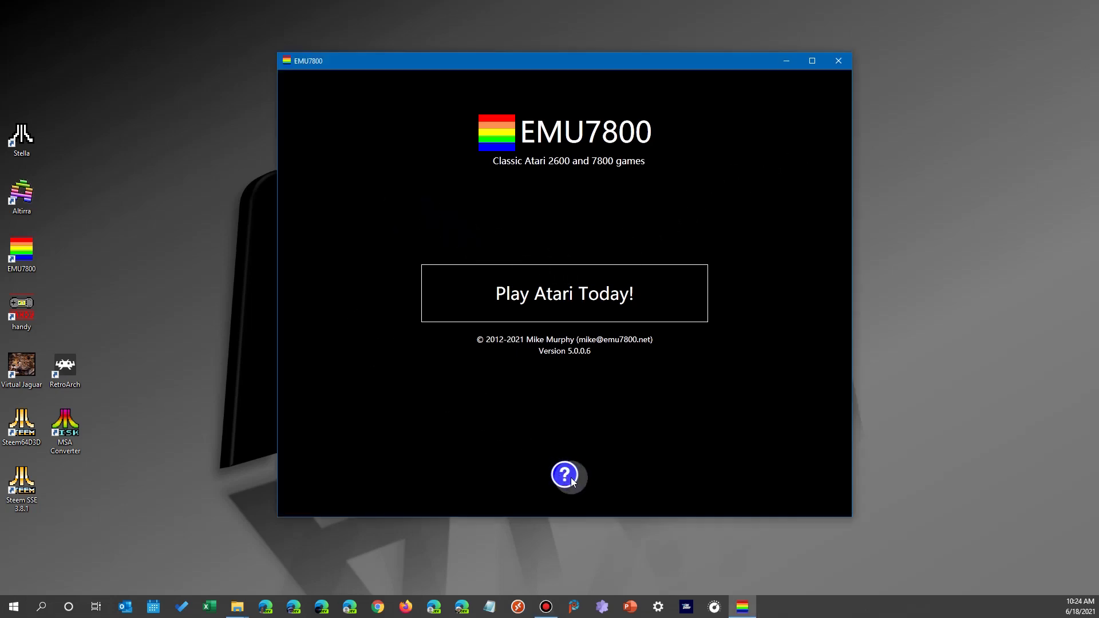